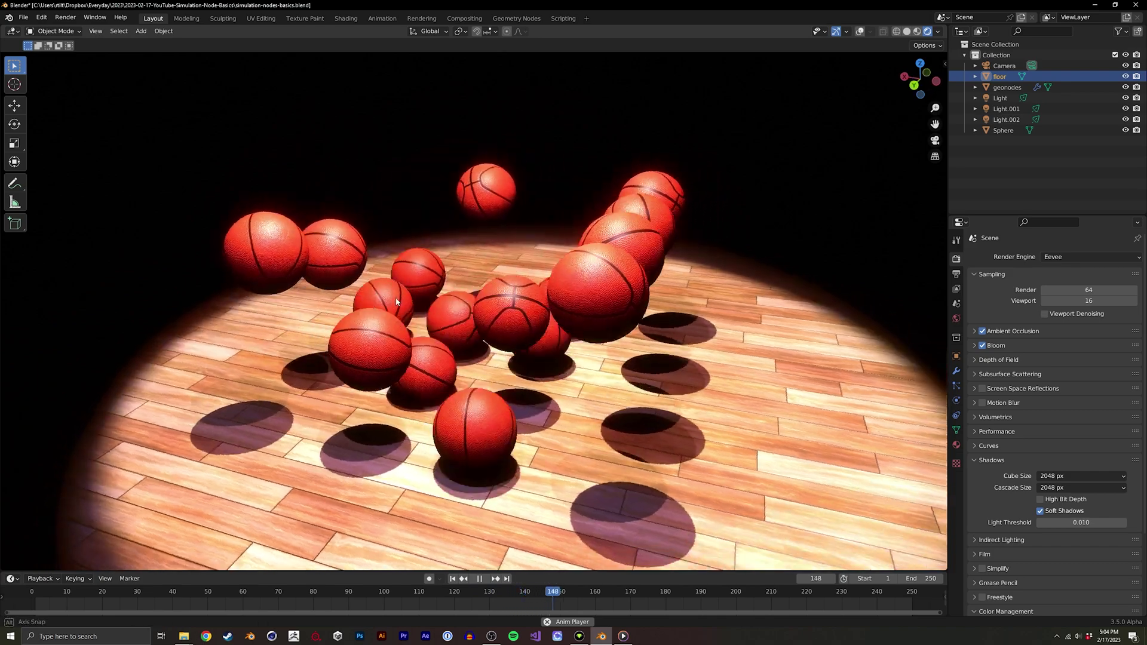
# - Stop playback and start a new General file, discarding unsaved changes
pyautogui.press('space')
pyautogui.hotkey('ctrl', 'n')
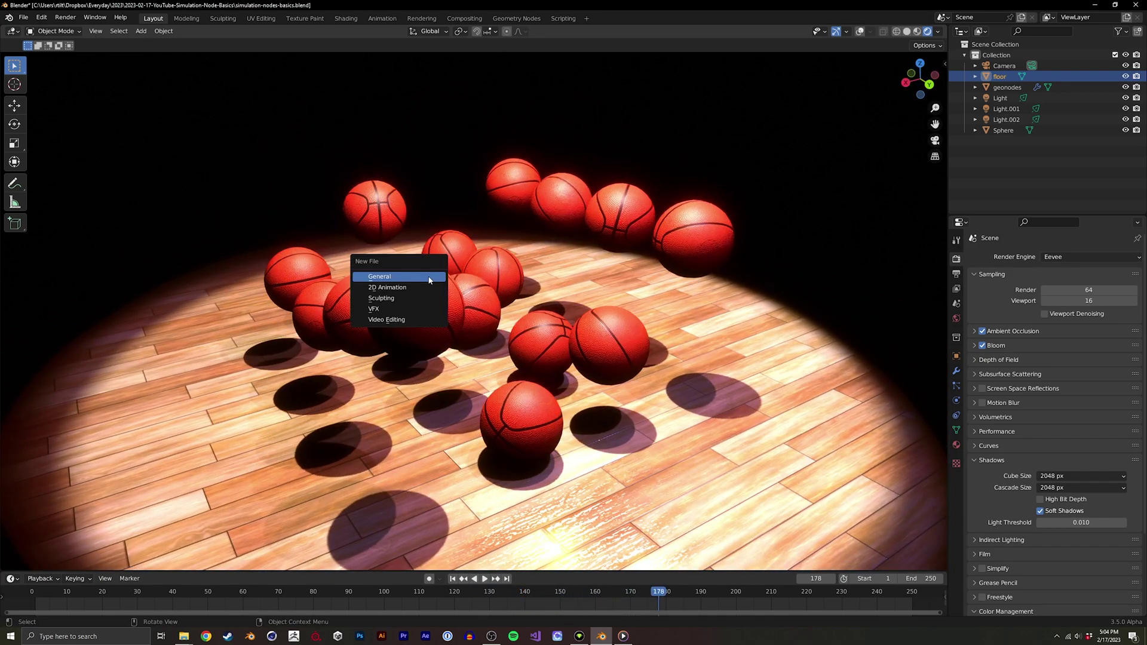
pyautogui.click(429, 281)
pyautogui.click(592, 337)
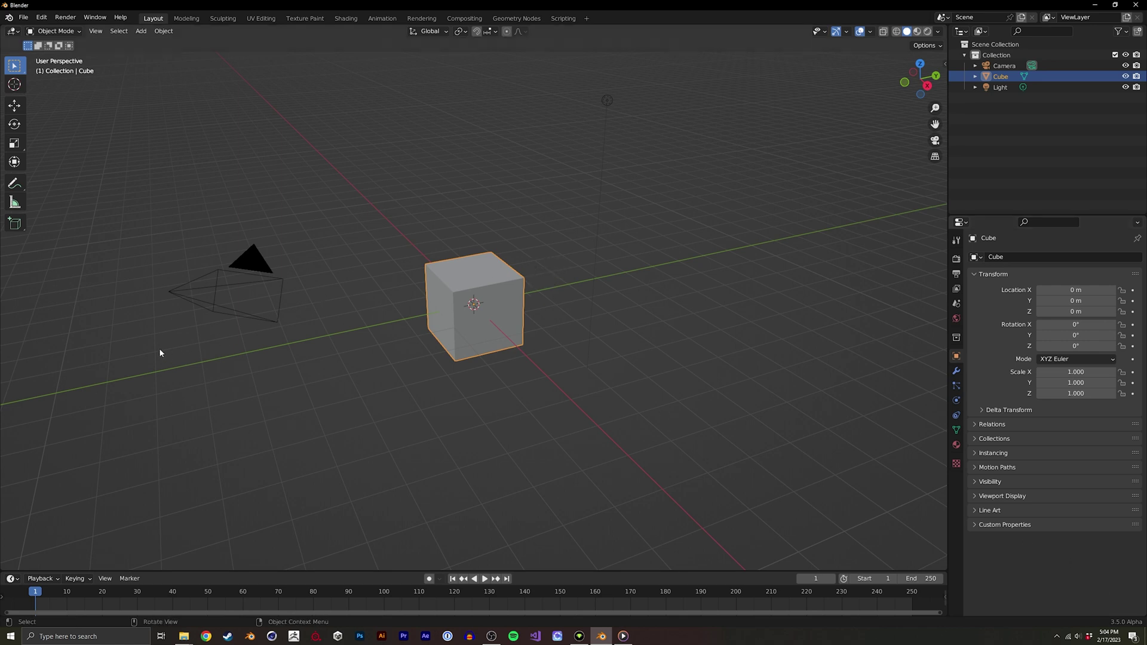
# - Delete the default Camera and Light from the scene
pyautogui.click(256, 273)
pyautogui.press('x')
pyautogui.click(295, 190)
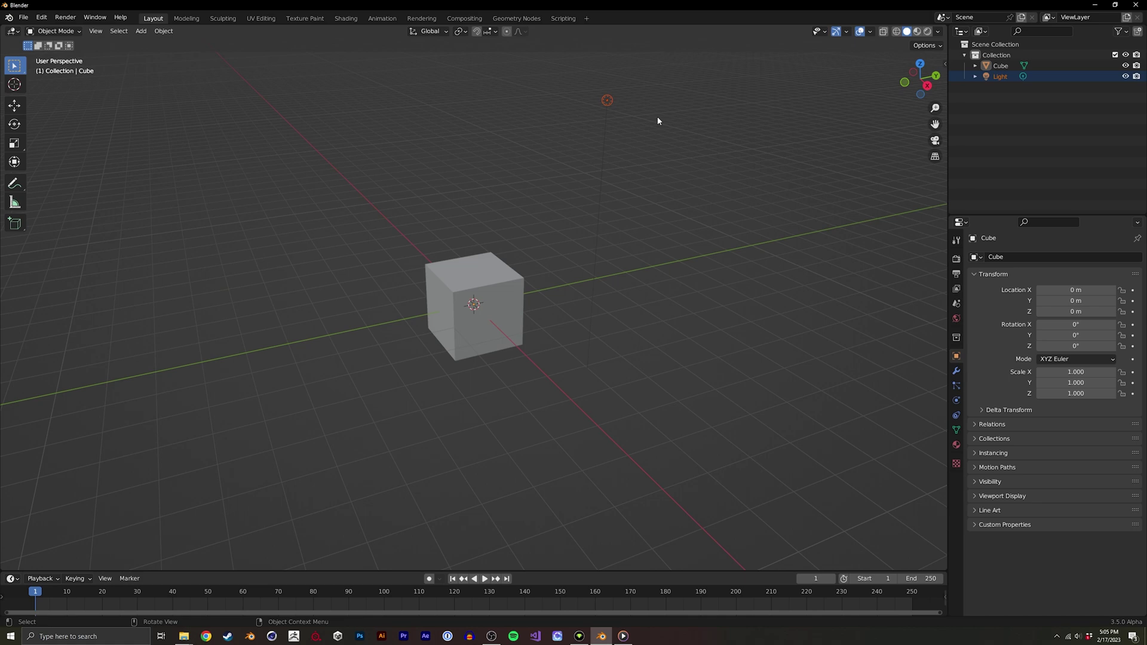
pyautogui.click(607, 100)
pyautogui.press('x')
pyautogui.click(627, 117)
# - Give the cube a new geometry nodes tree in the Geometry Nodes workspace, with an enlarged node editor
pyautogui.click(495, 283)
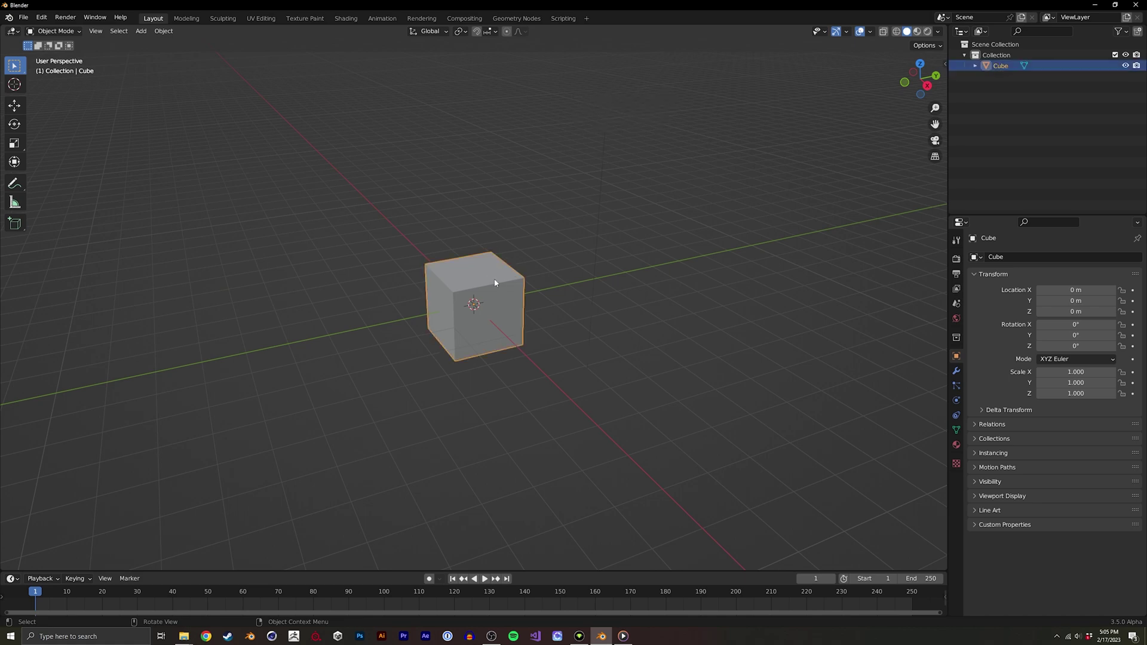
pyautogui.click(516, 18)
pyautogui.click(470, 343)
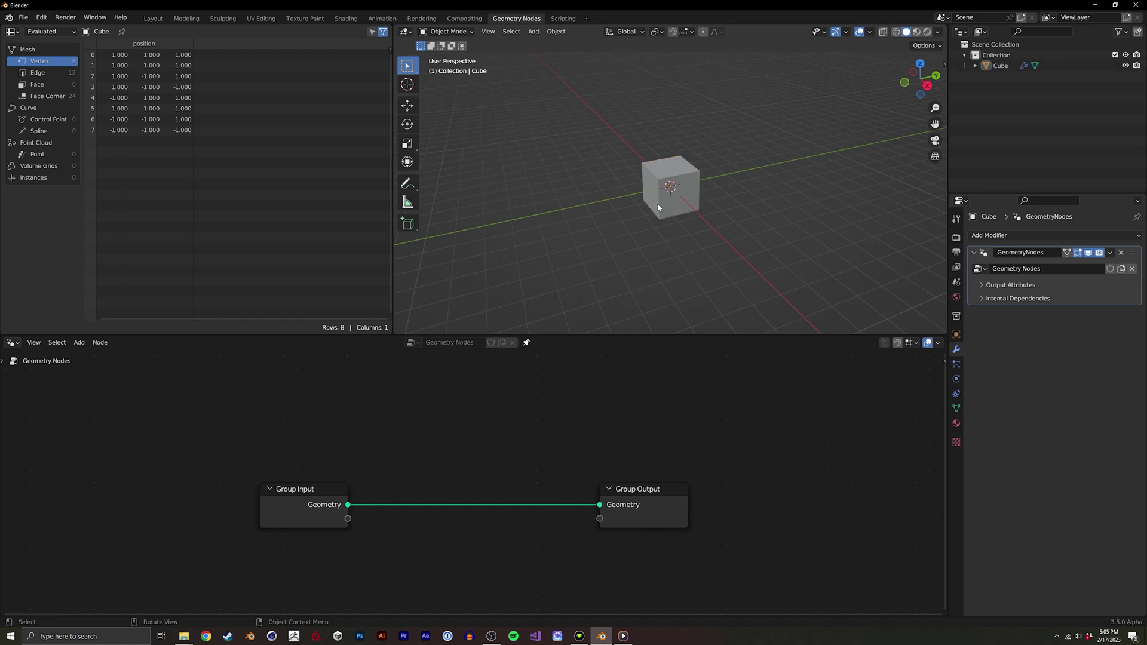
pyautogui.moveTo(586, 335); pyautogui.dragTo(587, 234)
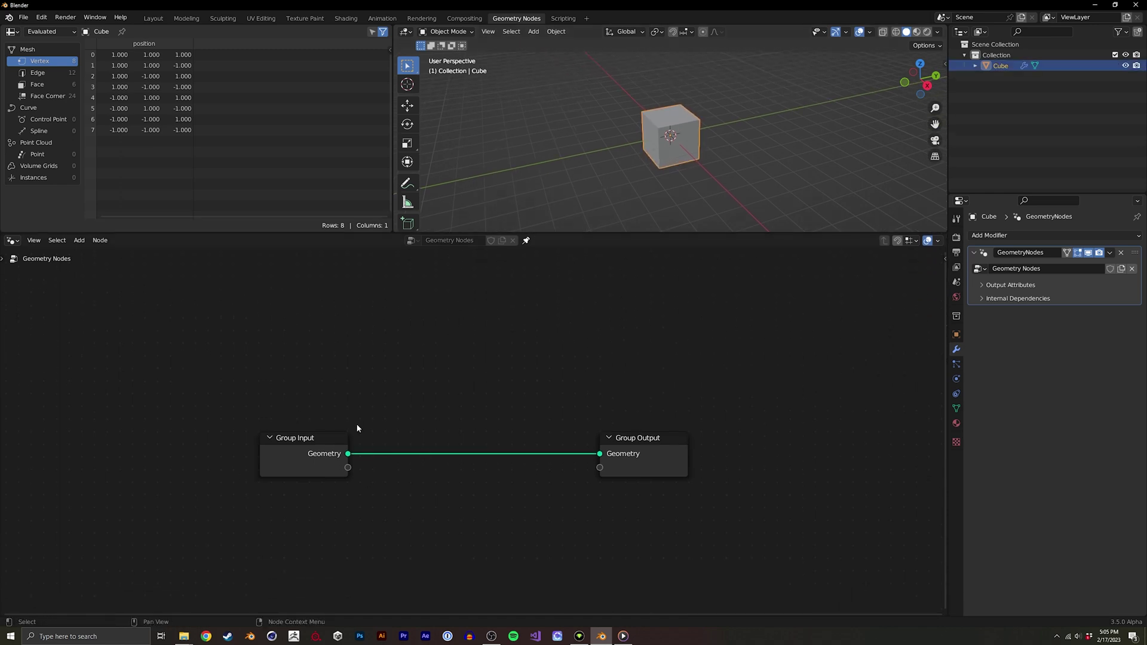
pyautogui.scroll(2, 407, 420)
# - Add Simulation Input and Simulation Output nodes onto the group input-output link
pyautogui.hotkey('shift', 'a')
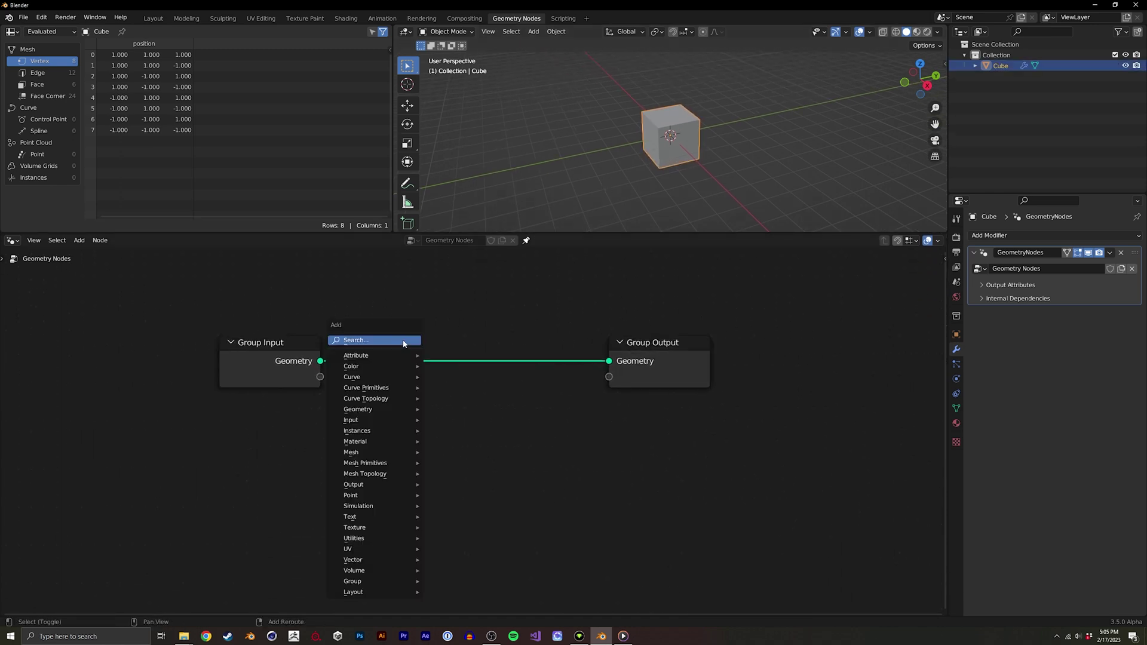
pyautogui.click(394, 336)
pyautogui.write('sim')
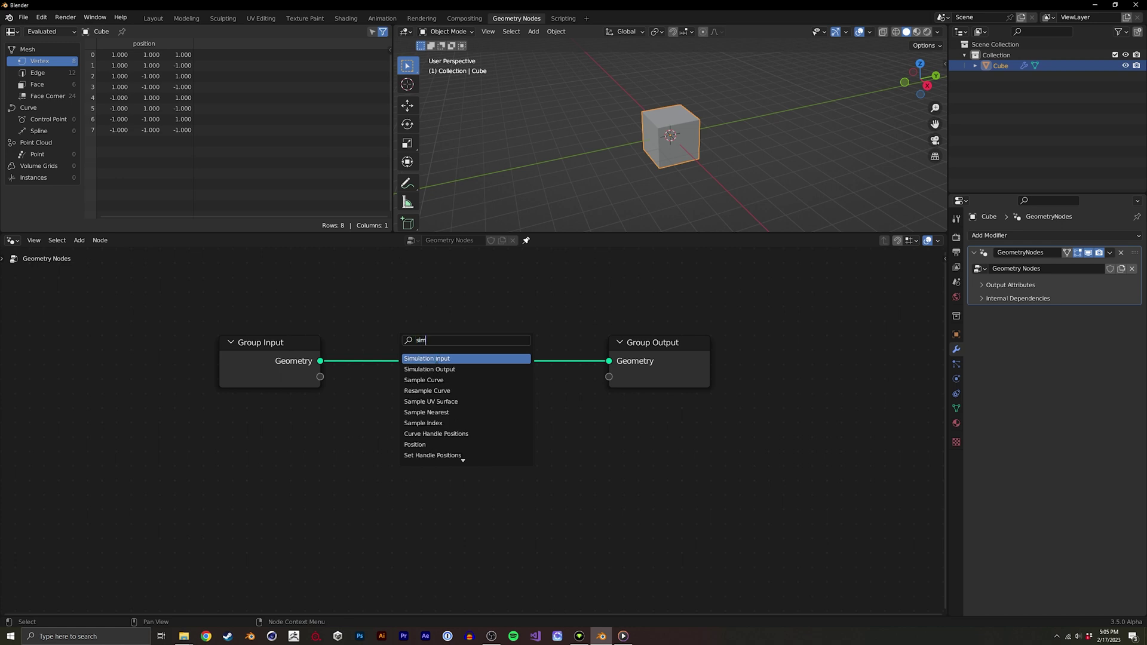
pyautogui.press('Return')
pyautogui.click(431, 376)
pyautogui.hotkey('shift', 'a')
pyautogui.write('sim')
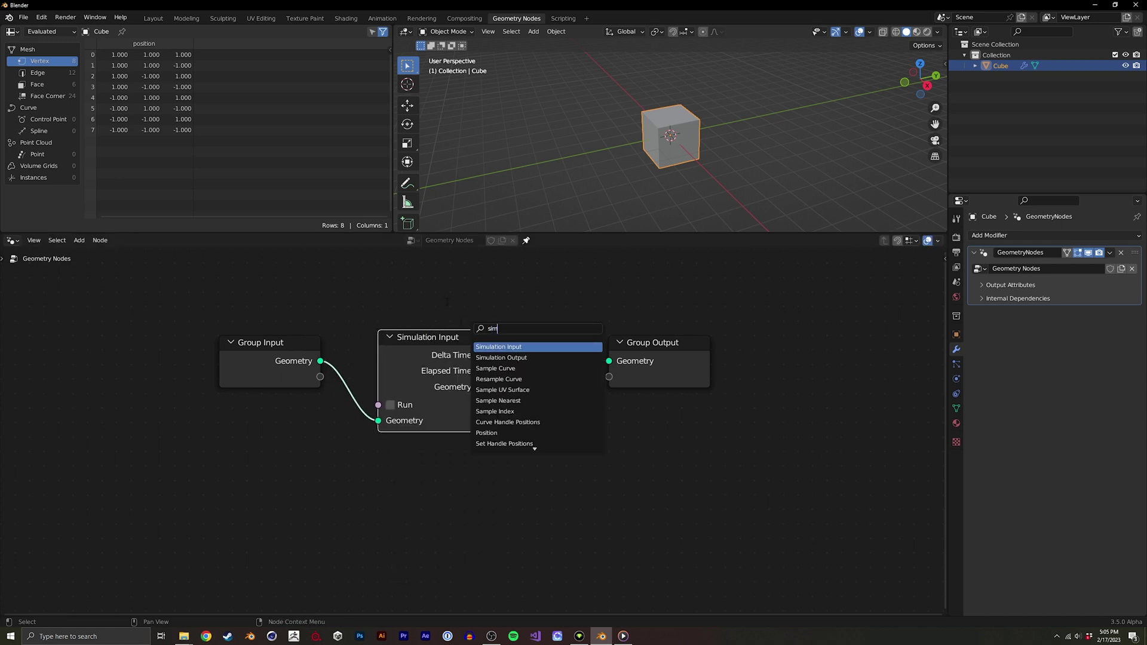
pyautogui.click(500, 357)
pyautogui.click(627, 376)
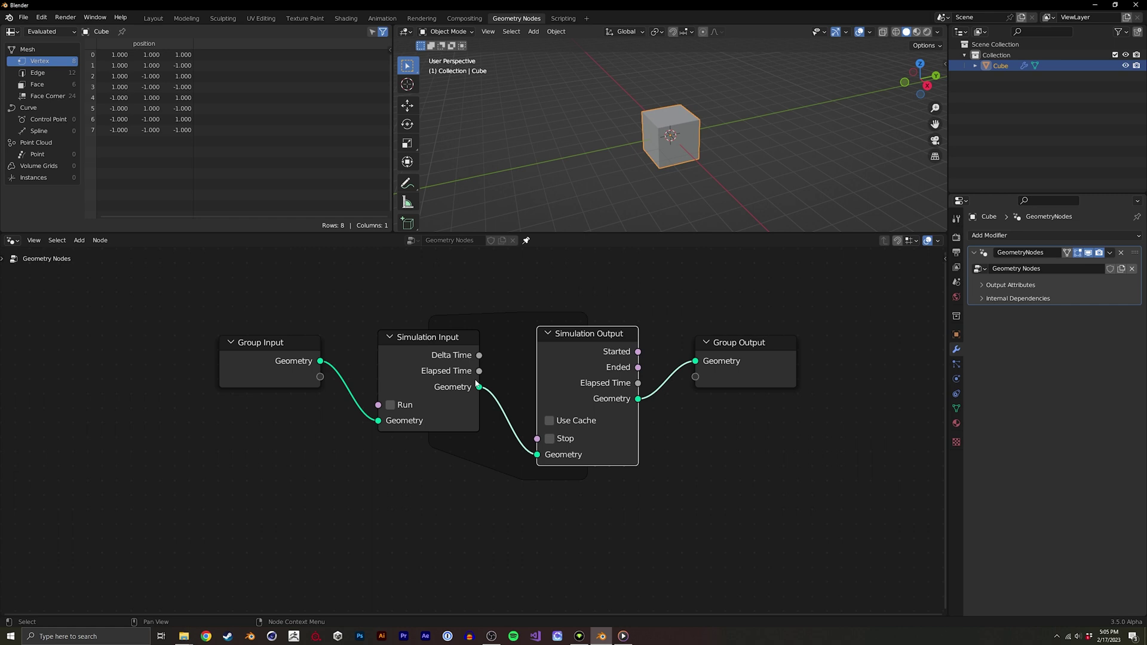
# - Spread Group Input left and Group Output right around the simulation pair
pyautogui.keyDown('shift'); pyautogui.moveTo(501, 385); pyautogui.dragTo(543, 397, button='middle'); pyautogui.keyUp('shift')
pyautogui.moveTo(332, 356); pyautogui.dragTo(208, 353)
pyautogui.keyDown('shift'); pyautogui.moveTo(798, 381); pyautogui.dragTo(672, 379, button='middle'); pyautogui.keyUp('shift')
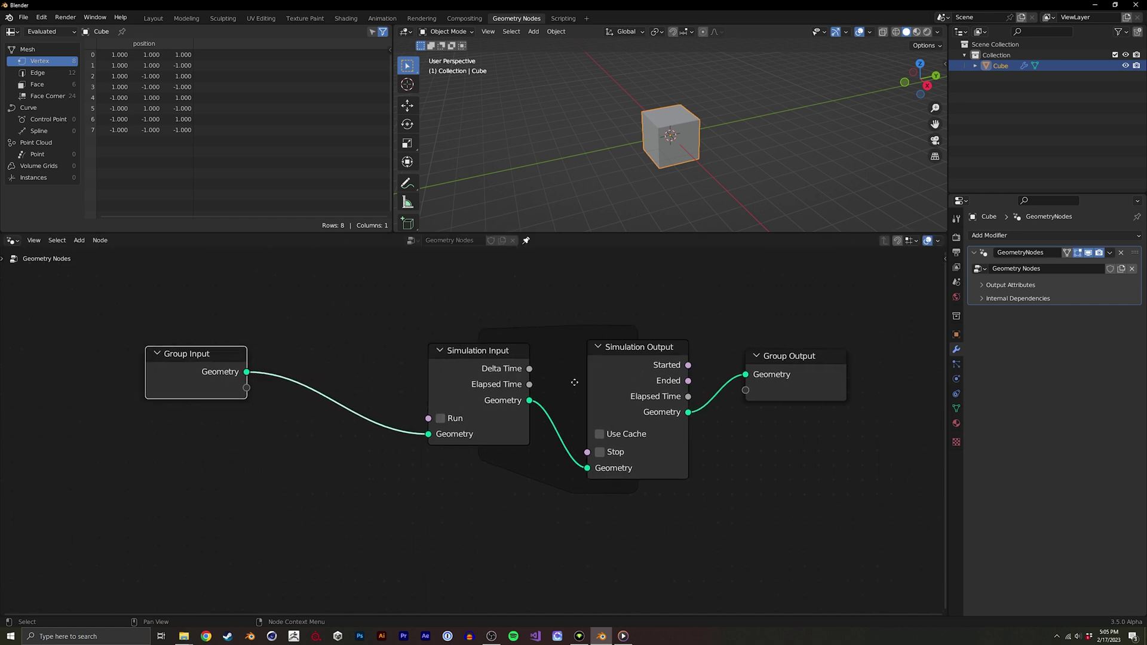
pyautogui.moveTo(675, 376); pyautogui.dragTo(786, 377)
pyautogui.moveTo(780, 381); pyautogui.dragTo(896, 385, button='middle')
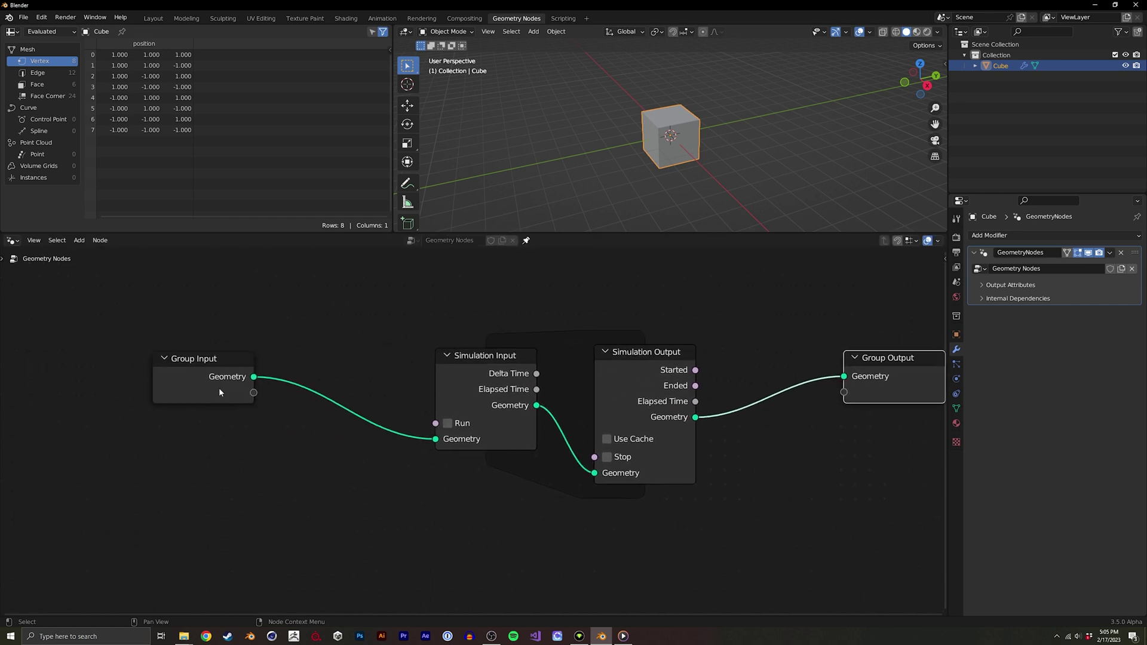
pyautogui.moveTo(84, 377); pyautogui.dragTo(187, 384)
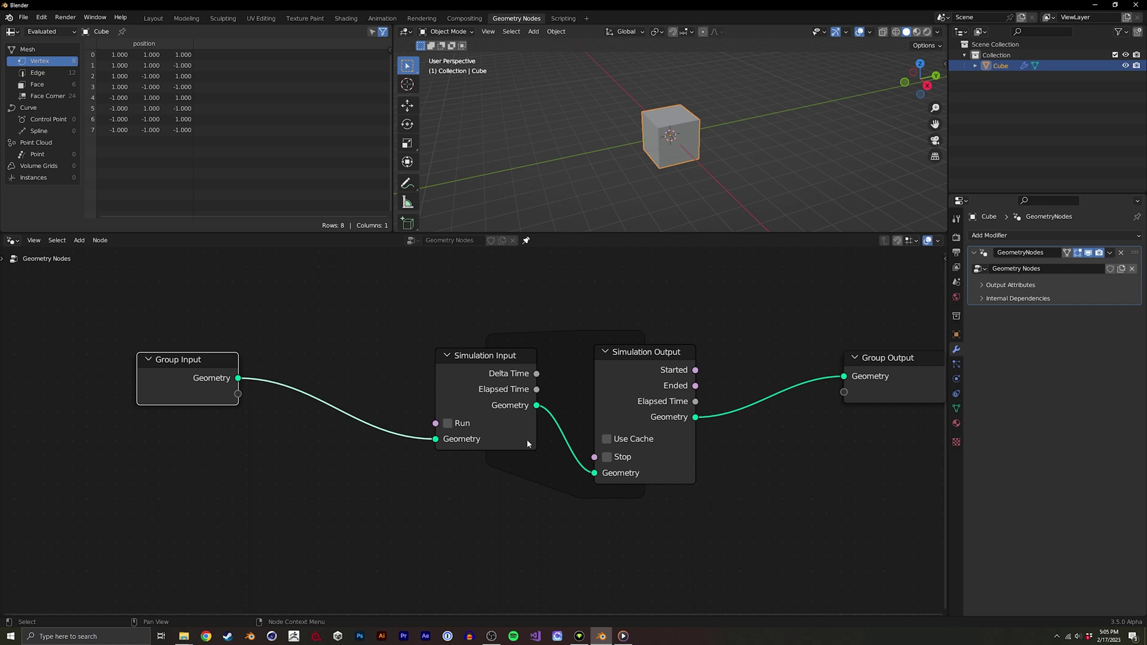
pyautogui.moveTo(896, 338); pyautogui.dragTo(814, 344, button='middle')
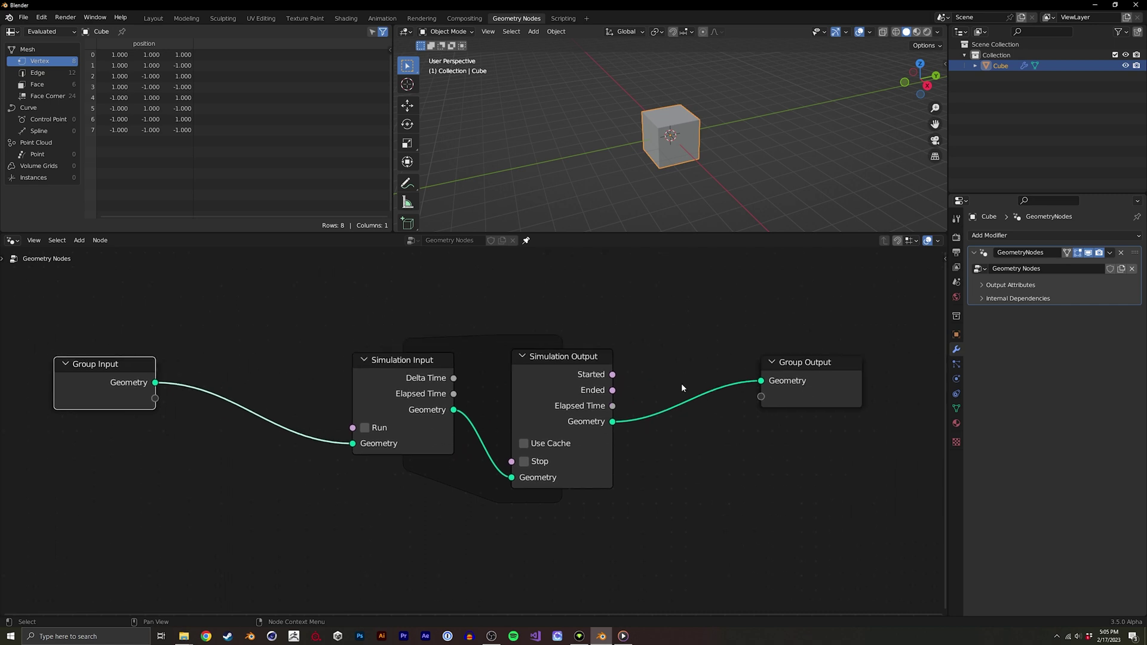
pyautogui.moveTo(399, 392); pyautogui.dragTo(443, 396, button='middle')
pyautogui.moveTo(438, 396); pyautogui.dragTo(393, 356)
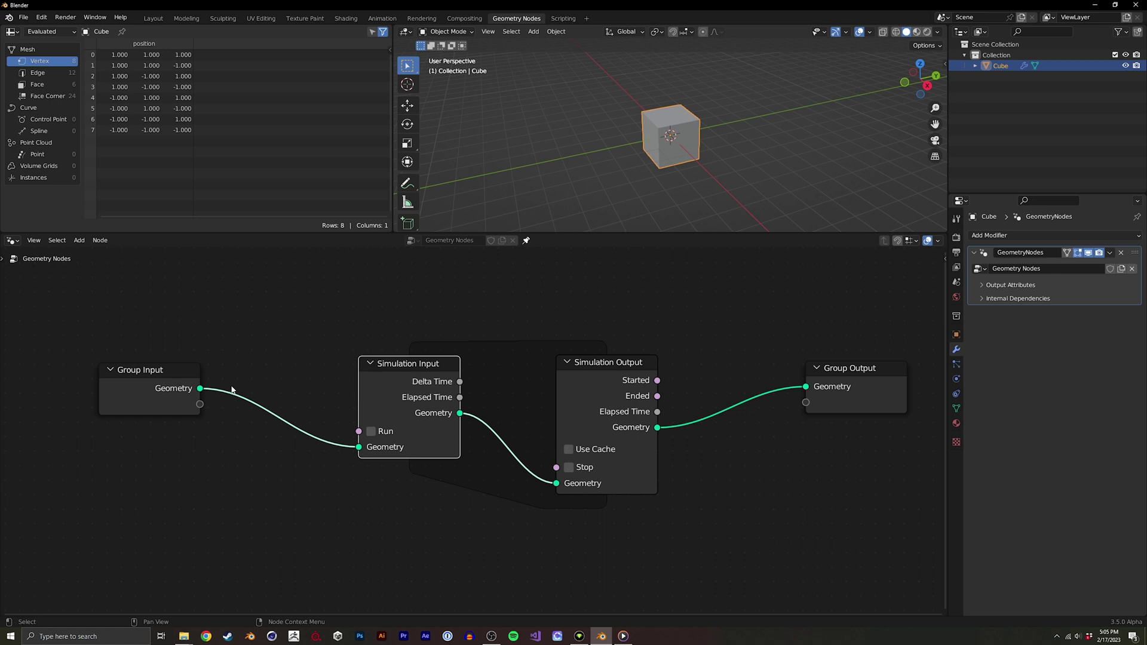
# - Replace the Group Input node with a Grid node
pyautogui.moveTo(229, 390); pyautogui.dragTo(366, 396, button='middle')
pyautogui.moveTo(224, 424); pyautogui.dragTo(296, 382)
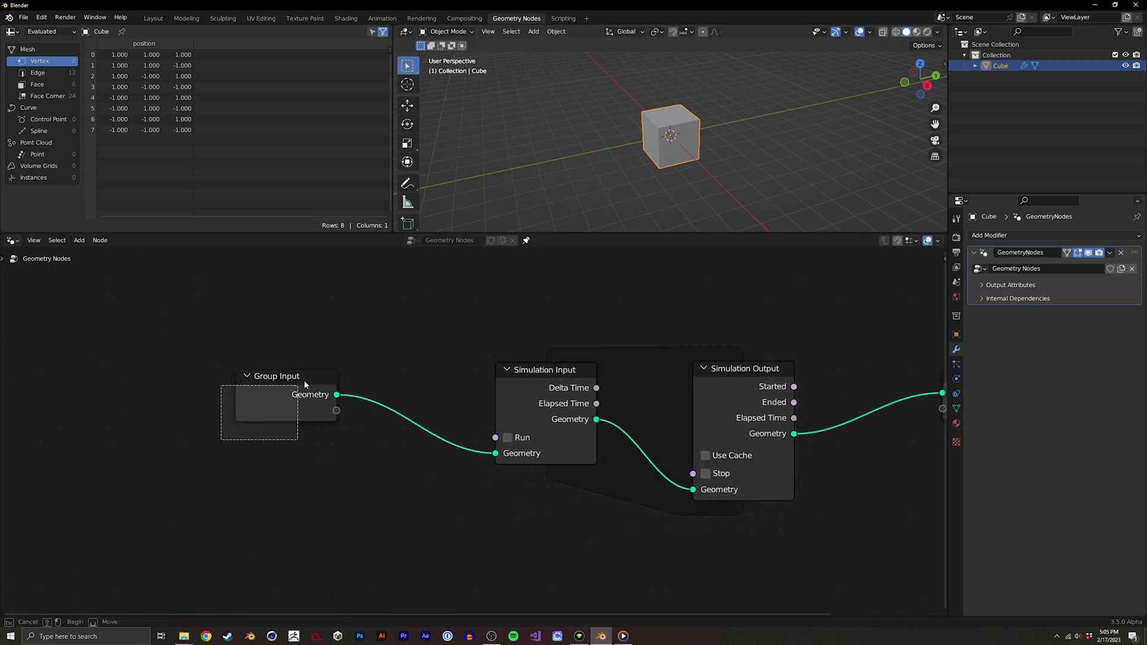
pyautogui.press('x')
pyautogui.hotkey('shift', 'a')
pyautogui.write('gr')
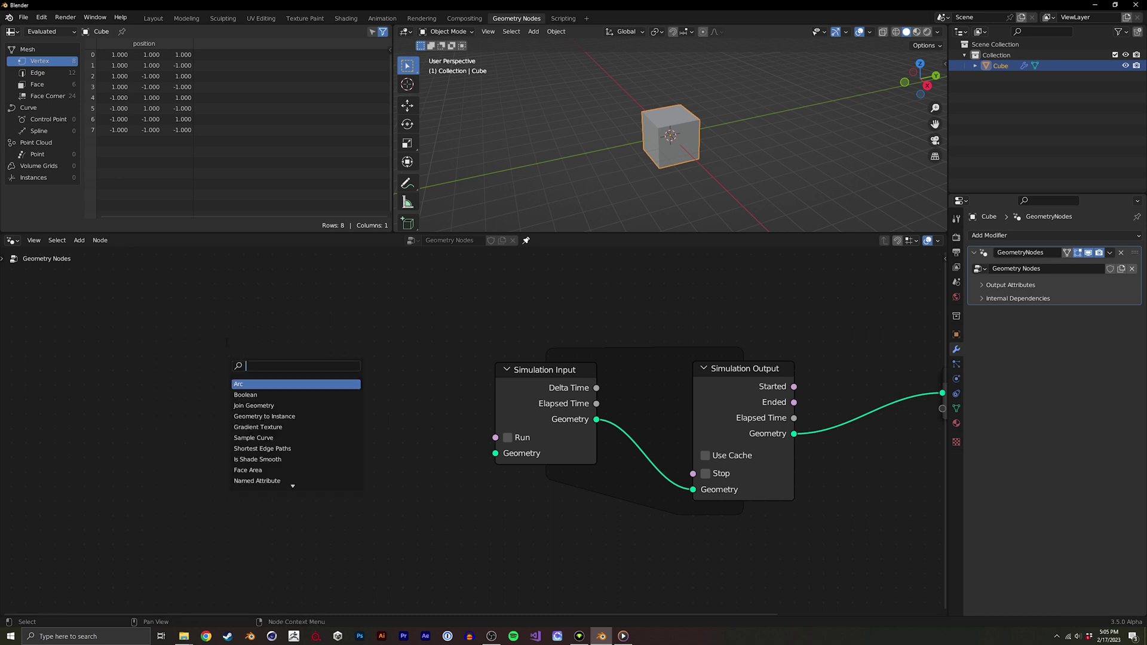
pyautogui.press('Return')
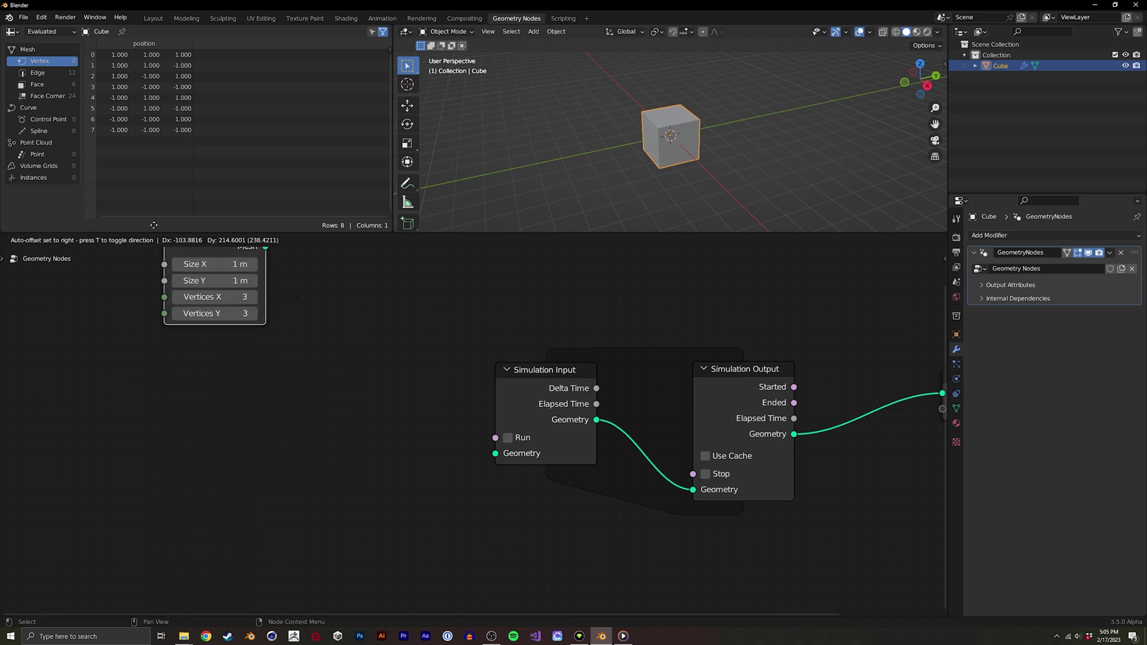
pyautogui.click(240, 371)
# - Add Instance on Points and feed the Grid mesh into its Points
pyautogui.hotkey('shift', 'a')
pyautogui.write('instance')
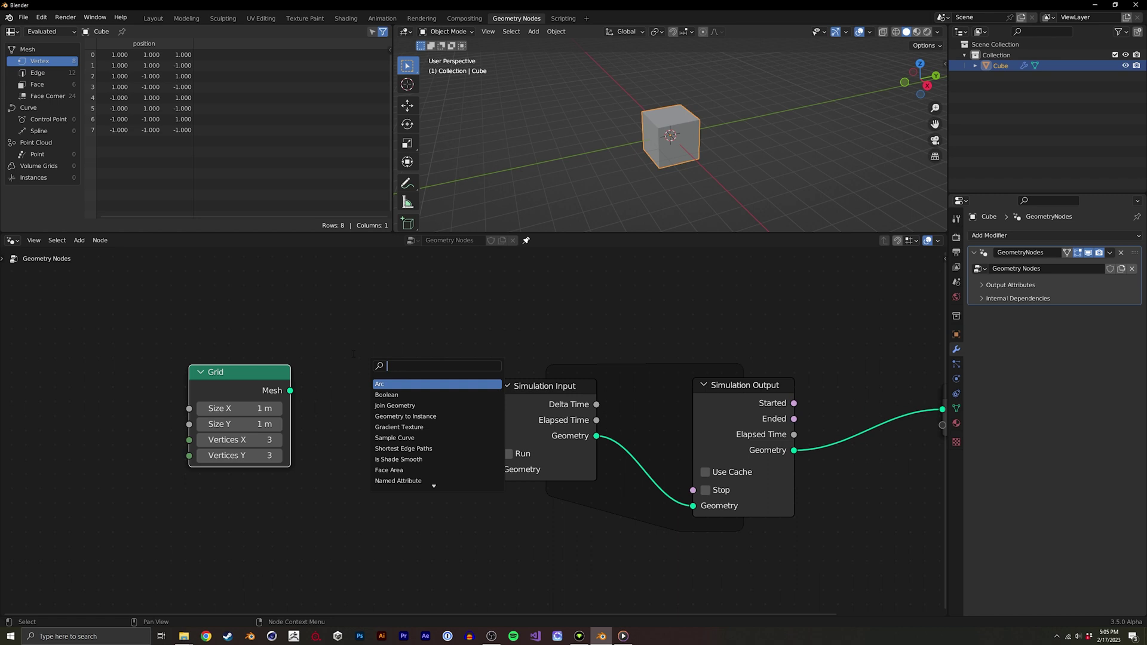
pyautogui.write(' on')
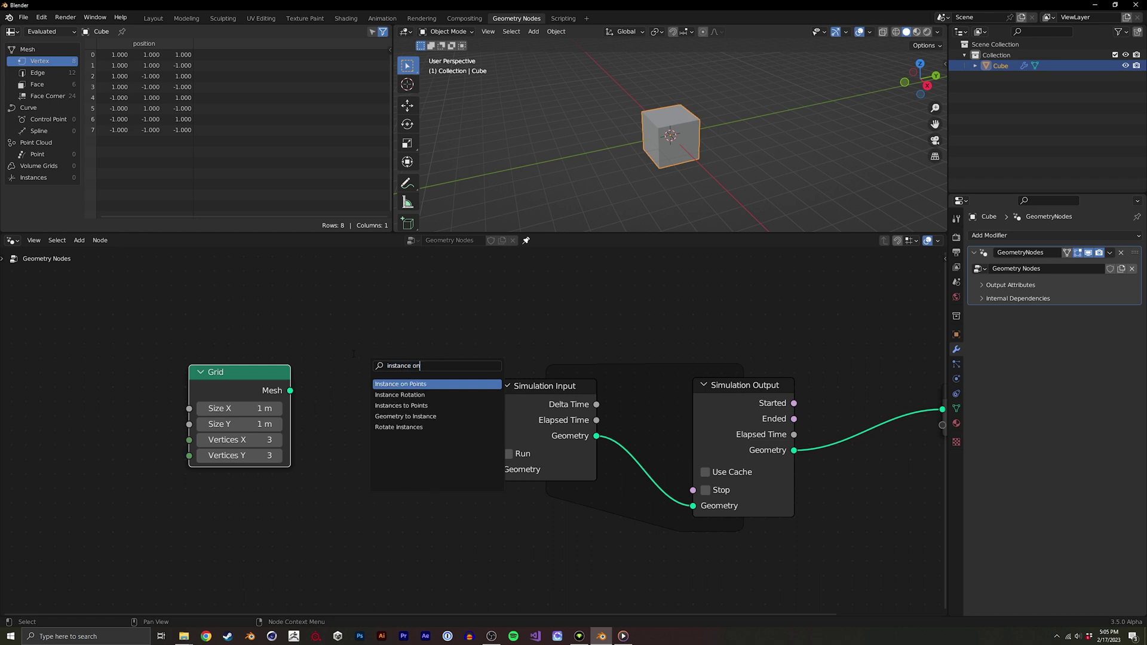
pyautogui.press('Return')
pyautogui.click(451, 312)
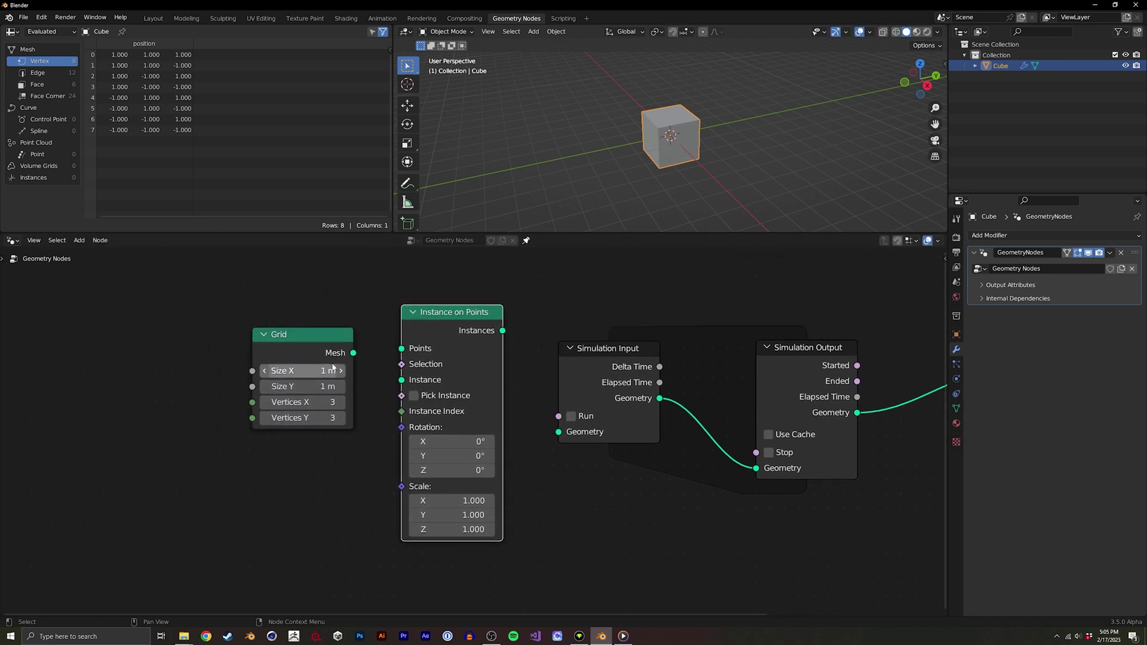
pyautogui.moveTo(353, 352); pyautogui.dragTo(401, 348)
pyautogui.scroll(1, 269, 386)
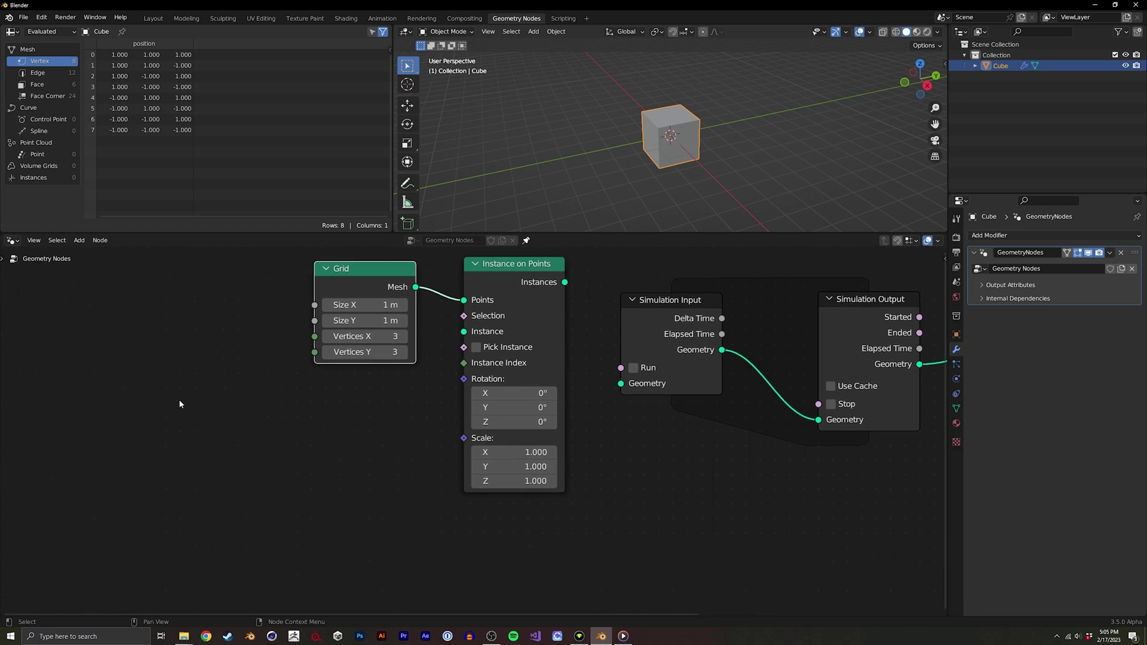
# - Add a UV Sphere and use its mesh as the Instance
pyautogui.hotkey('shift', 'a')
pyautogui.write('uv')
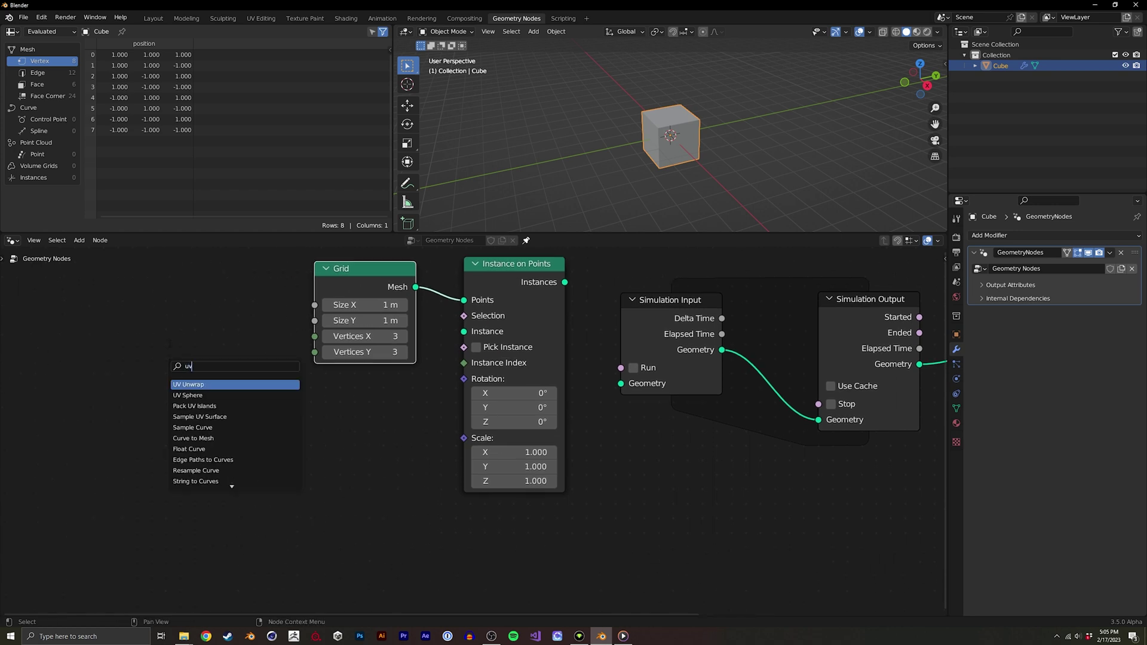
pyautogui.press('Down')
pyautogui.press('Return')
pyautogui.click(374, 391)
pyautogui.moveTo(424, 408); pyautogui.dragTo(463, 334)
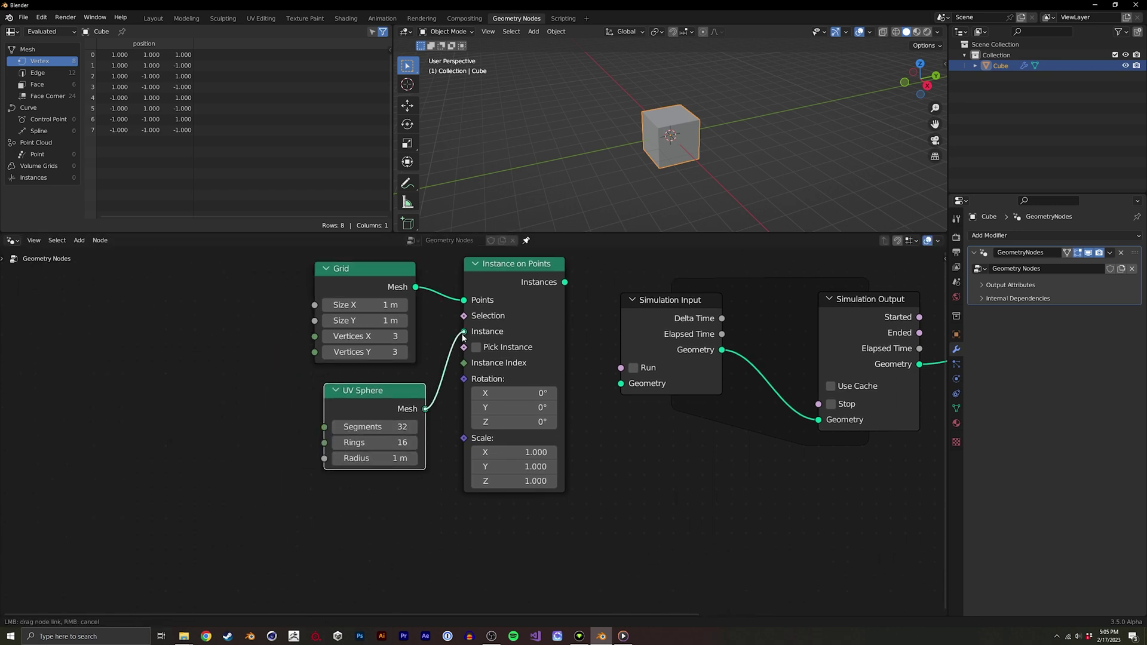
# - Enlarge the 3D view and split off a new editor area
pyautogui.moveTo(538, 403); pyautogui.dragTo(377, 453, button='middle')
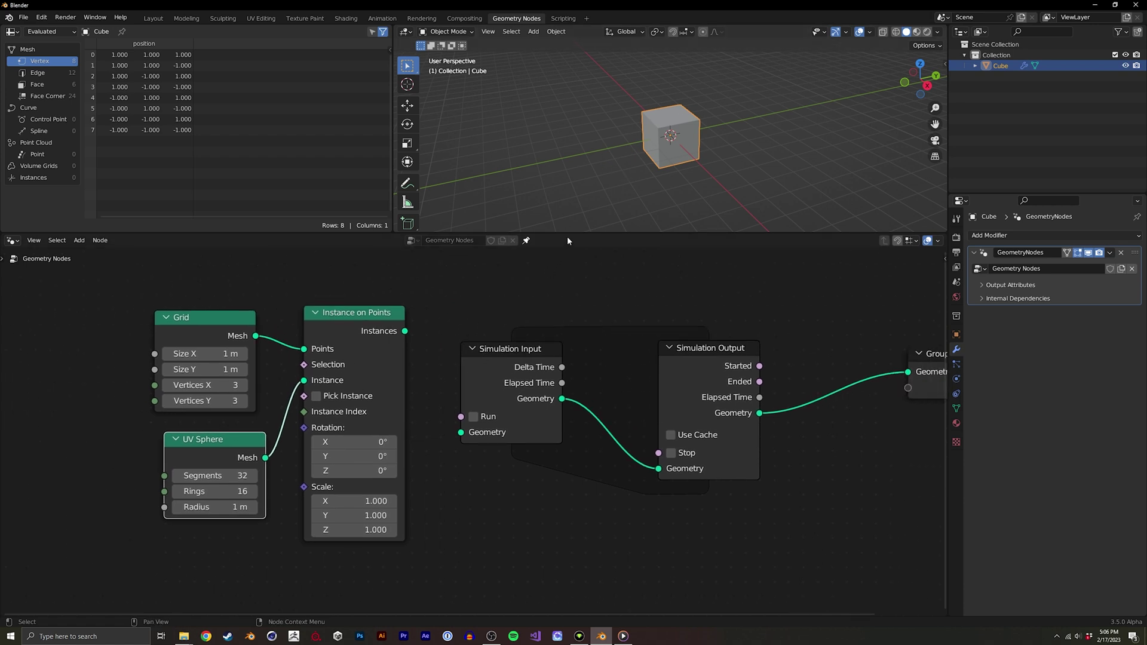
pyautogui.moveTo(568, 232); pyautogui.dragTo(568, 280)
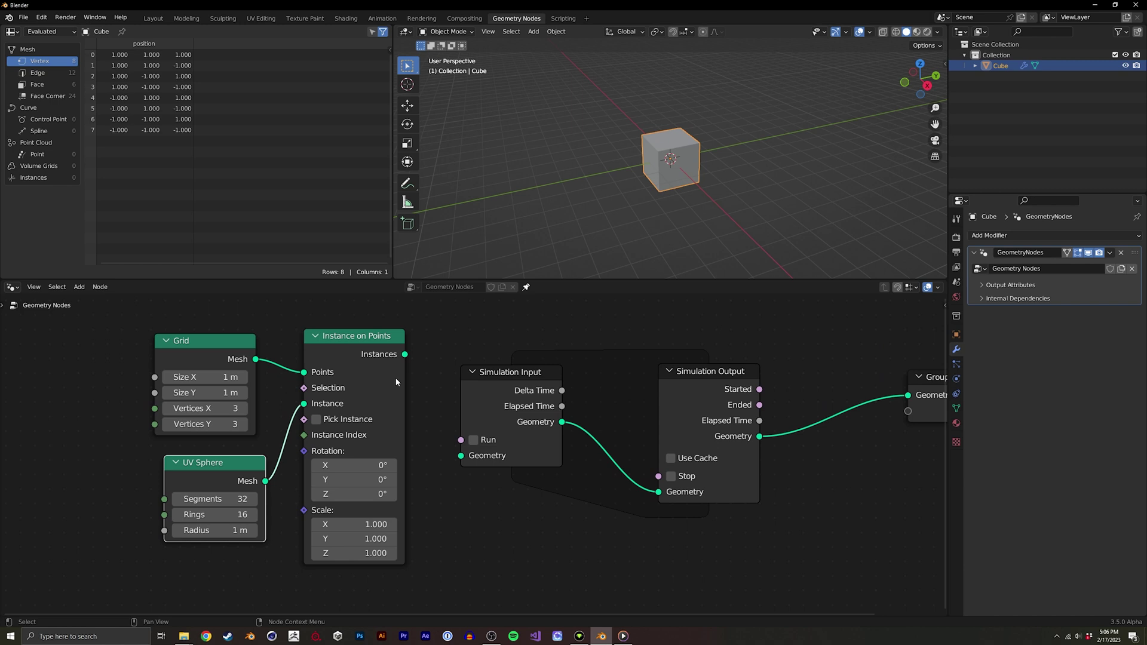
pyautogui.moveTo(395, 377); pyautogui.dragTo(341, 416, button='middle')
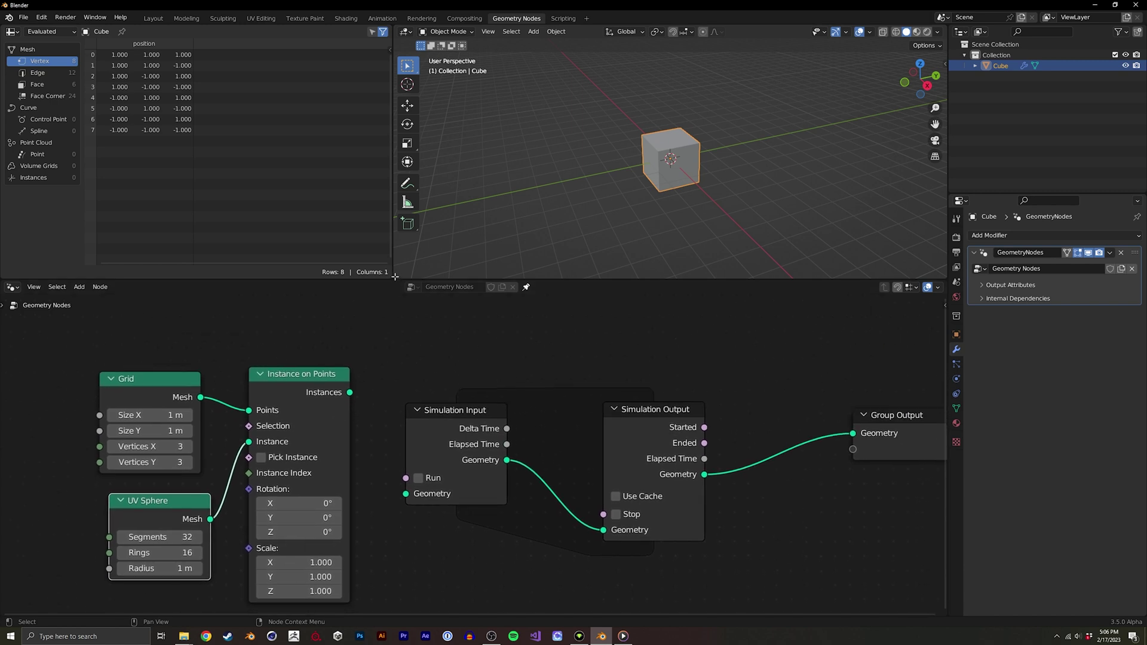
pyautogui.moveTo(394, 276); pyautogui.dragTo(568, 233)
# - Make the new area a Timeline, return to frame 0, and link Instances into Simulation Input Geometry
pyautogui.click(408, 242)
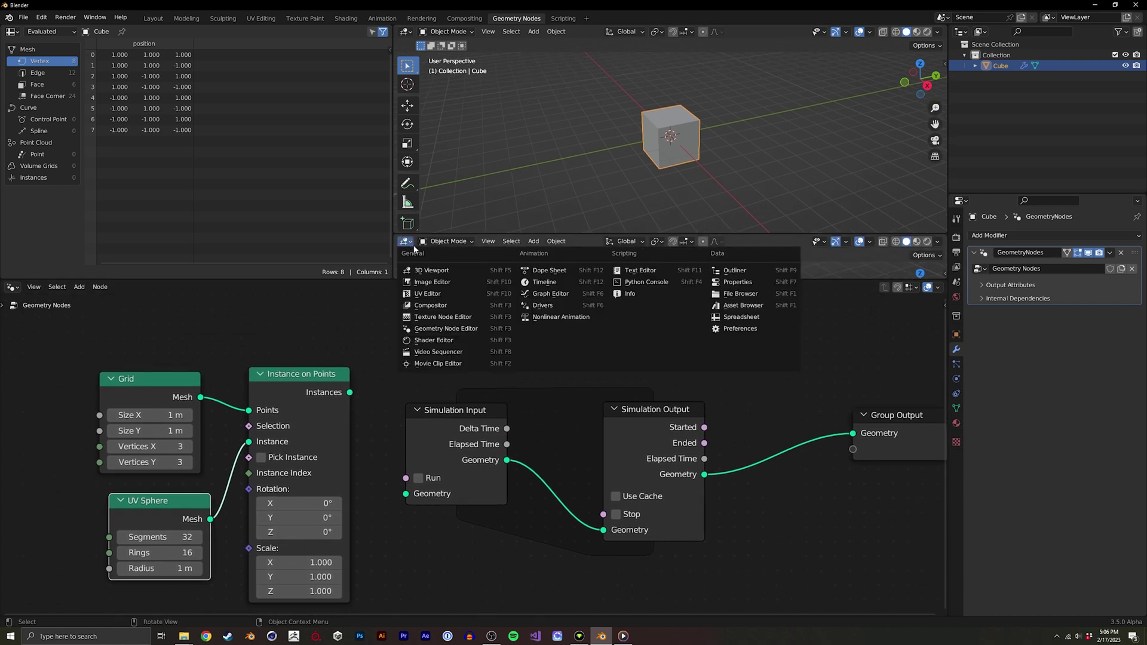
pyautogui.click(543, 282)
pyautogui.press('space')
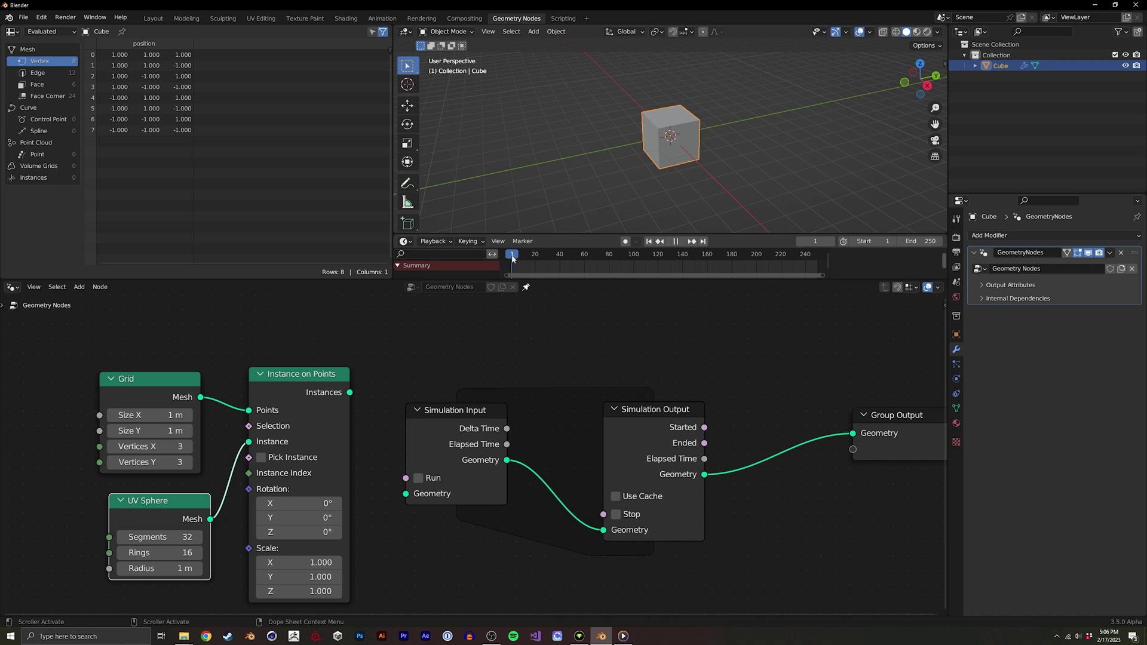
pyautogui.moveTo(527, 256); pyautogui.dragTo(511, 256)
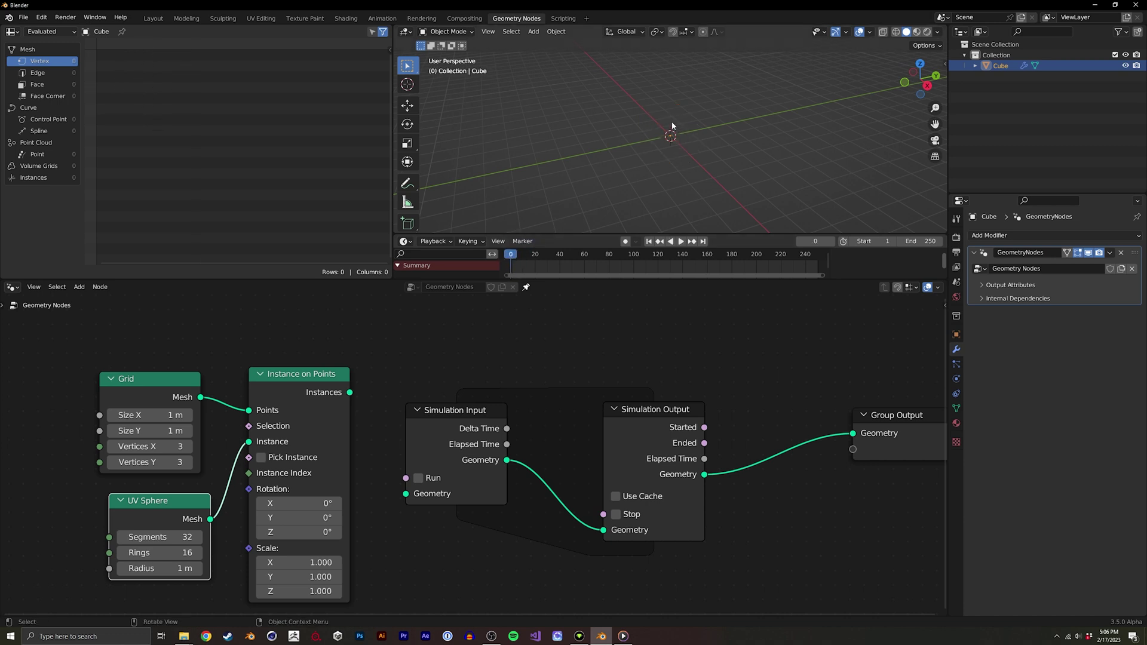
pyautogui.moveTo(350, 393); pyautogui.dragTo(343, 374, button='middle')
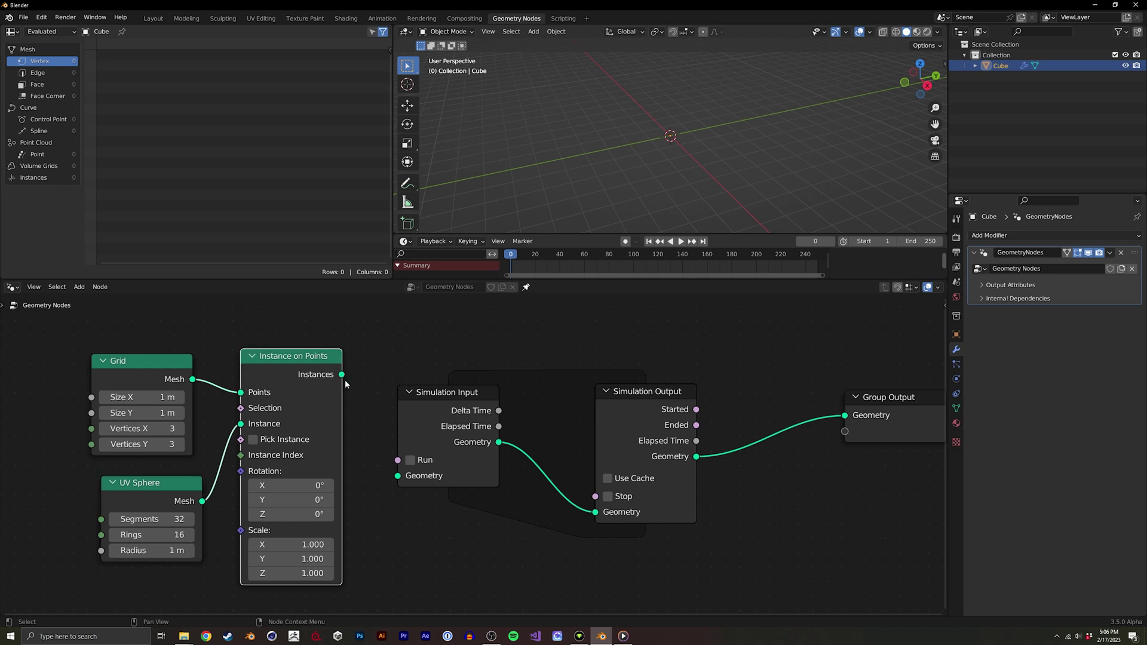
pyautogui.moveTo(341, 375); pyautogui.dragTo(397, 475)
# - Set the Grid to 7 m by 7 m with 4 × 4 vertices, then play the simulation
pyautogui.moveTo(215, 380); pyautogui.dragTo(335, 374, button='middle')
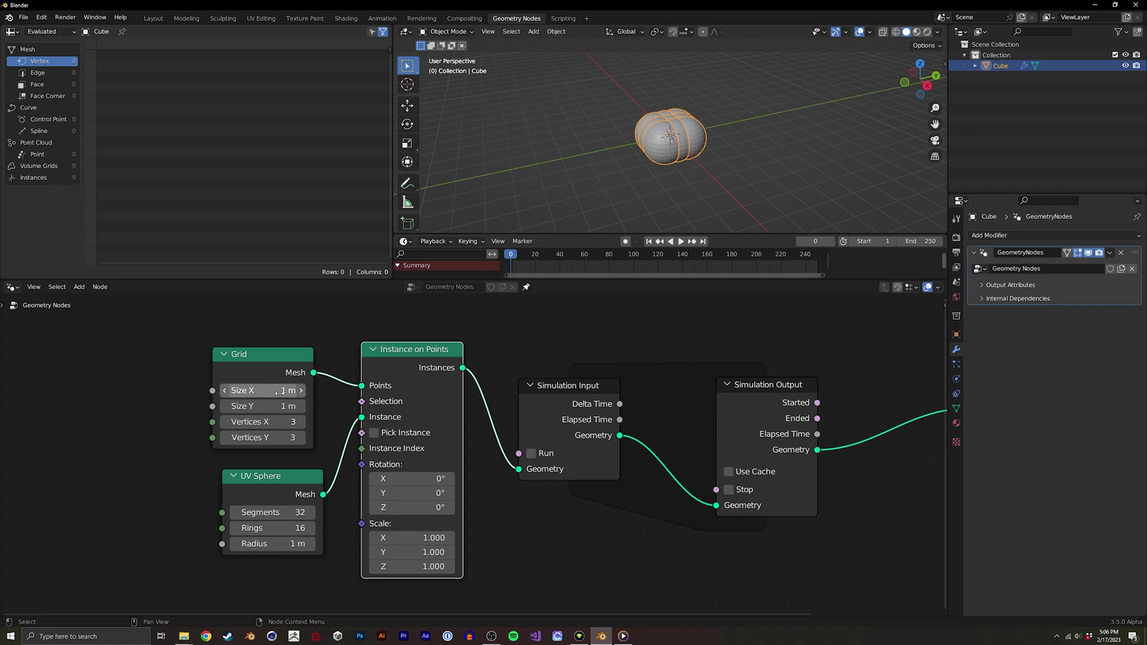
pyautogui.doubleClick(260, 390)
pyautogui.write('7')
pyautogui.press('Tab')
pyautogui.write('7')
pyautogui.press('Tab')
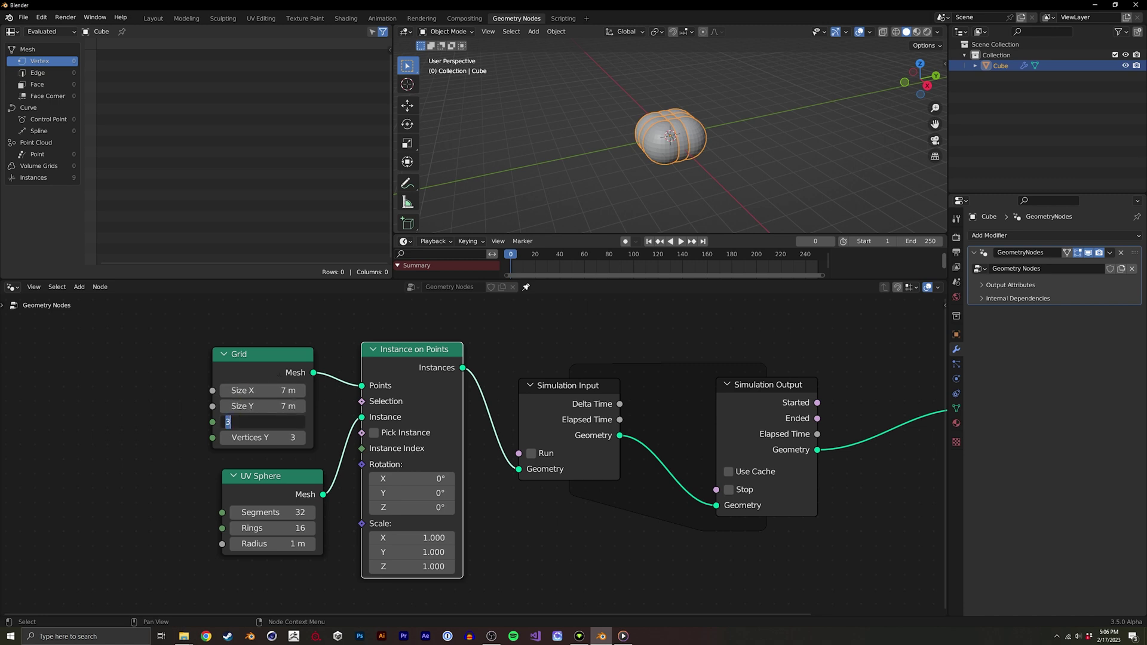
pyautogui.write('4')
pyautogui.press('Tab')
pyautogui.write('4')
pyautogui.press('Return')
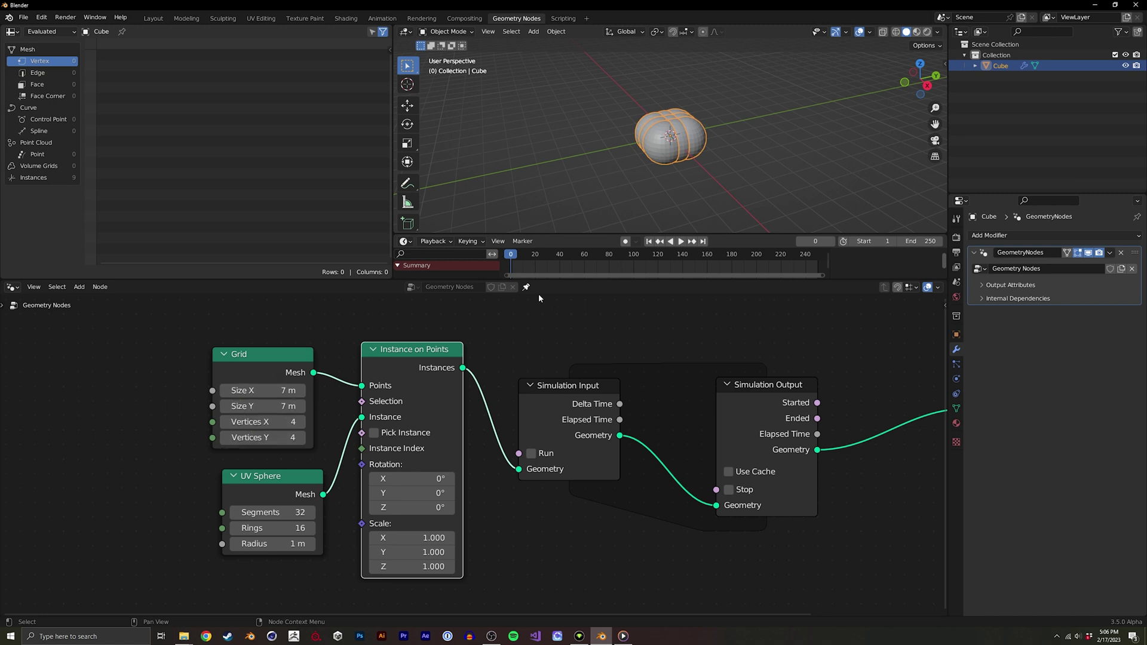
pyautogui.press('space')
pyautogui.press('space')
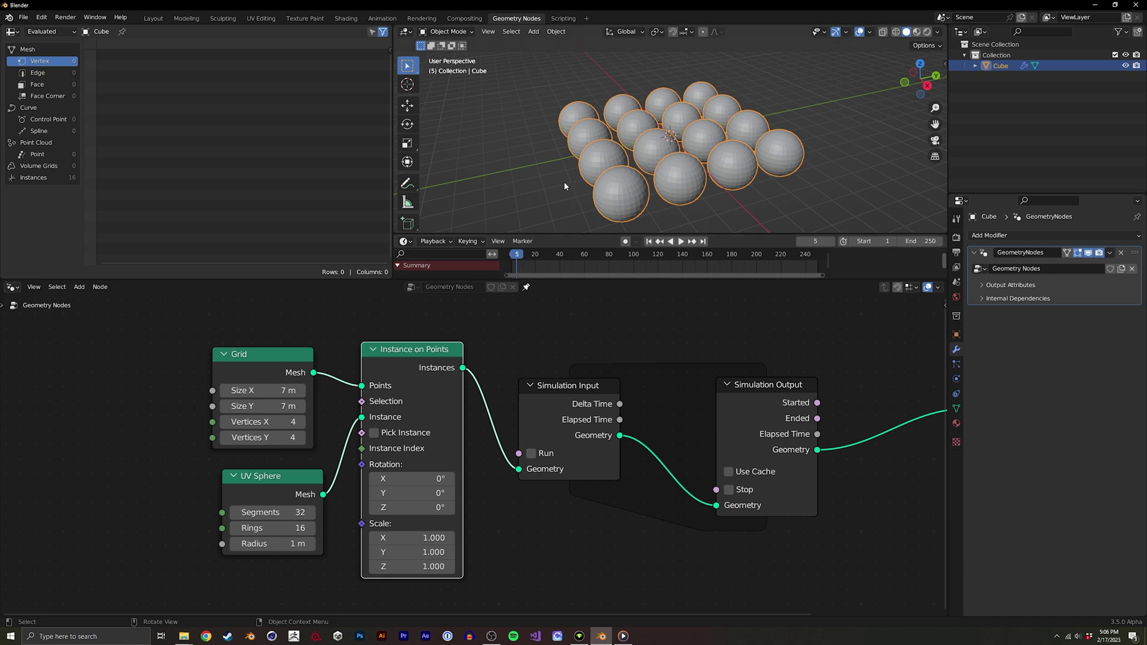
pyautogui.moveTo(649, 192); pyautogui.dragTo(654, 149, button='middle')
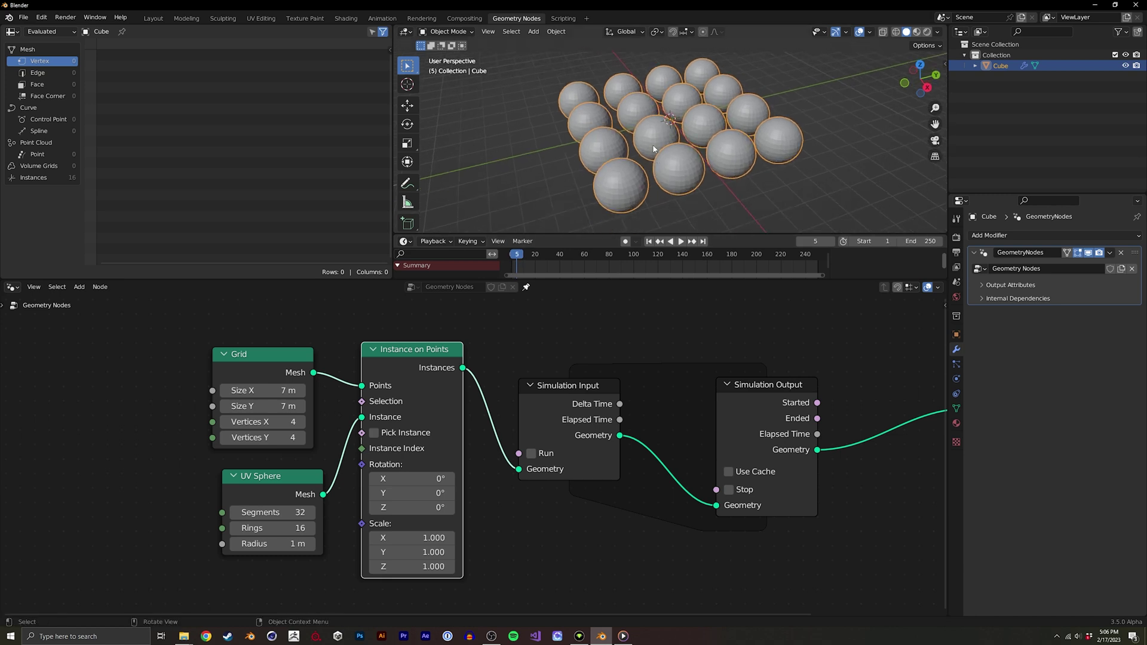
pyautogui.moveTo(533, 450); pyautogui.dragTo(400, 437, button='middle')
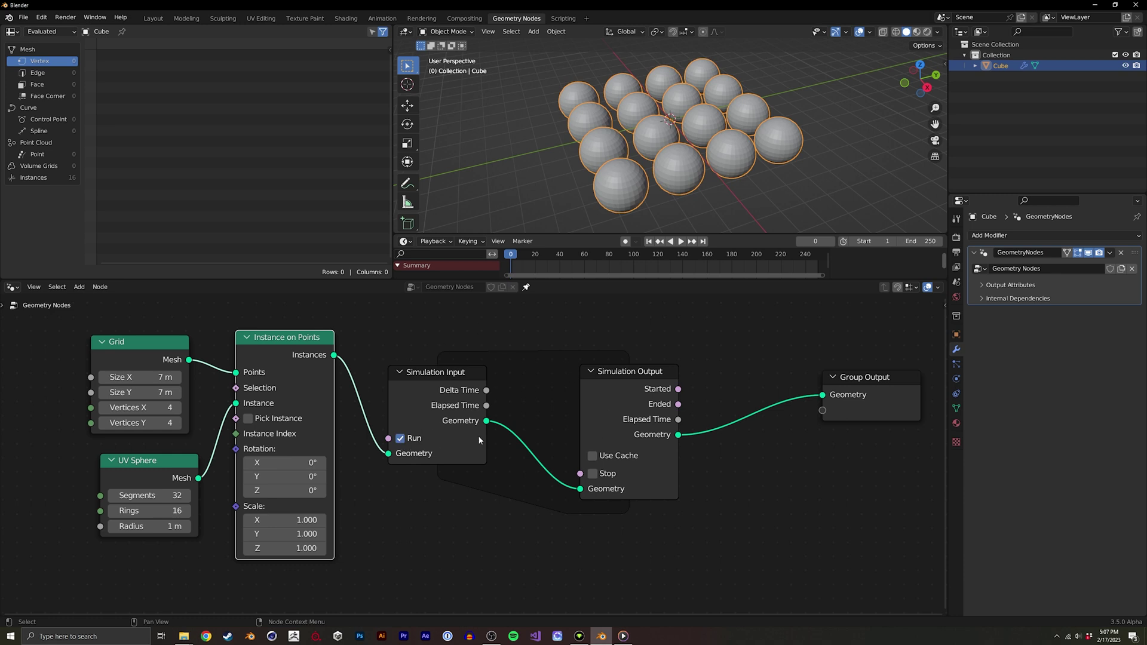
# - Insert a Store Named Attribute node between Simulation Input and Simulation Output
pyautogui.moveTo(461, 444); pyautogui.dragTo(406, 431, button='middle')
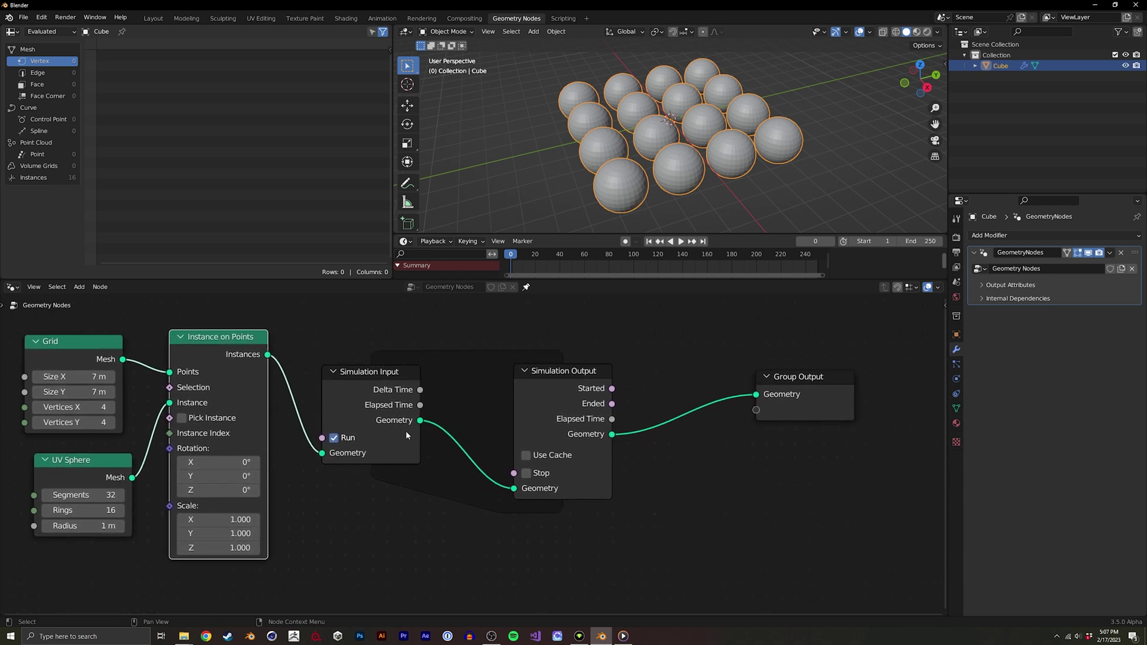
pyautogui.moveTo(543, 392); pyautogui.dragTo(624, 380)
pyautogui.hotkey('shift', 'a')
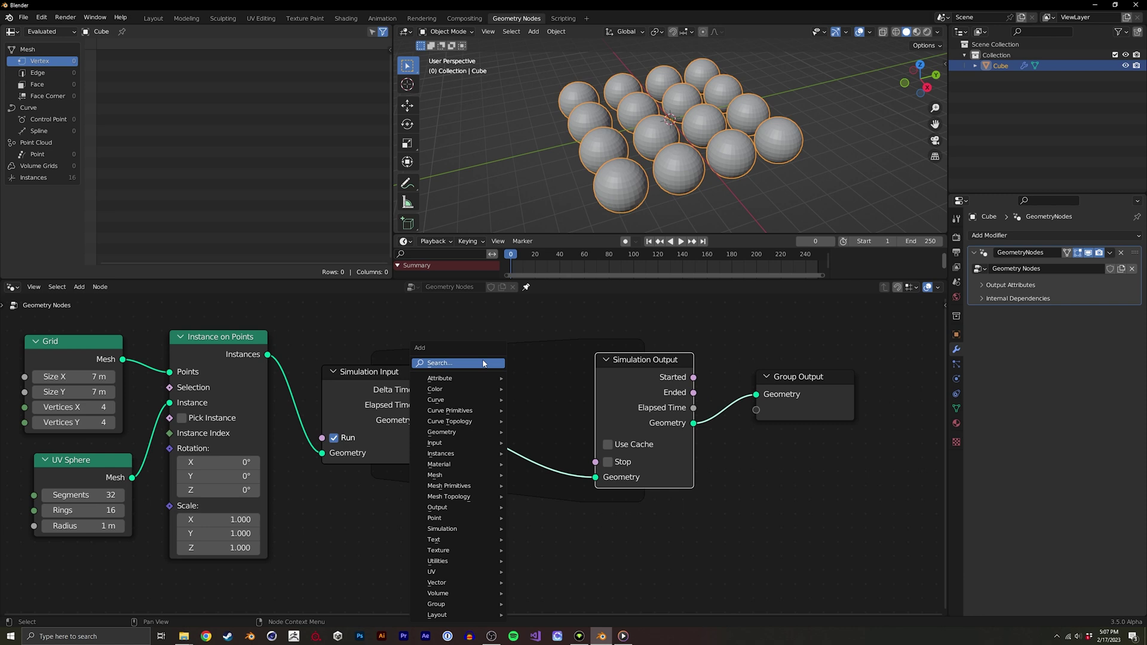
pyautogui.write('attr')
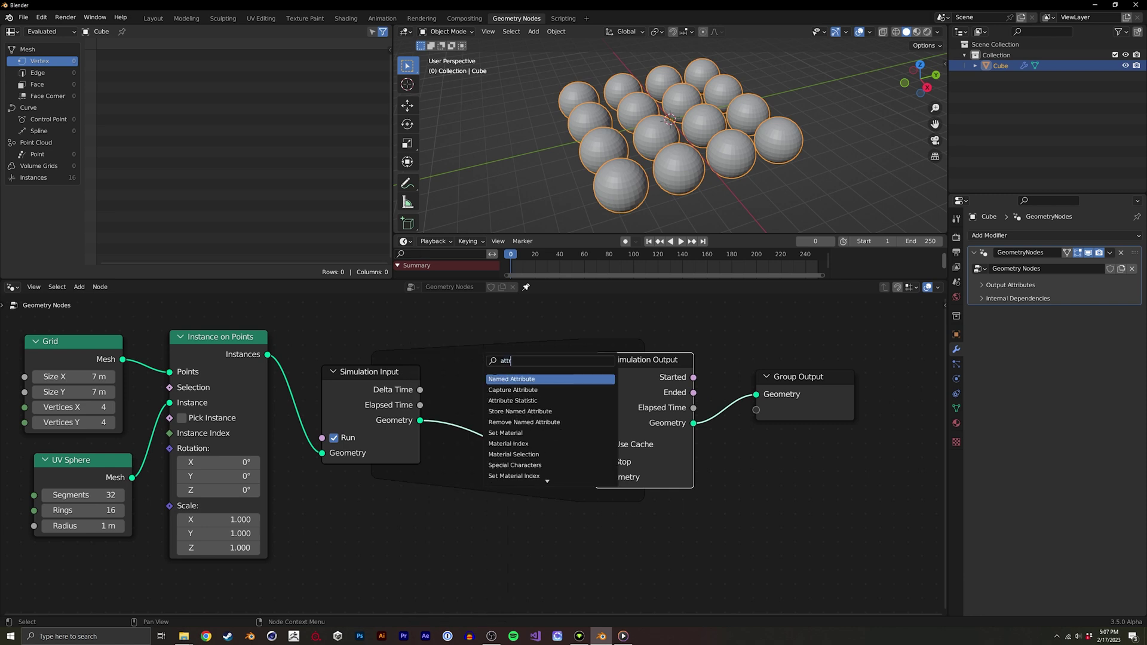
pyautogui.press('Down')
pyautogui.press('Down')
pyautogui.press('Down')
pyautogui.press('Return')
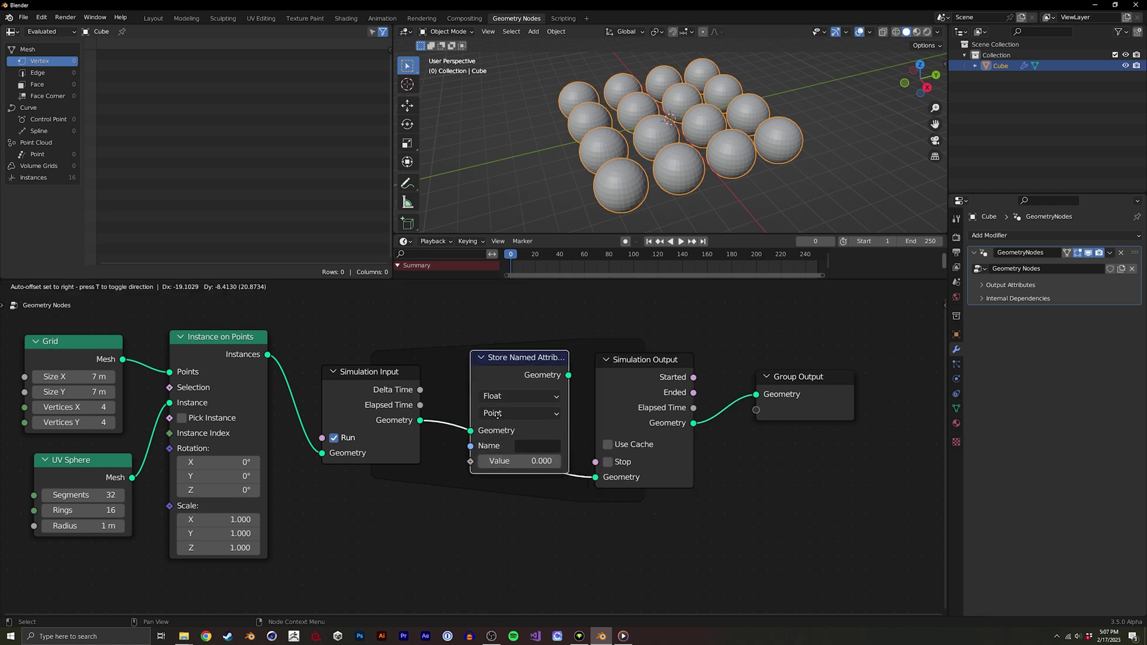
pyautogui.click(522, 410)
# - Set the Store Named Attribute to a Vector on the Instance domain, named 'Vel'
pyautogui.click(517, 411)
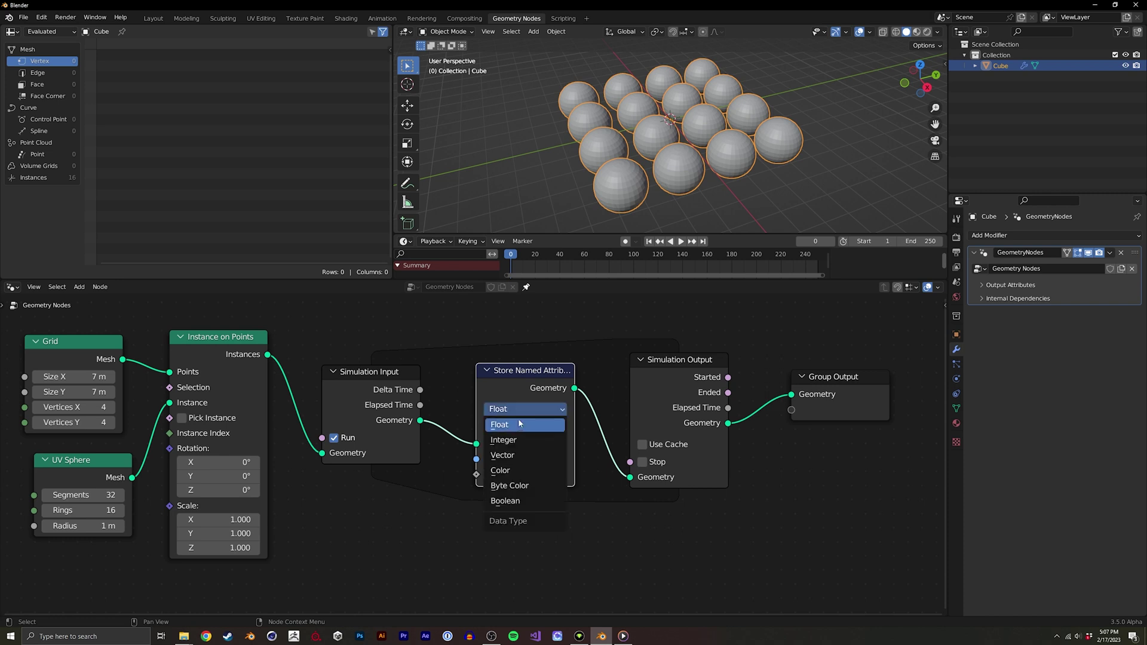
pyautogui.click(518, 453)
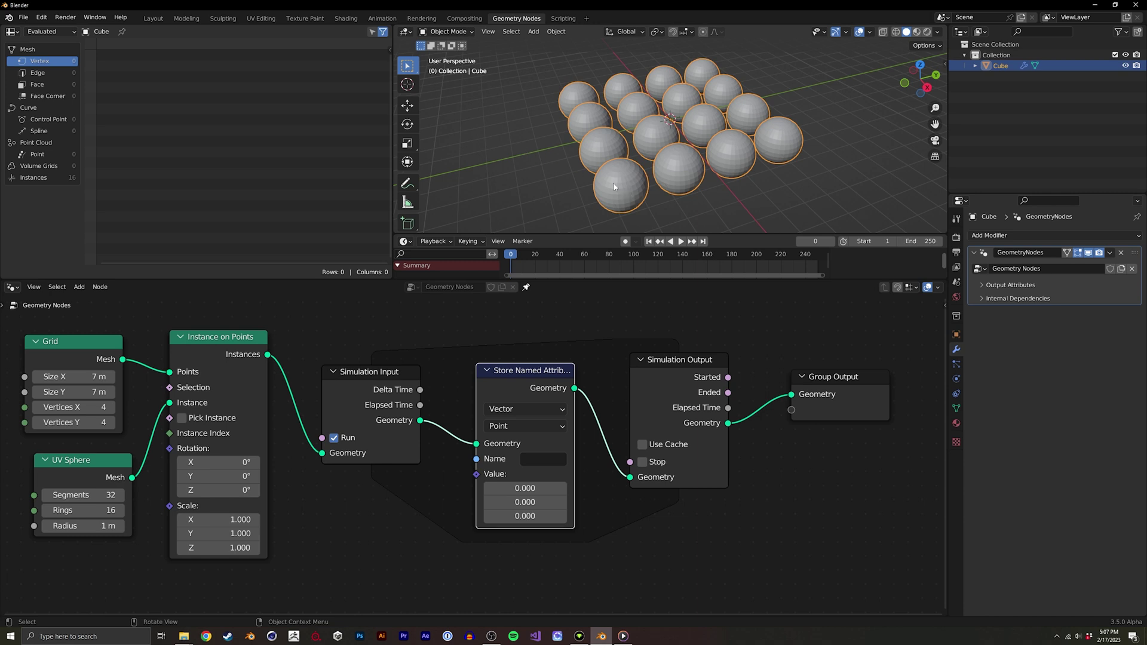
pyautogui.click(499, 428)
pyautogui.click(510, 516)
pyautogui.moveTo(362, 436); pyautogui.dragTo(370, 418, button='middle')
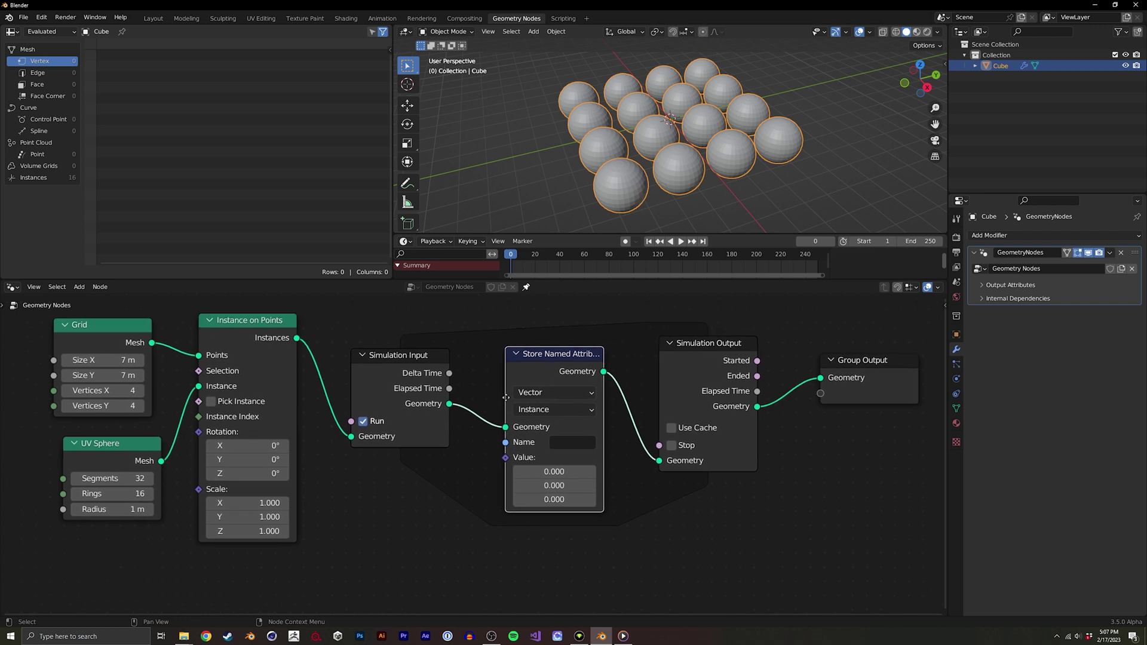
pyautogui.click(541, 438)
pyautogui.write('V')
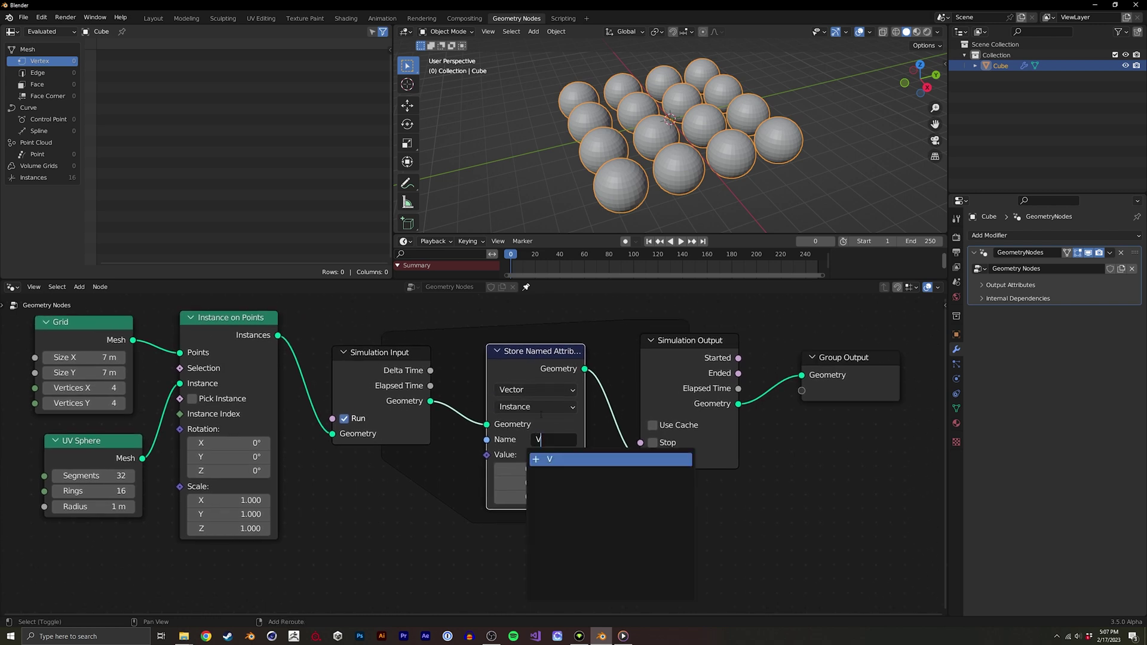
pyautogui.write('el')
pyautogui.press('Return')
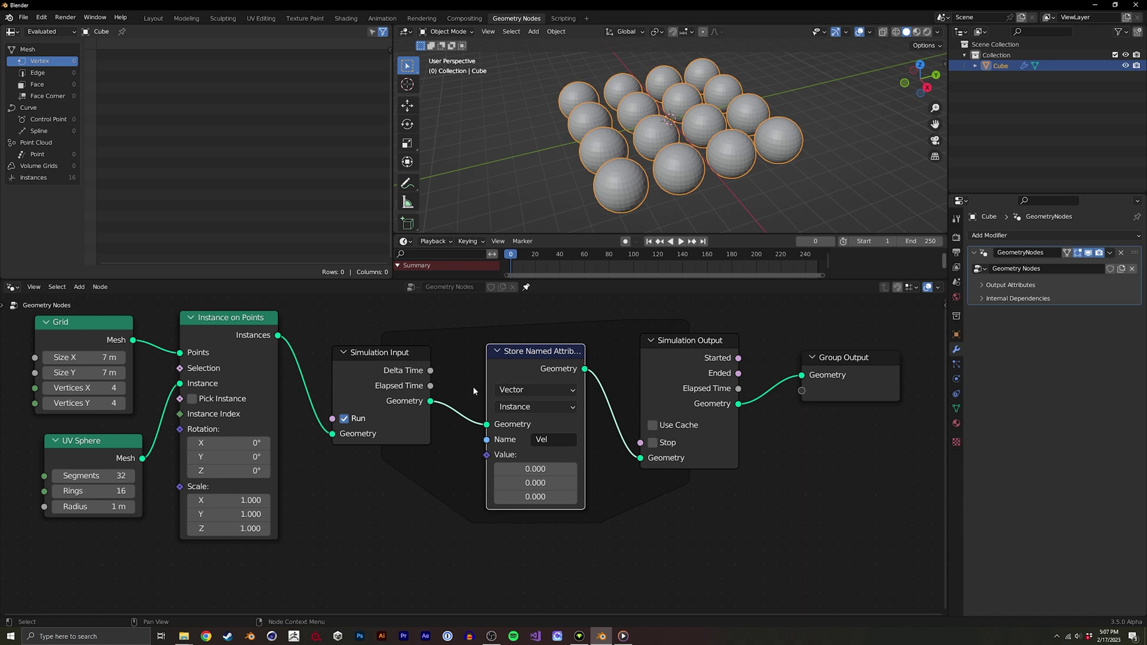
pyautogui.moveTo(540, 413)
pyautogui.mouseDown(button='middle')
pyautogui.moveTo(407, 395)
pyautogui.moveTo(494, 395)
pyautogui.moveTo(505, 428)
pyautogui.moveTo(430, 482)
pyautogui.mouseUp(button='middle')
# - Add a Named Attribute node reading the Vector attribute 'Vel'
pyautogui.hotkey('shift', 'a')
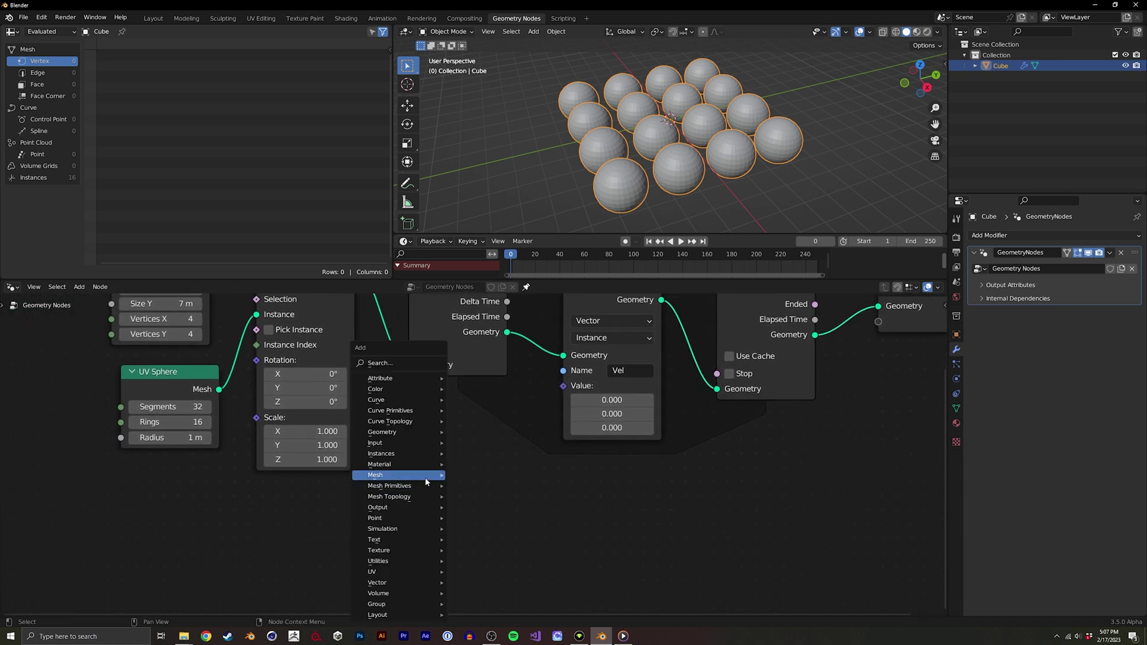
pyautogui.write('nam')
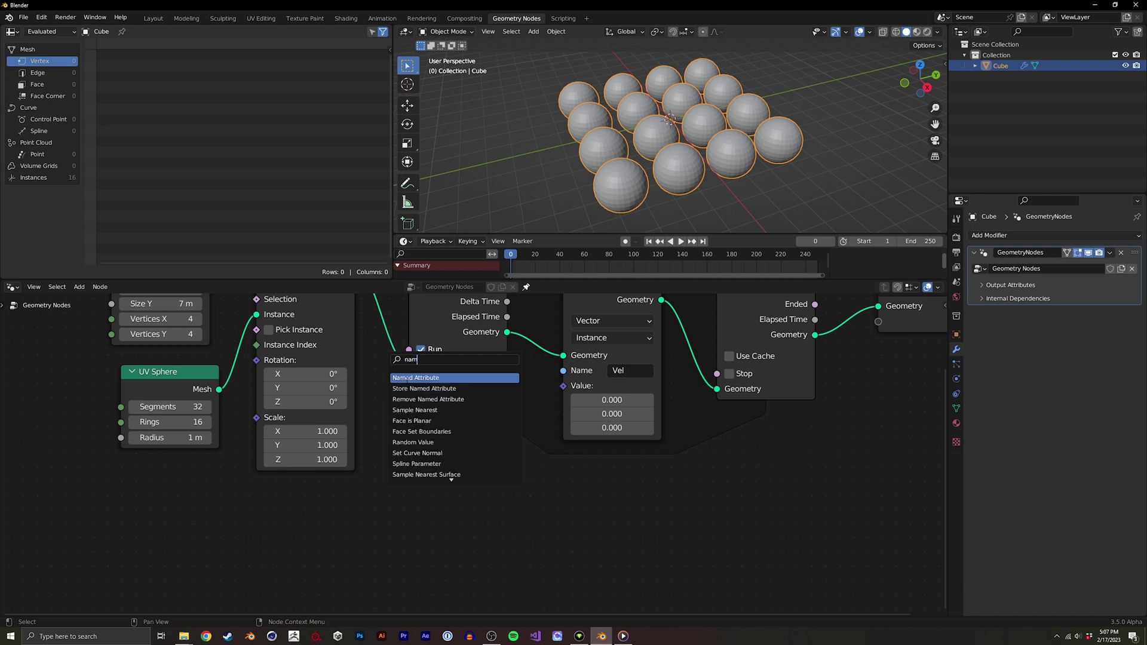
pyautogui.press('Return')
pyautogui.click(228, 515)
pyautogui.moveTo(241, 521); pyautogui.dragTo(233, 479, button='middle')
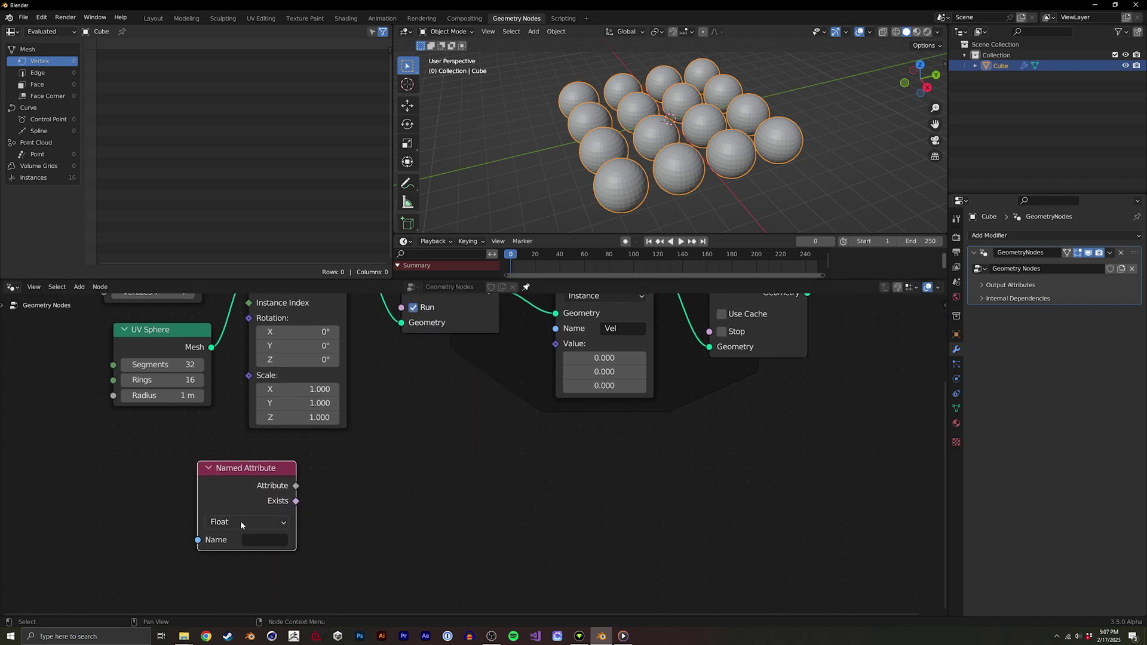
pyautogui.click(246, 522)
pyautogui.click(224, 475)
pyautogui.moveTo(538, 340)
pyautogui.mouseDown(button='middle')
pyautogui.moveTo(593, 386)
pyautogui.moveTo(604, 299)
pyautogui.mouseUp(button='middle')
pyautogui.click(278, 548)
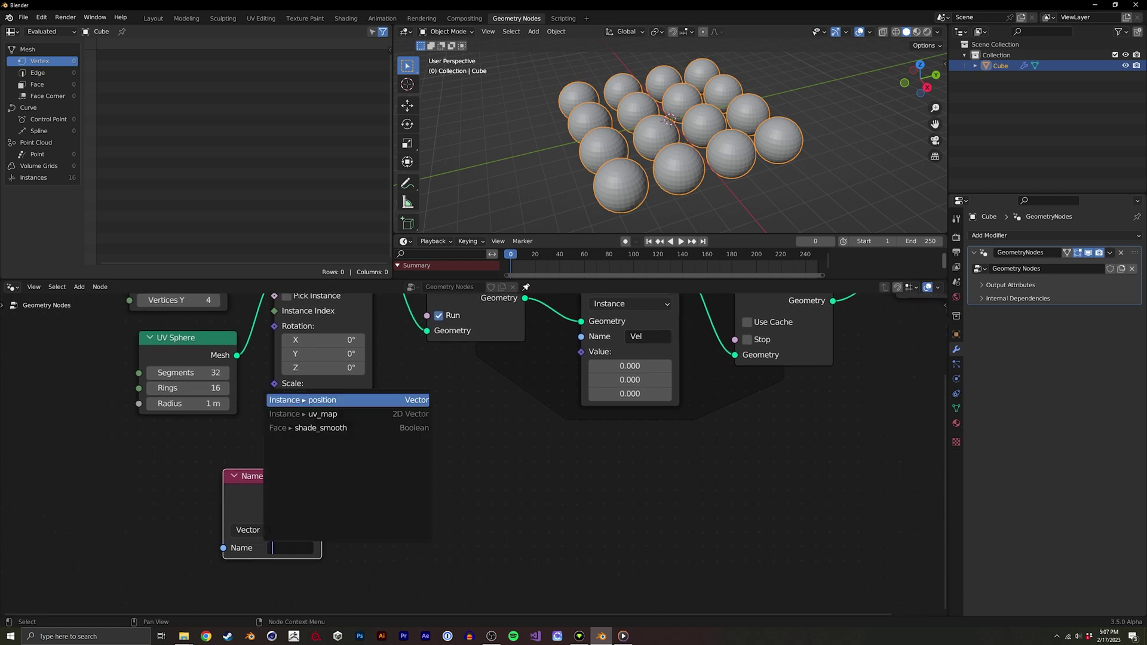
pyautogui.write('Vel')
pyautogui.press('Return')
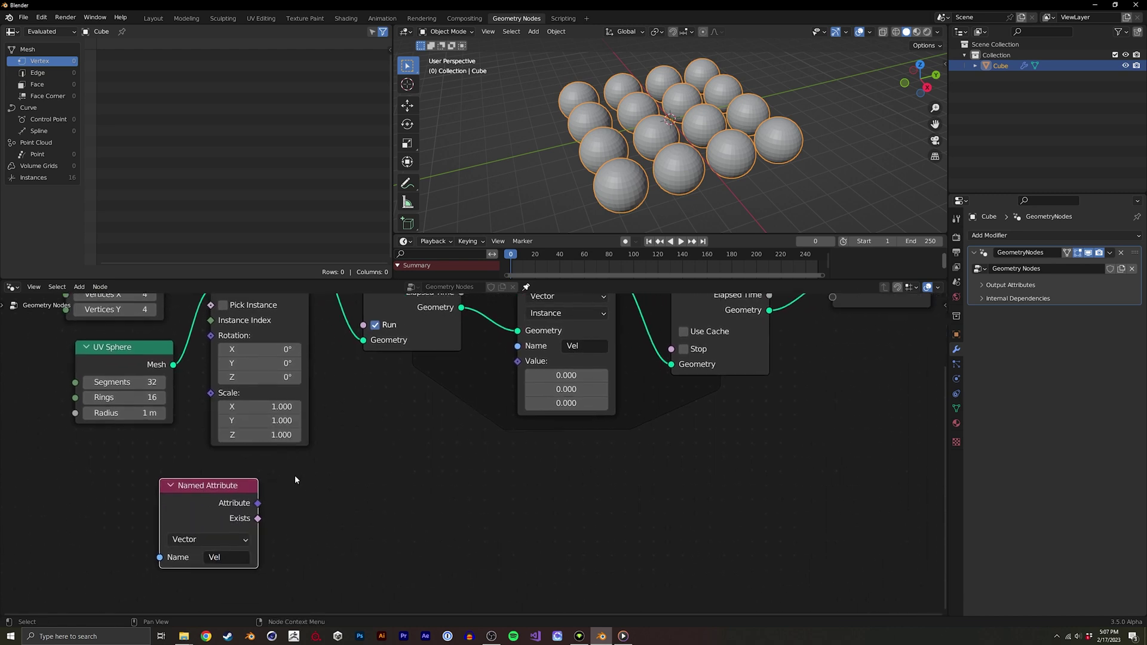
# - Deselect the nodes and bring up the Add node menu
pyautogui.moveTo(294, 475)
pyautogui.mouseDown(button='middle')
pyautogui.moveTo(310, 493)
pyautogui.moveTo(320, 486)
pyautogui.mouseUp(button='middle')
pyautogui.hotkey('shift', 'a')
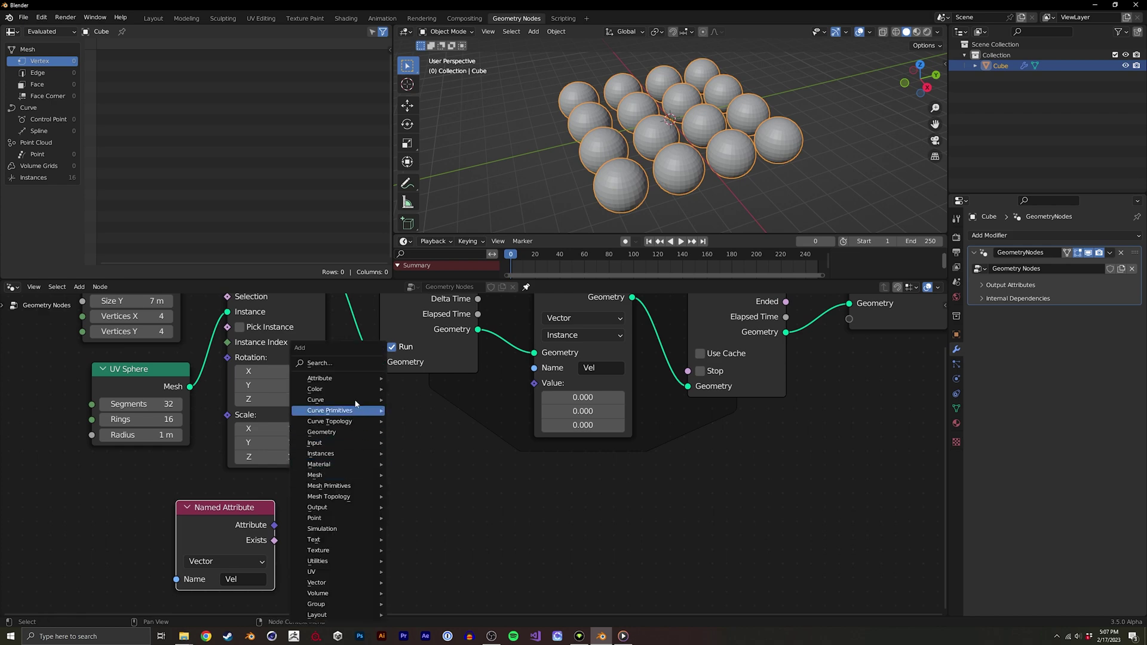
pyautogui.press('Escape')
pyautogui.click(487, 517)
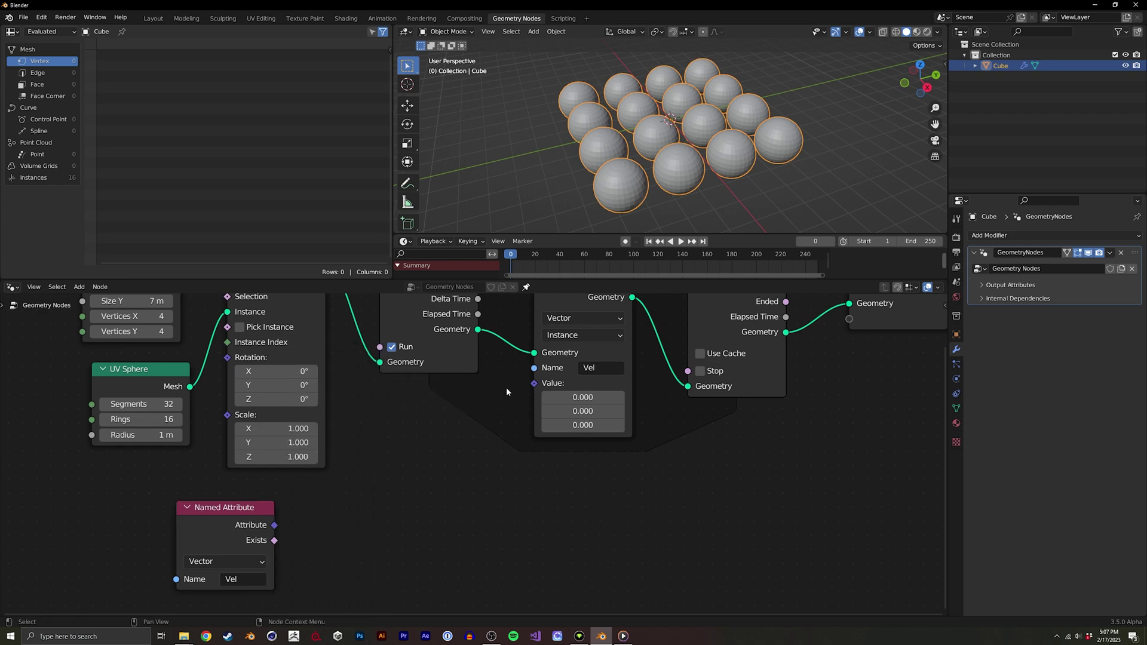
pyautogui.scroll(-3, 506, 387)
pyautogui.moveTo(483, 476)
pyautogui.mouseDown(button='middle')
pyautogui.moveTo(457, 482)
pyautogui.moveTo(406, 460)
pyautogui.moveTo(386, 495)
pyautogui.mouseUp(button='middle')
pyautogui.hotkey('shift', 'a')
# - Add a Vector Math Add node taking Vel, with Z set to -0.020
pyautogui.click(363, 366)
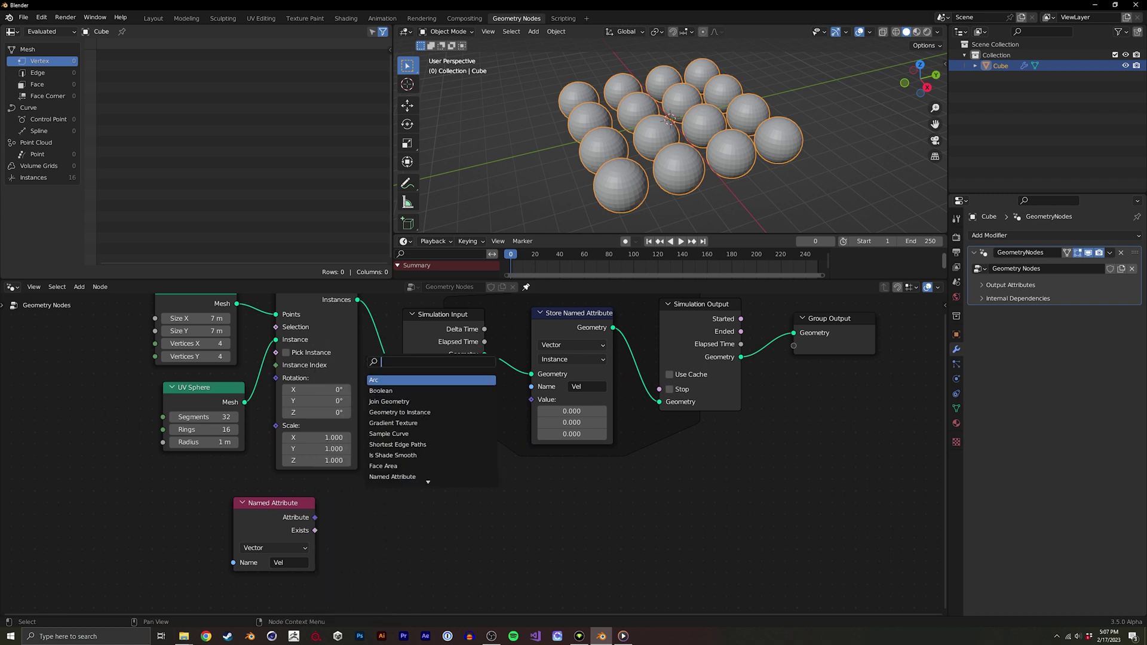
pyautogui.write('add')
pyautogui.press('Return')
pyautogui.click(374, 522)
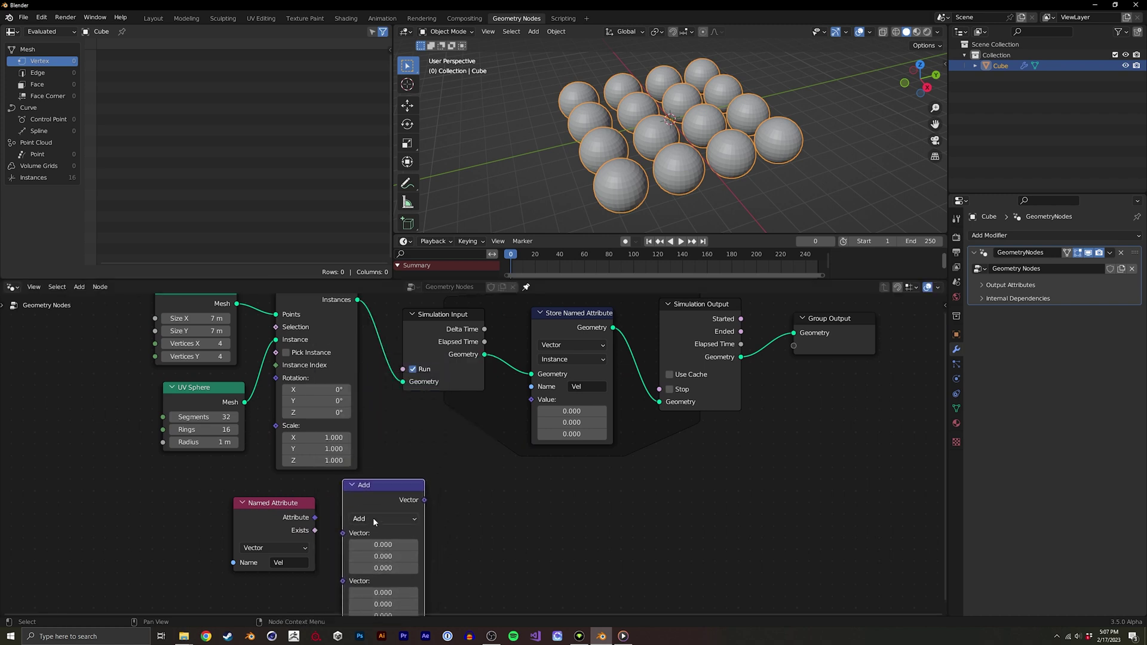
pyautogui.moveTo(374, 522); pyautogui.dragTo(372, 465, button='middle')
pyautogui.moveTo(312, 459); pyautogui.dragTo(341, 475)
pyautogui.moveTo(358, 502)
pyautogui.mouseDown(button='middle')
pyautogui.moveTo(355, 489)
pyautogui.moveTo(335, 521)
pyautogui.mouseUp(button='middle')
pyautogui.doubleClick(345, 531)
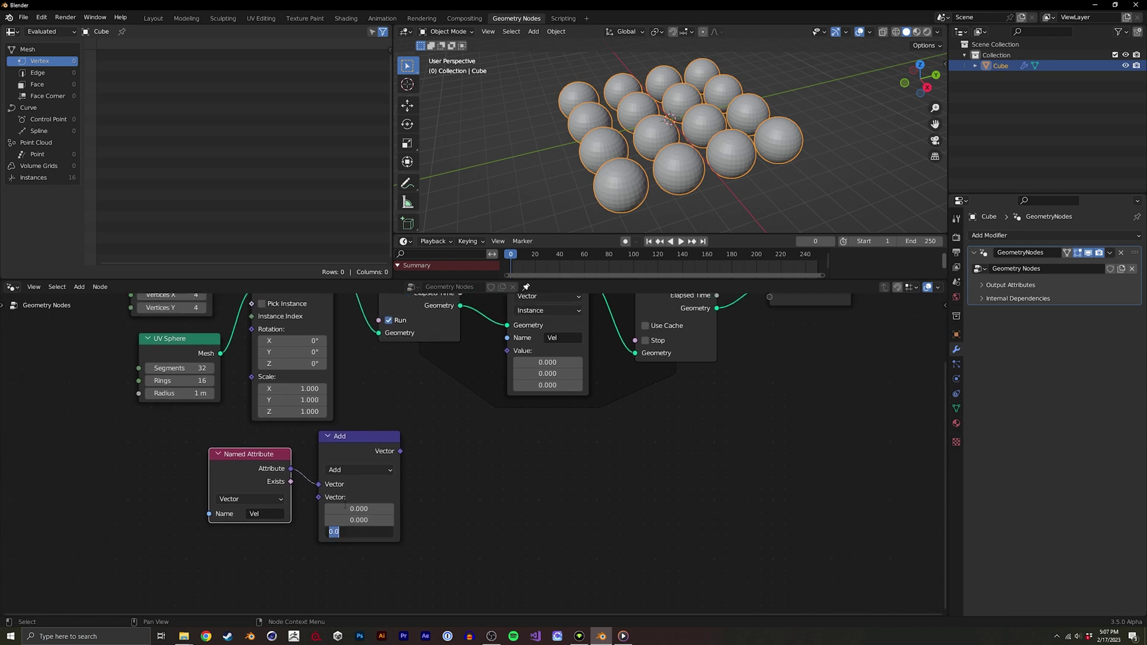
pyautogui.write('-0.0')
pyautogui.write('20')
pyautogui.press('Return')
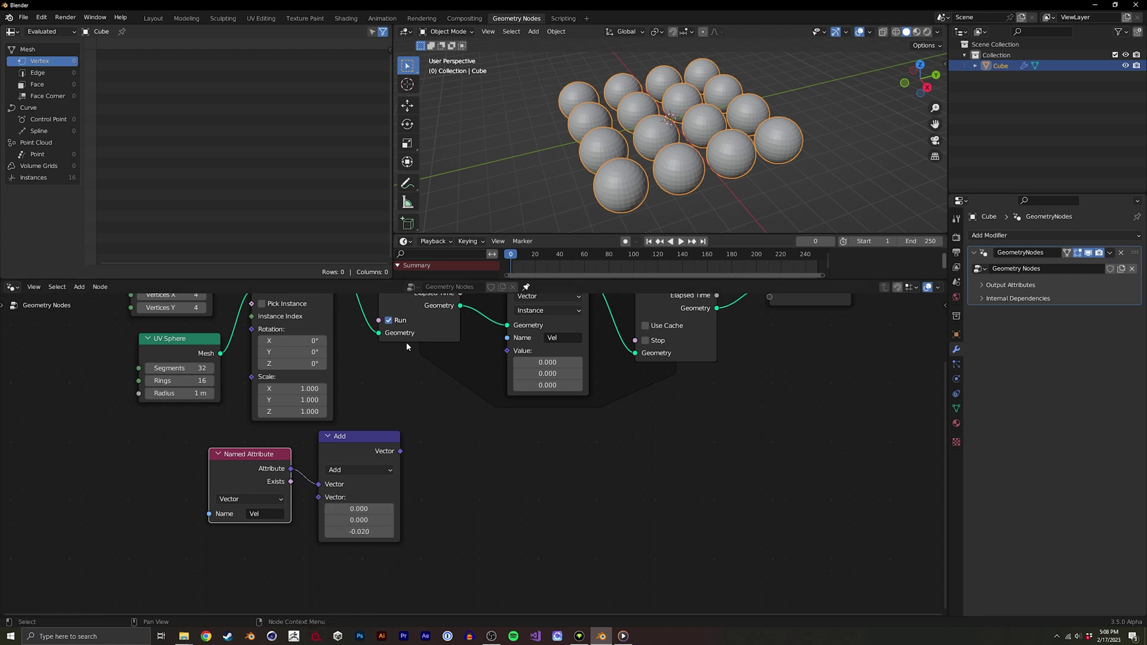
# - Wire the Add result into Store Named Attribute's Value and select the two output nodes
pyautogui.moveTo(418, 430); pyautogui.dragTo(341, 467, button='middle')
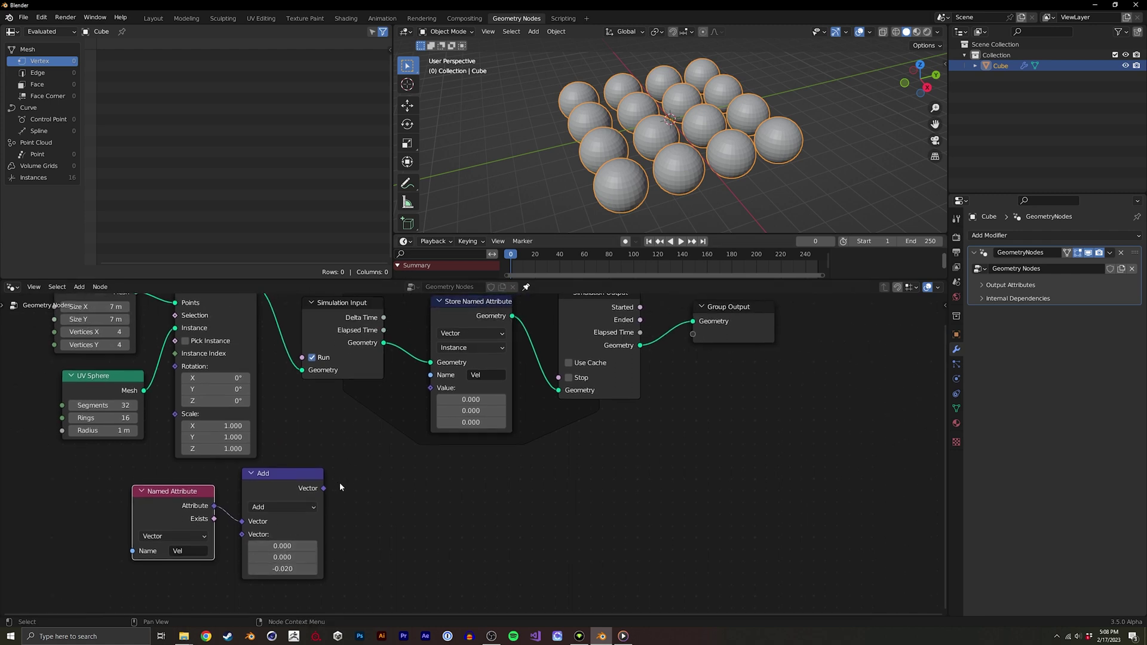
pyautogui.click(328, 489)
pyautogui.moveTo(324, 489); pyautogui.dragTo(429, 391)
pyautogui.moveTo(422, 392); pyautogui.dragTo(399, 425, button='middle')
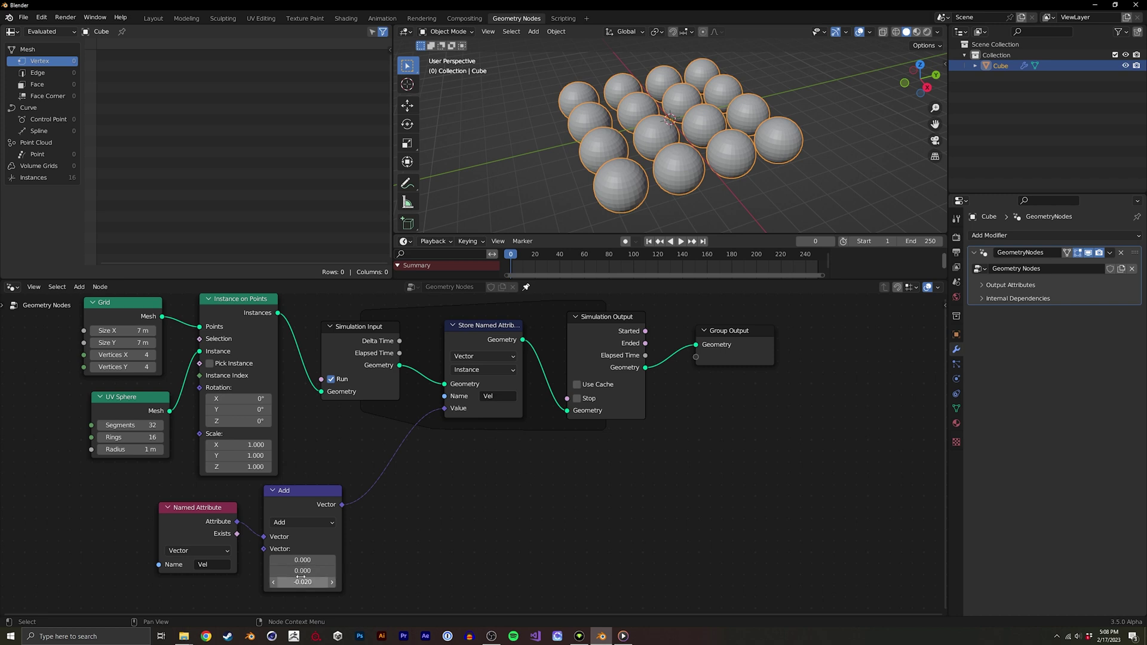
pyautogui.moveTo(184, 546); pyautogui.dragTo(196, 550, button='middle')
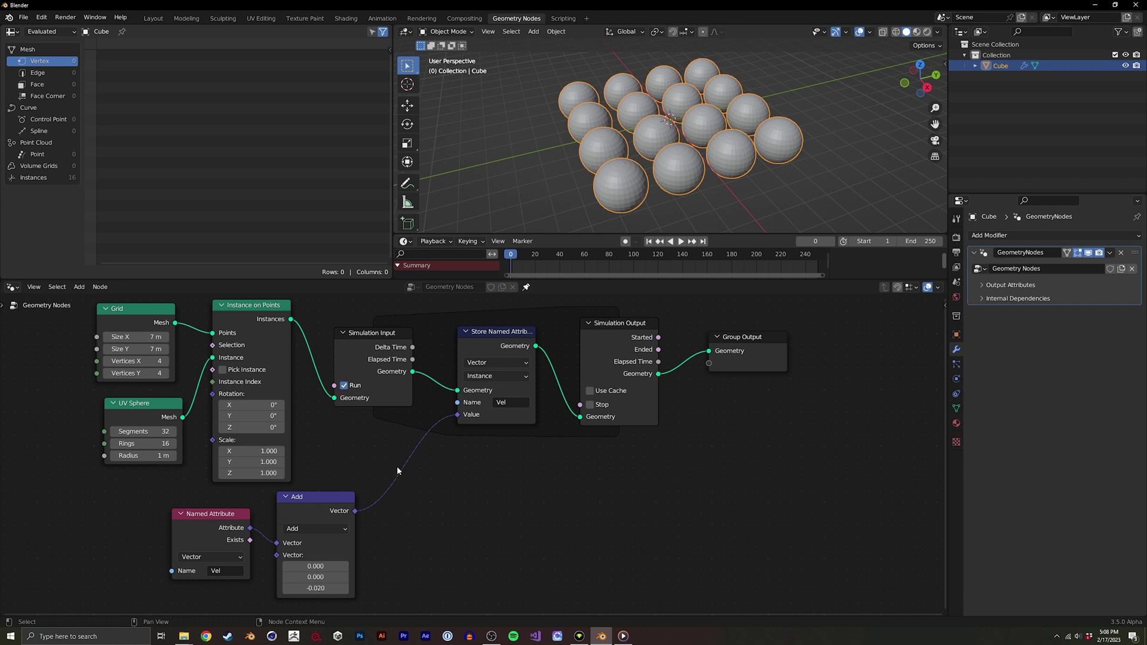
pyautogui.moveTo(491, 465); pyautogui.dragTo(439, 465, button='middle')
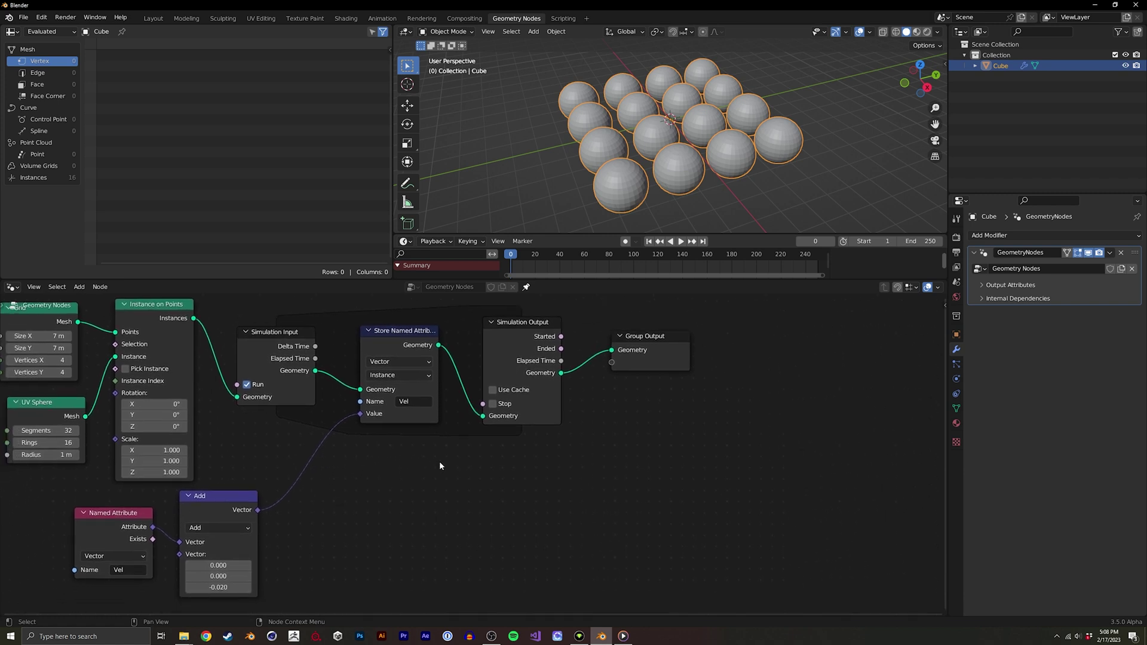
pyautogui.moveTo(462, 466); pyautogui.dragTo(564, 319)
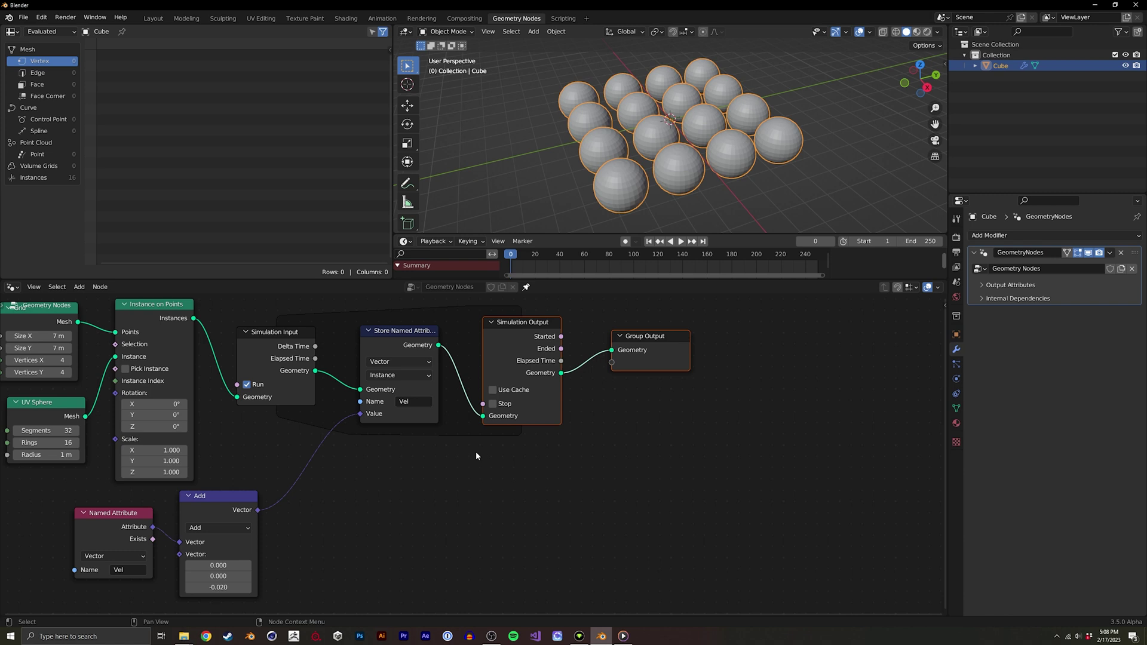
# - Move the output nodes further right and reset playback to the first frame
pyautogui.press('g')
pyautogui.click(586, 449)
pyautogui.press('space')
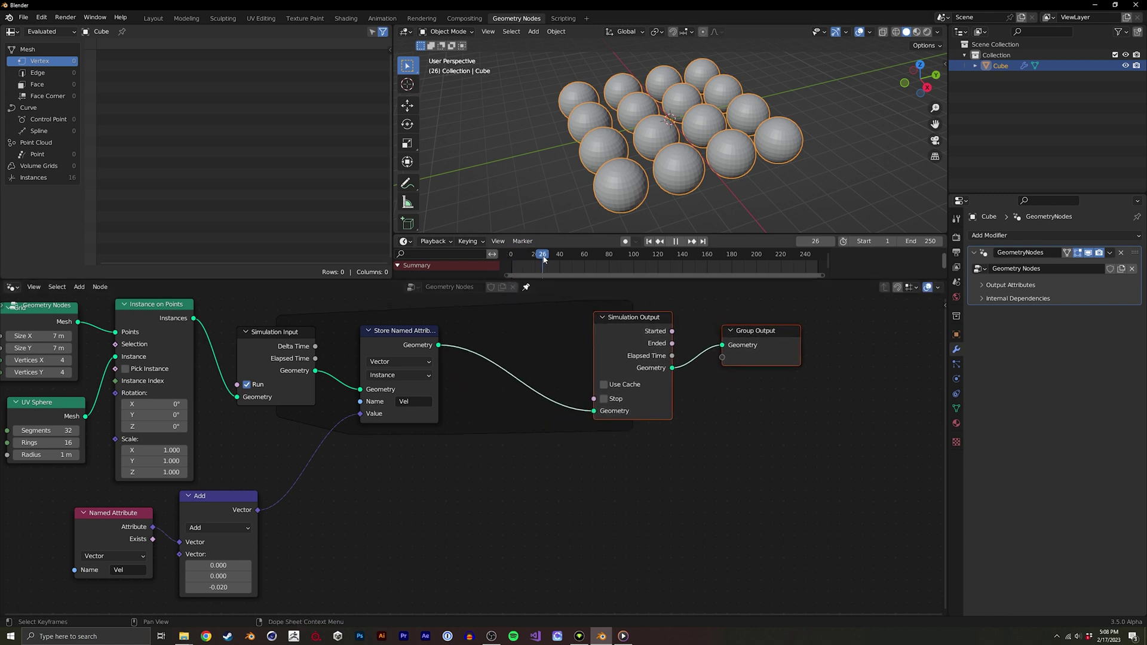
pyautogui.hotkey('shift', 'Left')
pyautogui.moveTo(463, 405); pyautogui.dragTo(459, 438, button='middle')
# - Insert a Set Position node and feed a duplicated Vel Named Attribute into its Offset
pyautogui.hotkey('shift', 'a')
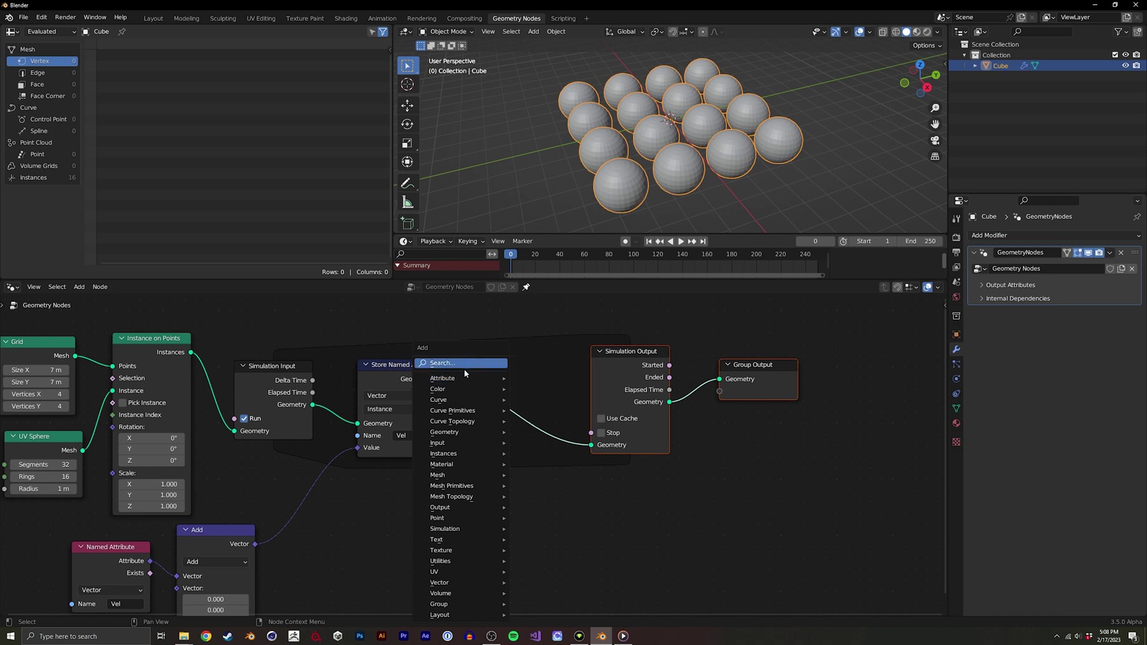
pyautogui.click(463, 364)
pyautogui.write('set')
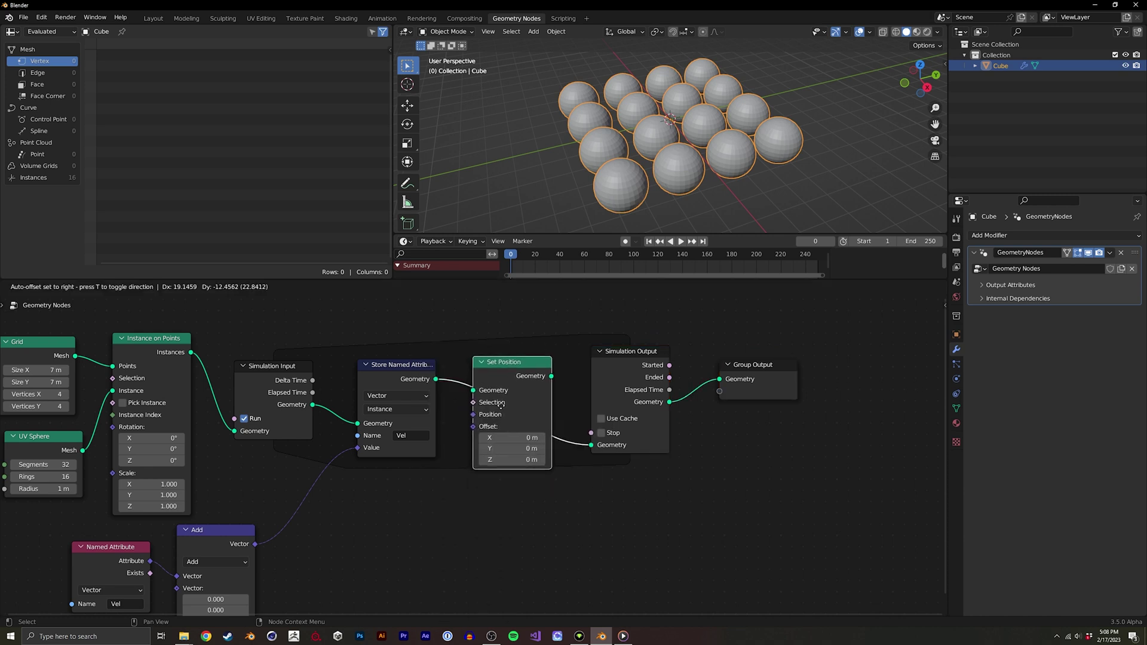
pyautogui.click(499, 406)
pyautogui.moveTo(300, 505); pyautogui.dragTo(337, 470, button='middle')
pyautogui.hotkey('shift', 'd')
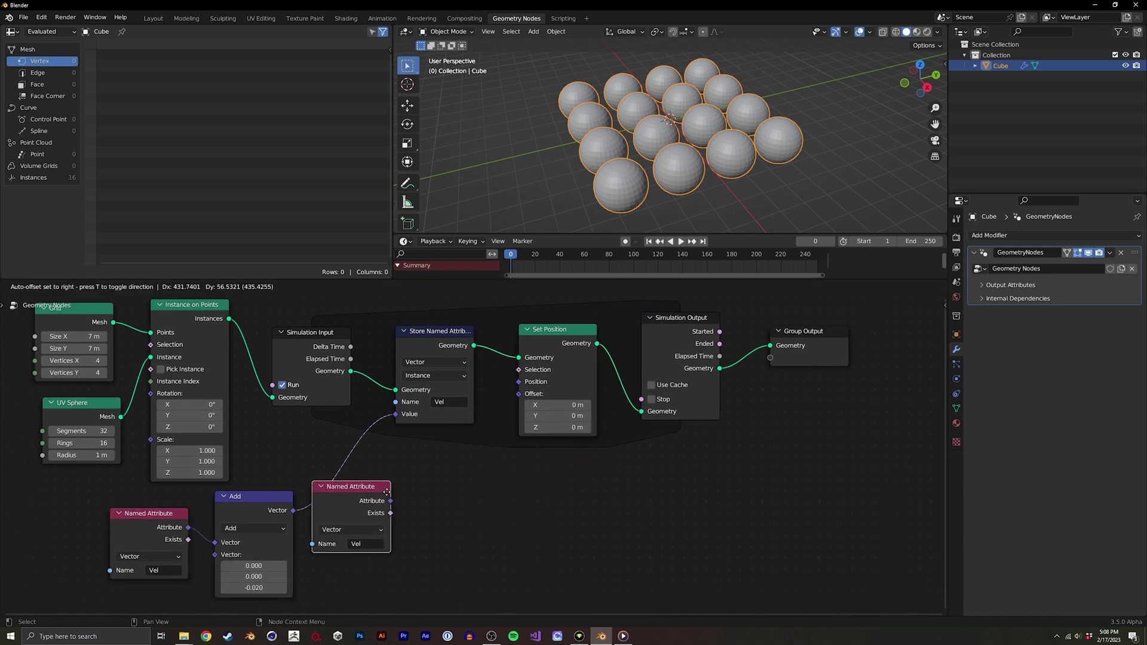
pyautogui.moveTo(470, 481); pyautogui.dragTo(520, 393)
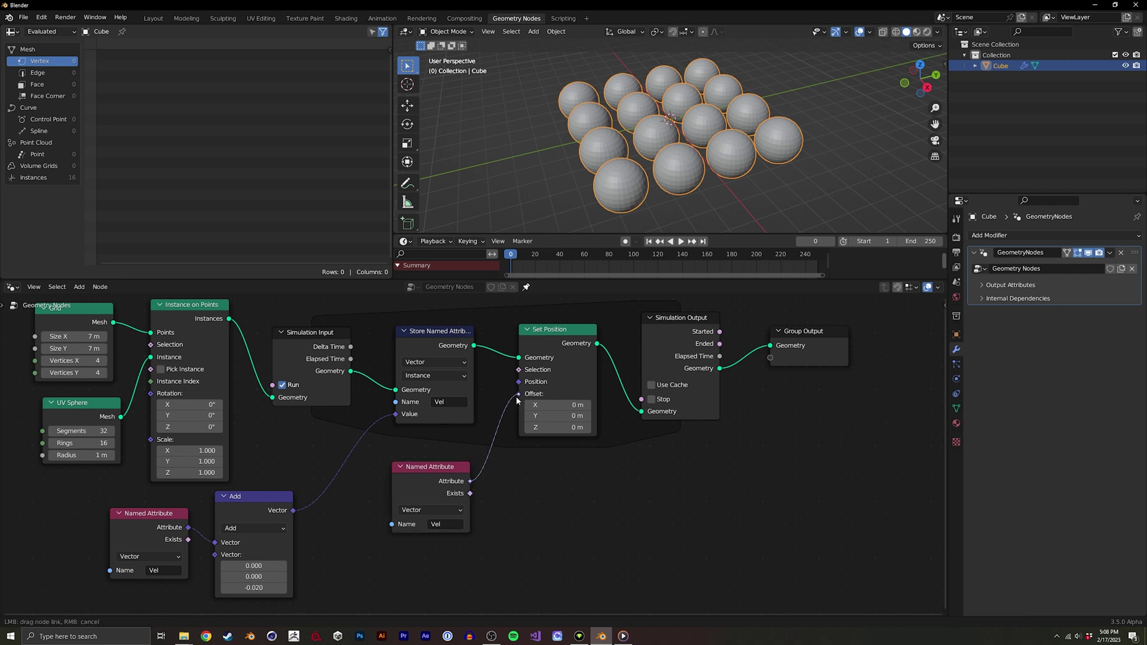
# - Play the simulation to watch the spheres fall, tidying the duplicated node
pyautogui.moveTo(516, 260); pyautogui.dragTo(510, 255)
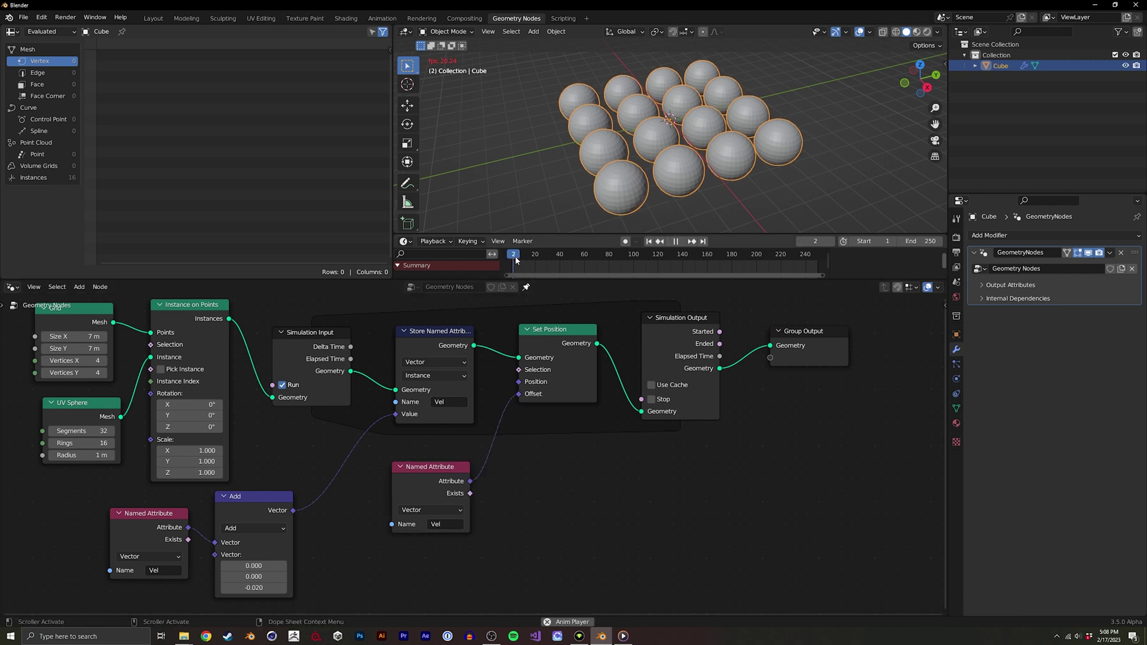
pyautogui.press('space')
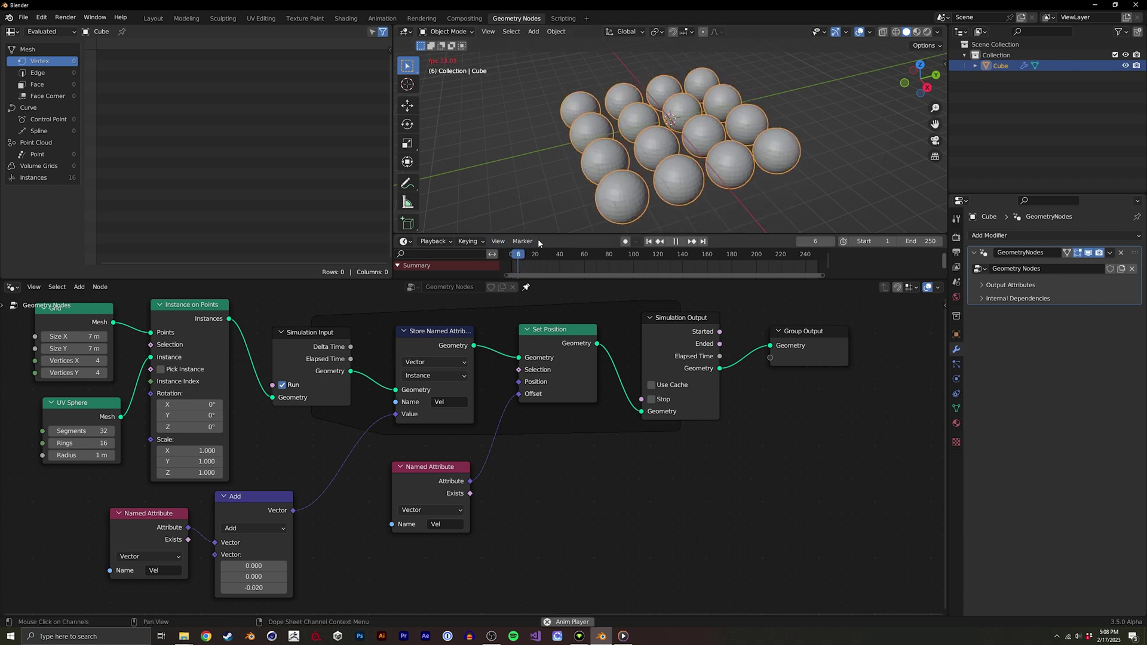
pyautogui.moveTo(431, 479); pyautogui.dragTo(420, 491, button='middle')
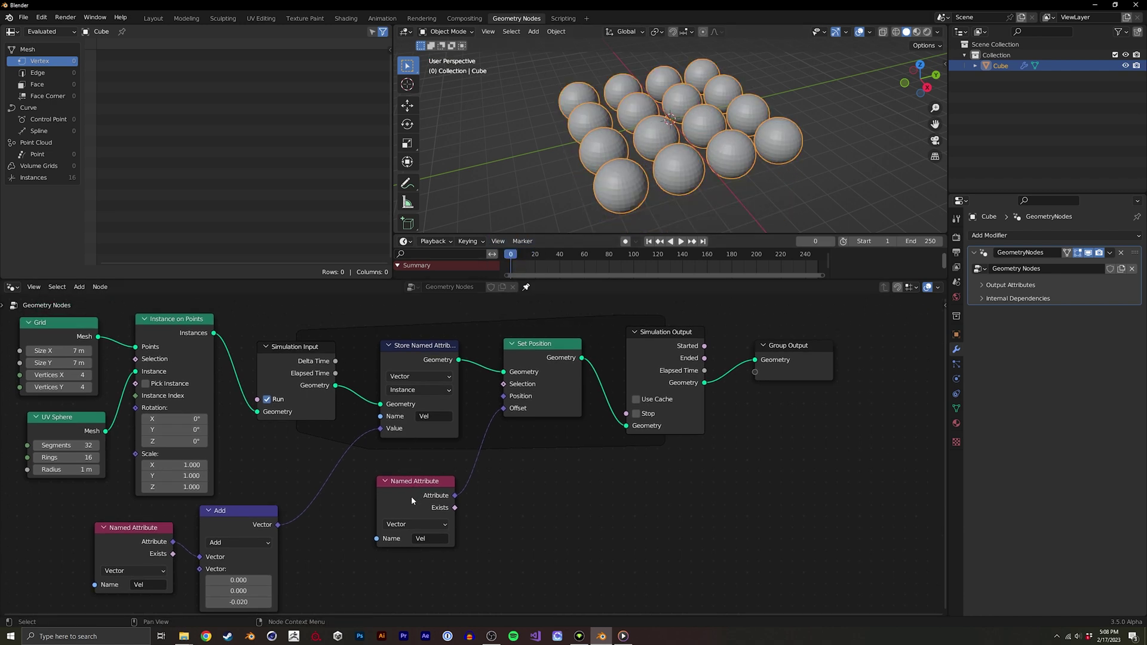
pyautogui.moveTo(421, 489); pyautogui.dragTo(431, 450)
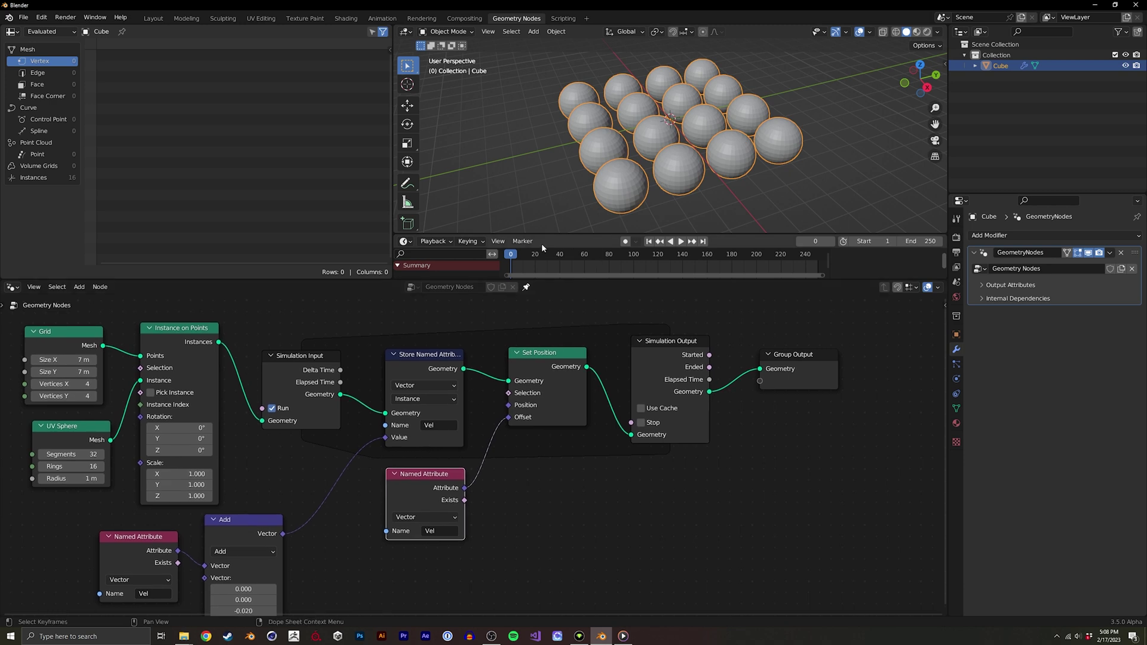
pyautogui.press('space')
pyautogui.press('Escape')
# - Add a plane, scale it into a large floor below the spheres, and orbit to check it
pyautogui.moveTo(627, 135); pyautogui.dragTo(681, 152, button='middle')
pyautogui.hotkey('shift', 'a')
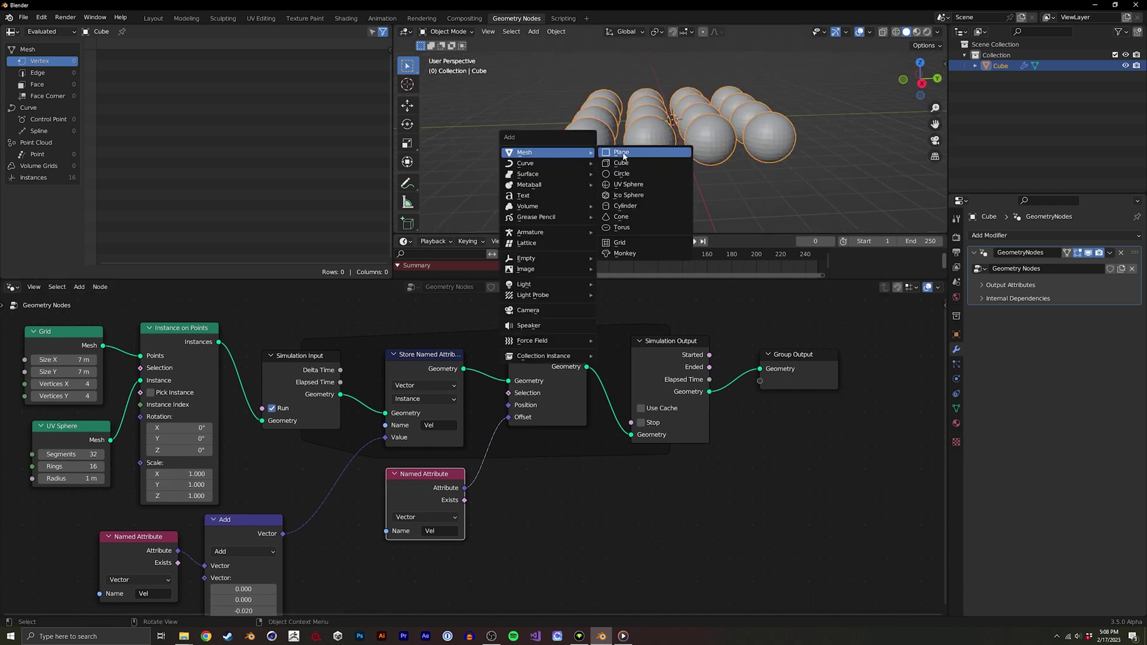
pyautogui.click(620, 152)
pyautogui.press('s')
pyautogui.click(681, 159)
pyautogui.press('s')
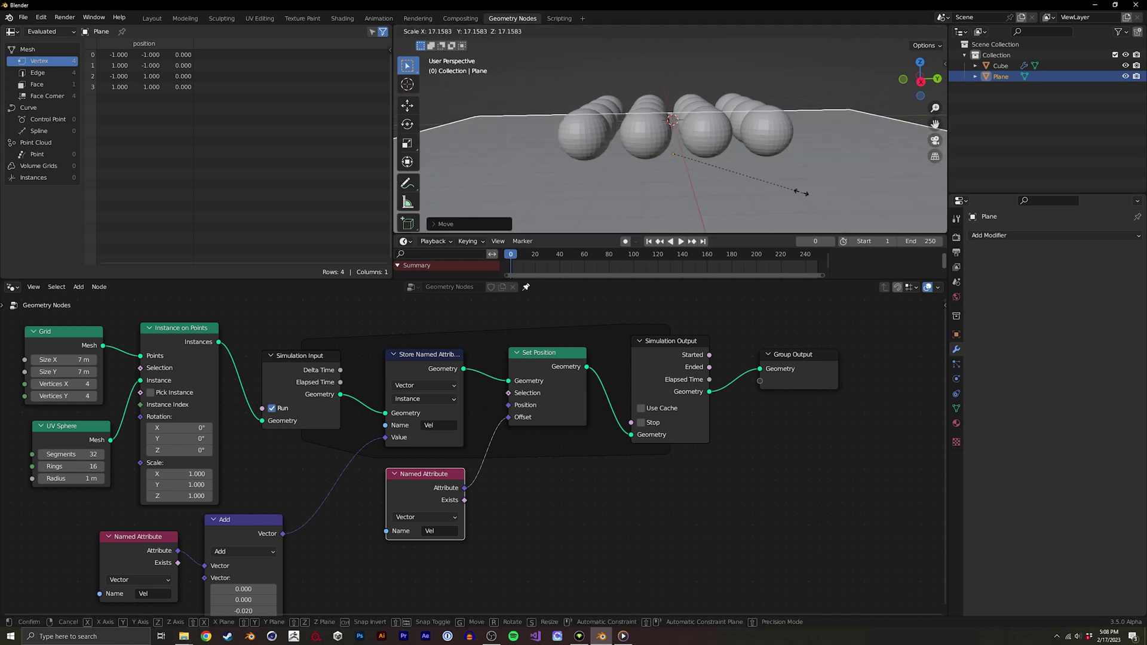
pyautogui.click(698, 161)
pyautogui.moveTo(708, 161)
pyautogui.mouseDown(button='middle')
pyautogui.moveTo(727, 168)
pyautogui.moveTo(680, 134)
pyautogui.mouseUp(button='middle')
pyautogui.moveTo(477, 340); pyautogui.dragTo(492, 310, button='middle')
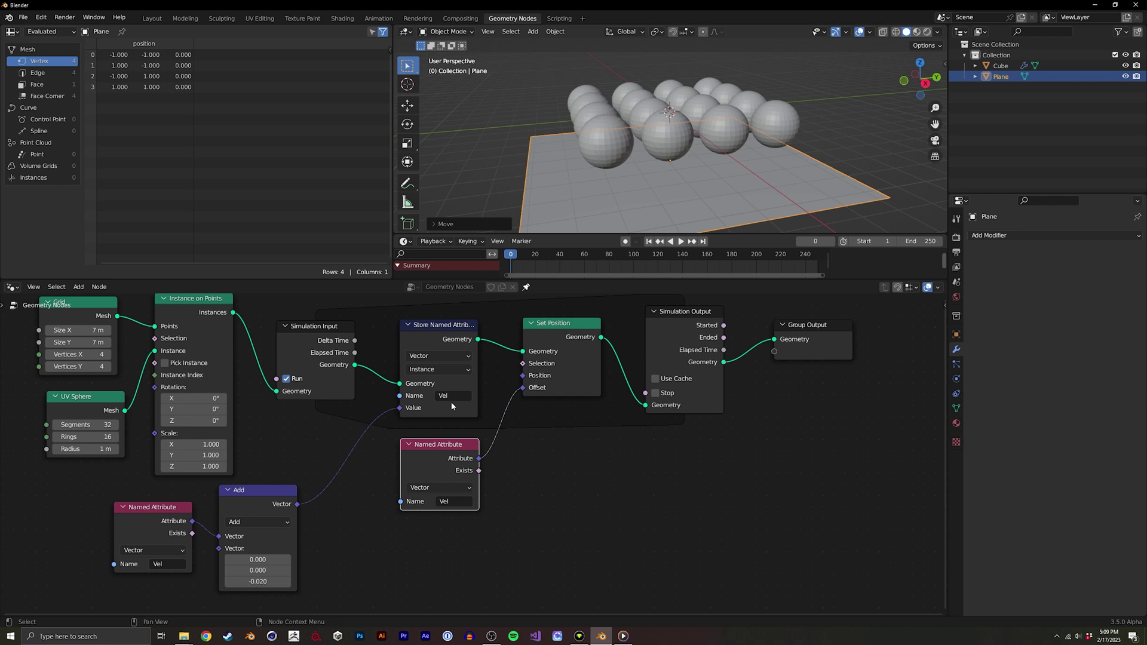
pyautogui.moveTo(678, 152); pyautogui.dragTo(679, 136, button='middle')
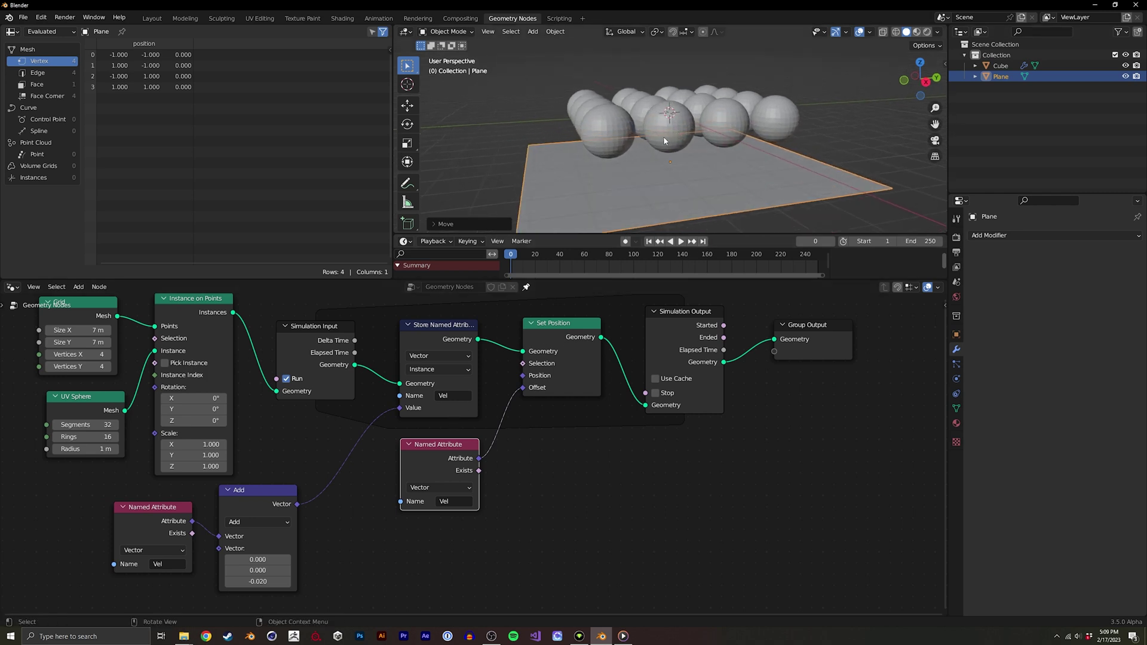
pyautogui.moveTo(670, 122); pyautogui.dragTo(642, 108, button='middle')
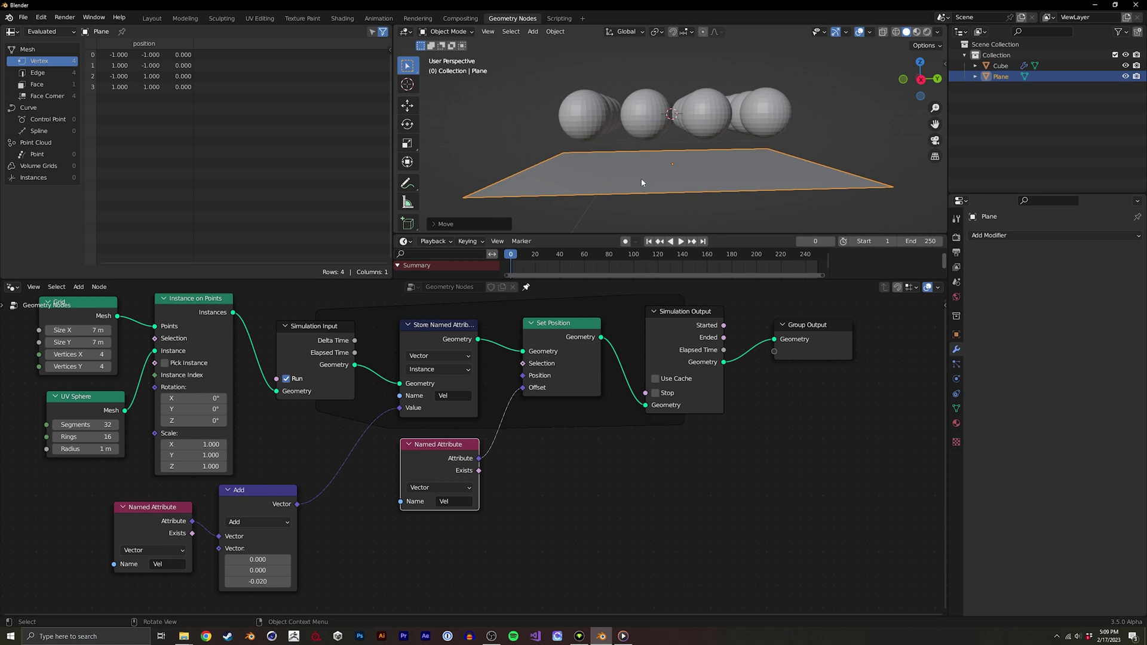
# - Add an Object Info node for the Plane, set to Relative transform
pyautogui.moveTo(1002, 76); pyautogui.dragTo(385, 529)
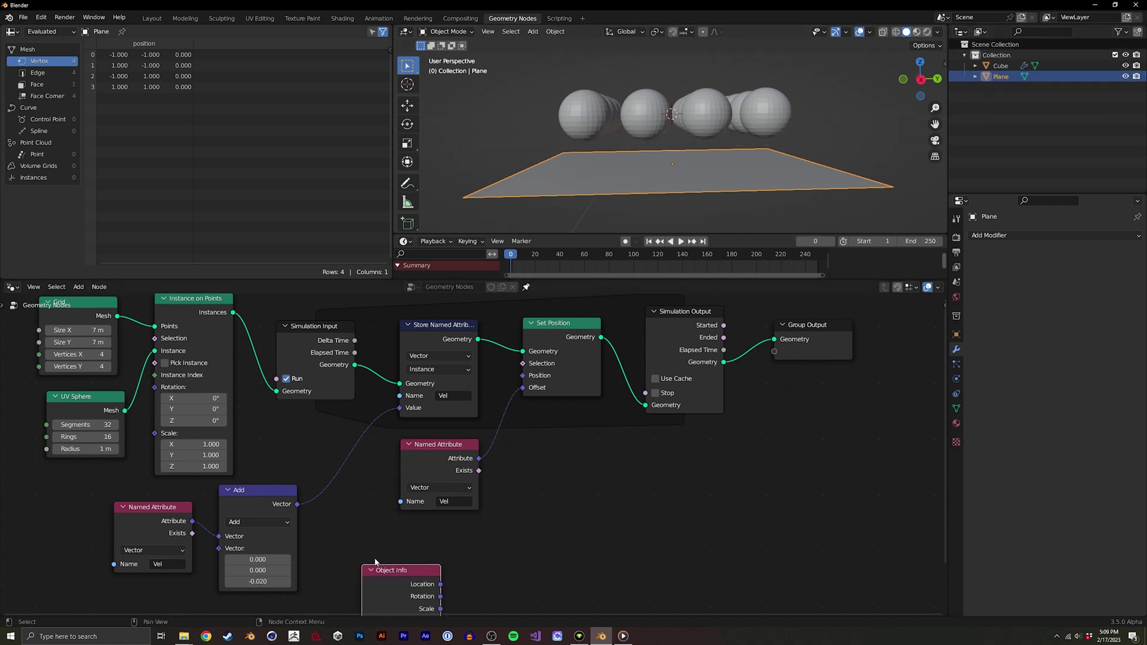
pyautogui.scroll(3, 398, 352)
pyautogui.scroll(1, 398, 353)
pyautogui.click(441, 457)
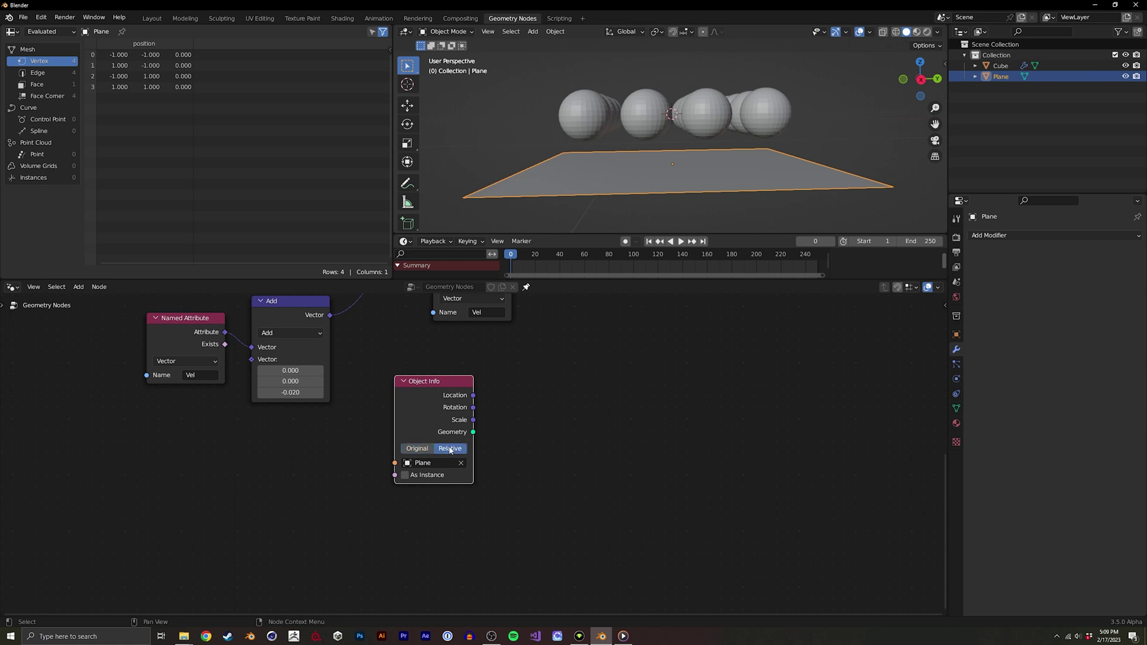
pyautogui.press('g')
pyautogui.click(367, 435)
# - Add a Vector Raycast node and link the Plane's geometry to its Target Geometry
pyautogui.hotkey('shift', 'a')
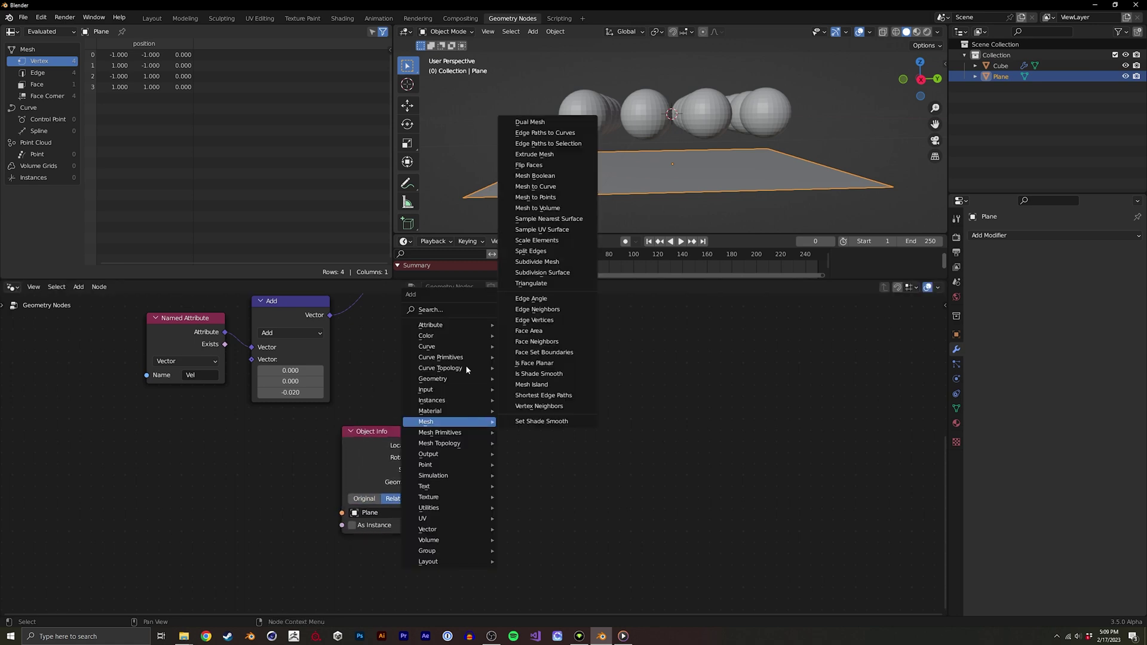
pyautogui.click(453, 310)
pyautogui.write('ra')
pyautogui.press('Down')
pyautogui.press('Return')
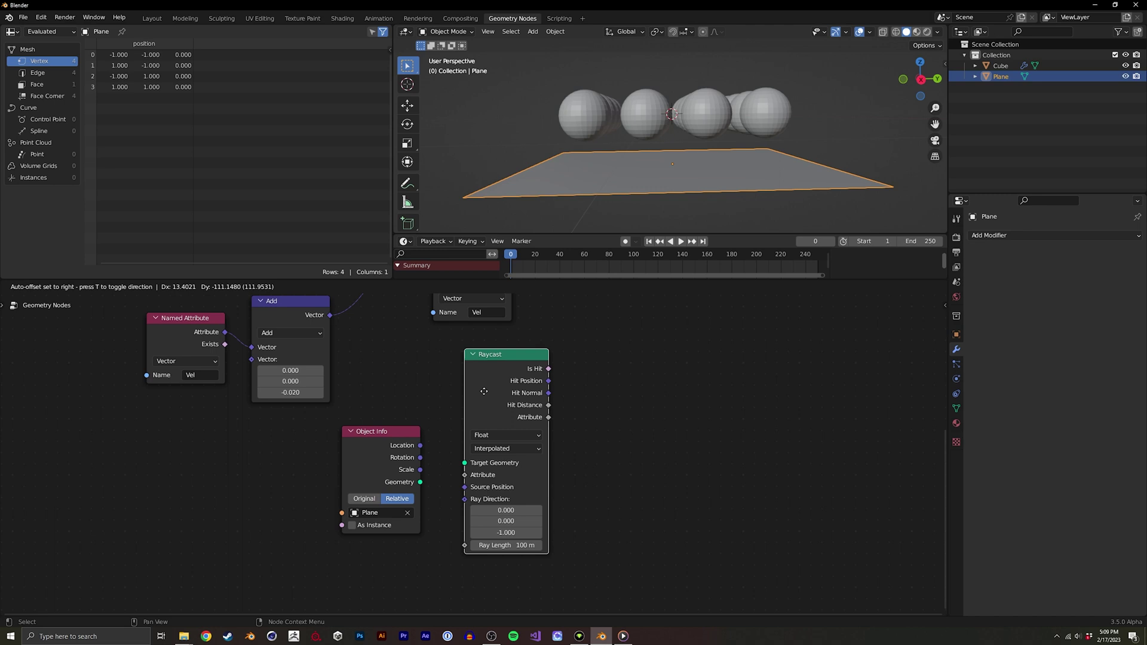
pyautogui.click(502, 485)
pyautogui.moveTo(501, 484)
pyautogui.mouseDown(button='middle')
pyautogui.moveTo(509, 443)
pyautogui.moveTo(405, 431)
pyautogui.mouseUp(button='middle')
pyautogui.click(506, 430)
pyautogui.click(486, 466)
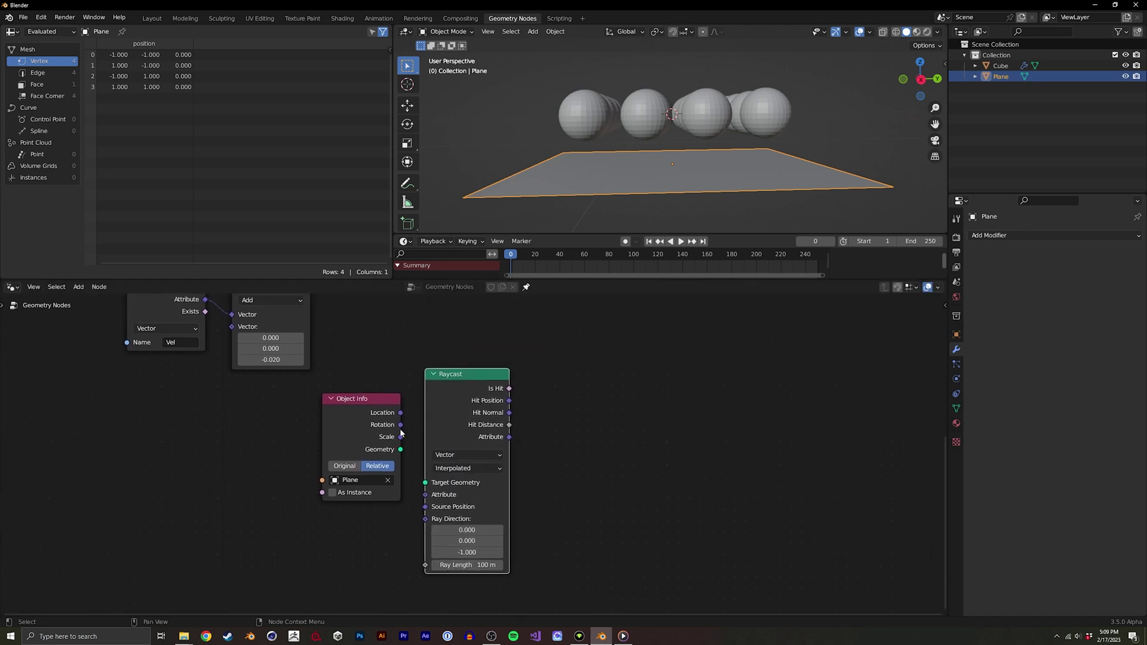
pyautogui.moveTo(400, 449); pyautogui.dragTo(425, 482)
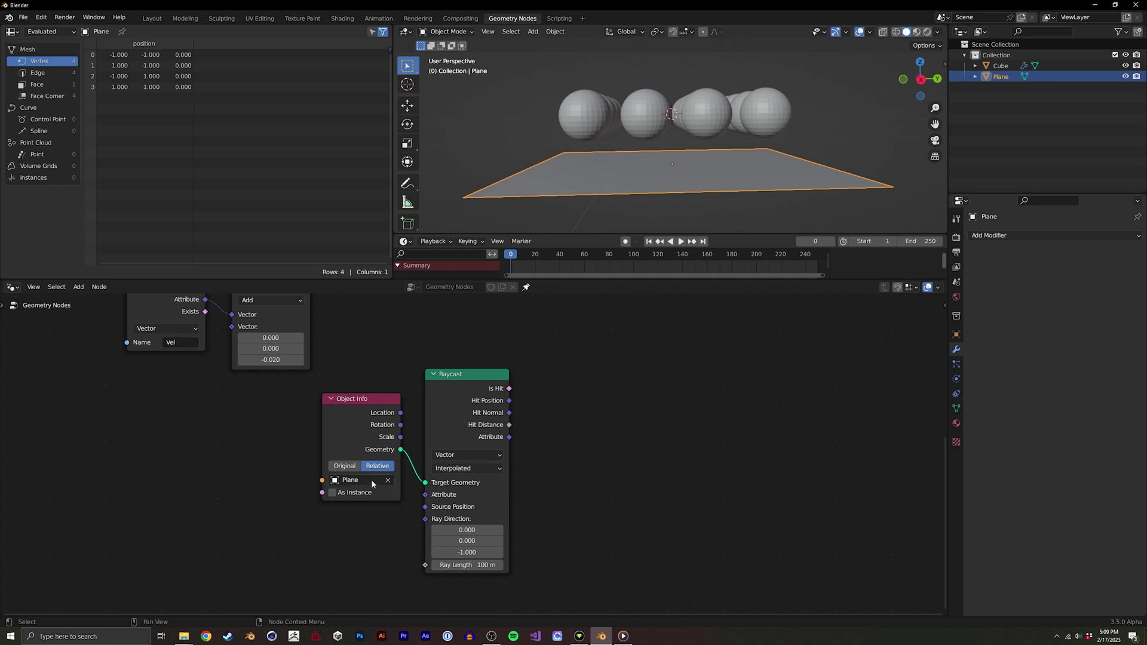
# - Rename Plane to Floor and Cube to geo-node in the Outliner
pyautogui.doubleClick(1001, 76)
pyautogui.write('Fl')
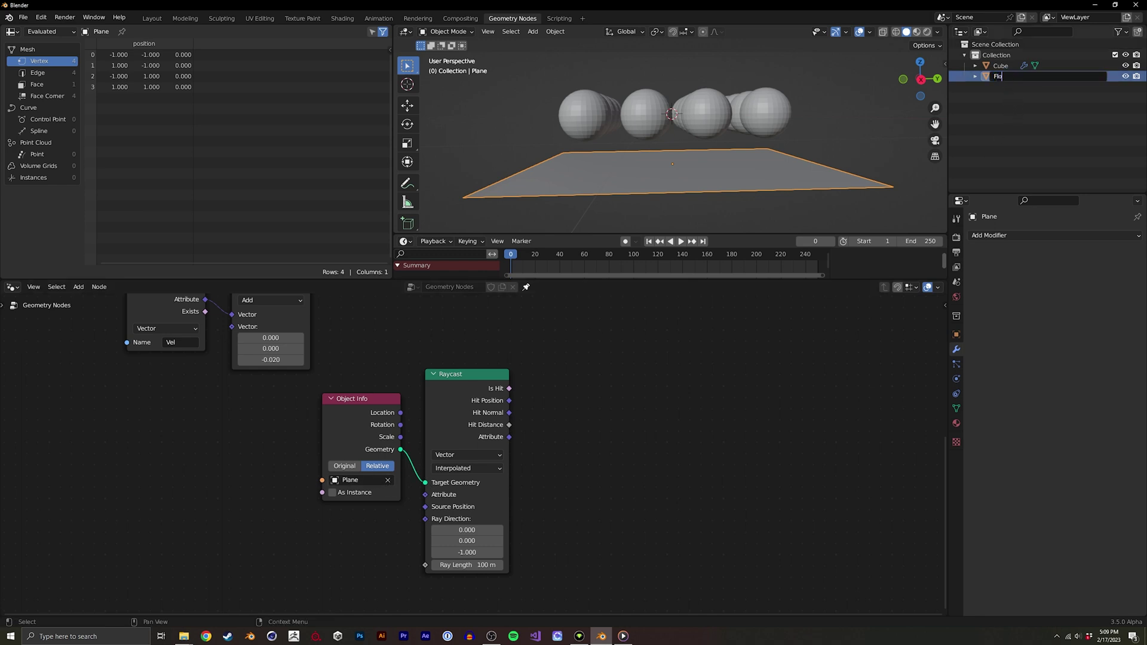
pyautogui.write('oor')
pyautogui.press('Return')
pyautogui.click(1001, 66)
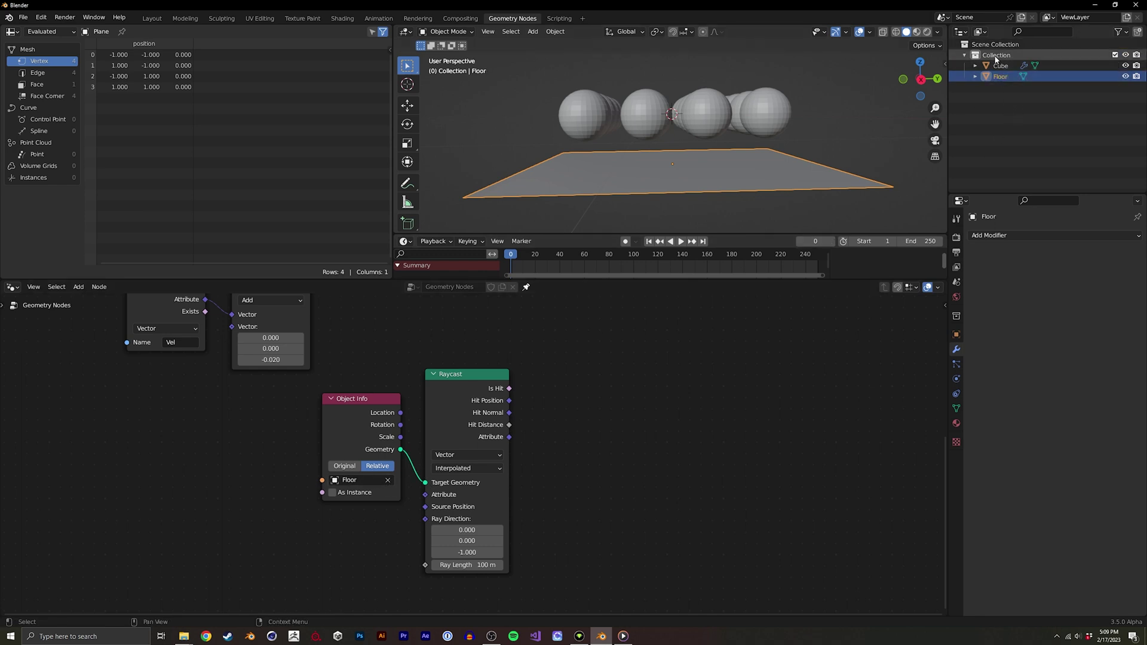
pyautogui.doubleClick(1001, 65)
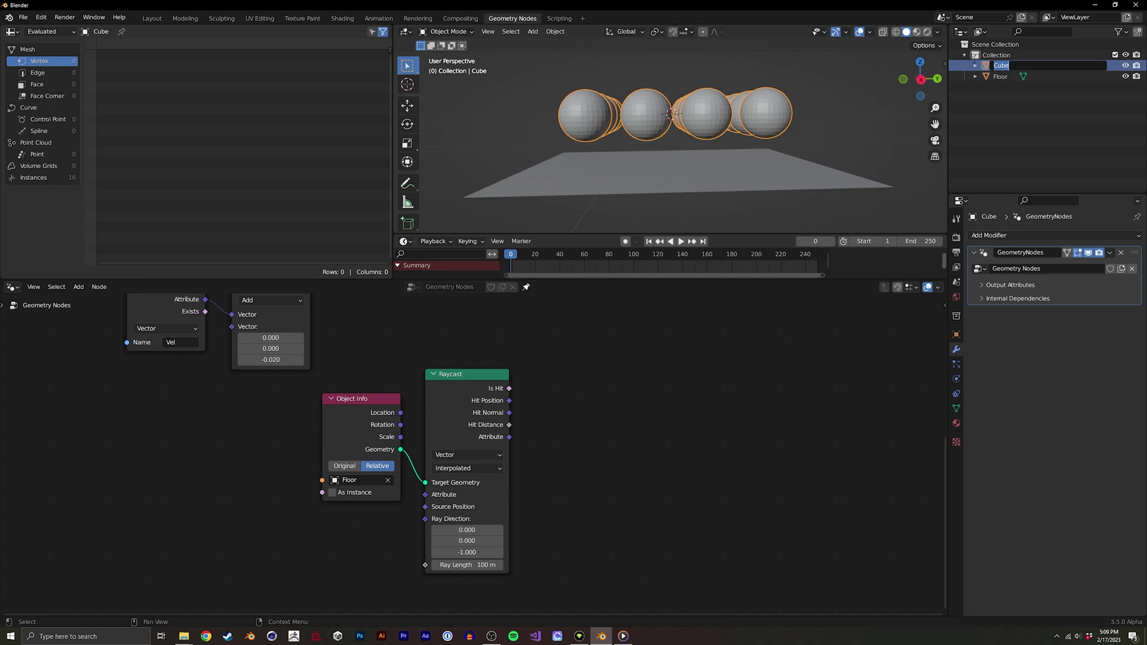
pyautogui.write('geo-nod')
pyautogui.press('Return')
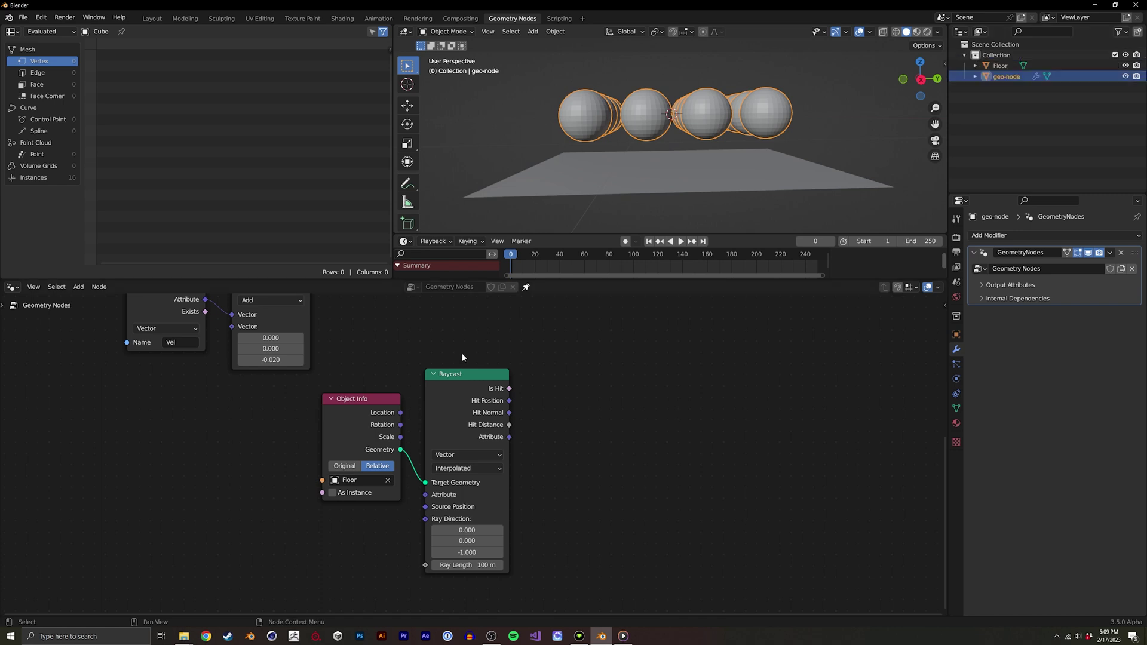
# - Nudge the Object Info node and bring the Raycast node into view
pyautogui.moveTo(569, 385); pyautogui.dragTo(547, 418, button='middle')
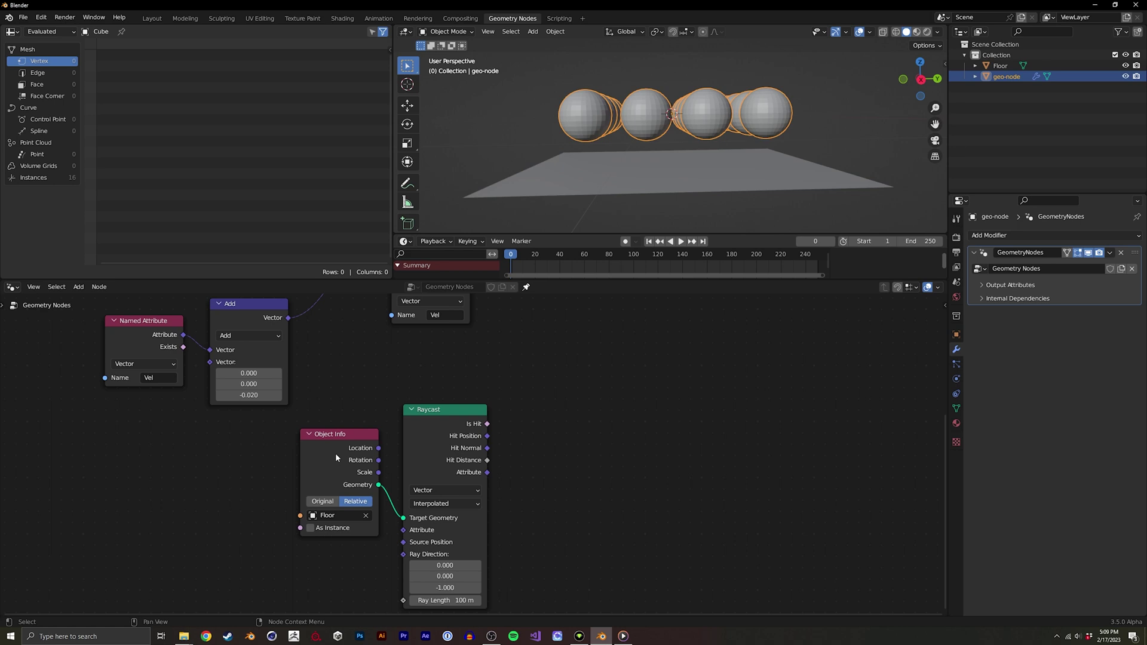
pyautogui.moveTo(336, 452); pyautogui.dragTo(322, 466)
pyautogui.moveTo(385, 502); pyautogui.dragTo(430, 441, button='middle')
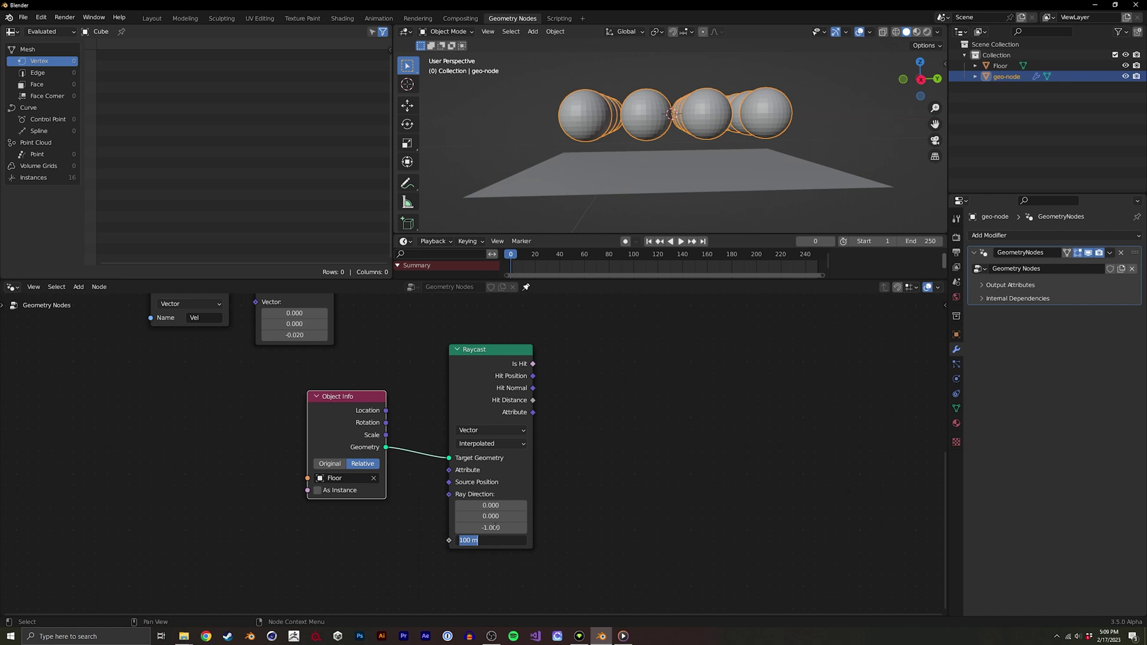
pyautogui.click(491, 541)
pyautogui.write('1')
# - Commit 1 m as the Raycast node's Ray Length
pyautogui.press('Return')
pyautogui.write('m')
pyautogui.moveTo(495, 540)
pyautogui.mouseDown(button='middle')
pyautogui.moveTo(487, 546)
pyautogui.moveTo(520, 590)
pyautogui.mouseUp(button='middle')
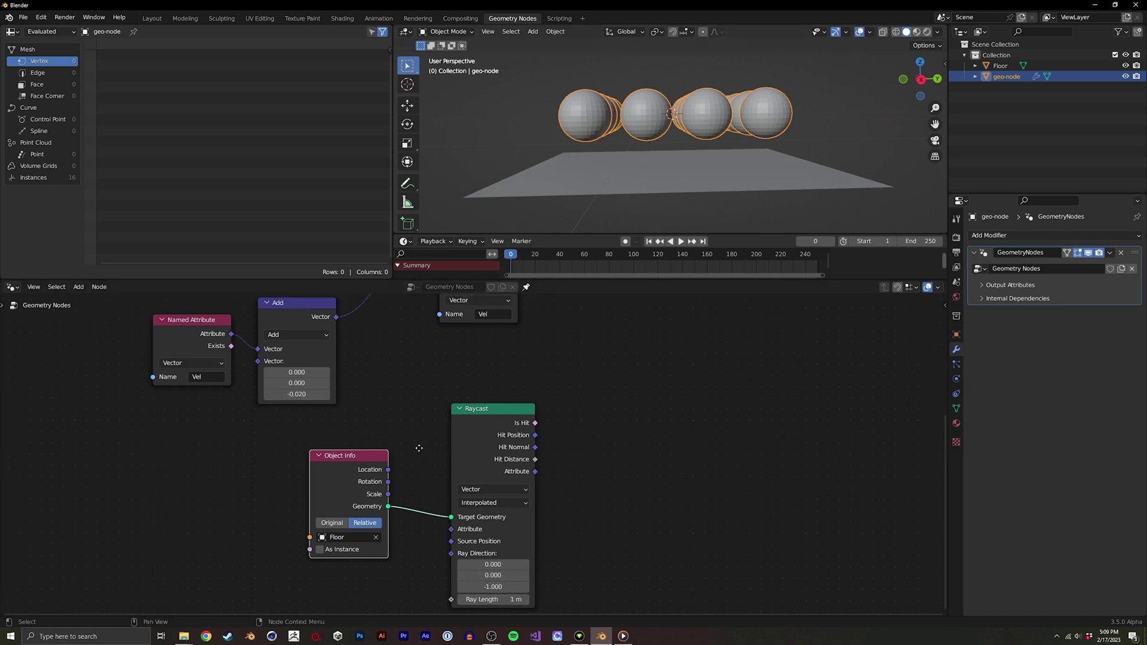
pyautogui.moveTo(499, 425)
pyautogui.mouseDown(button='middle')
pyautogui.moveTo(427, 469)
pyautogui.moveTo(393, 446)
pyautogui.mouseUp(button='middle')
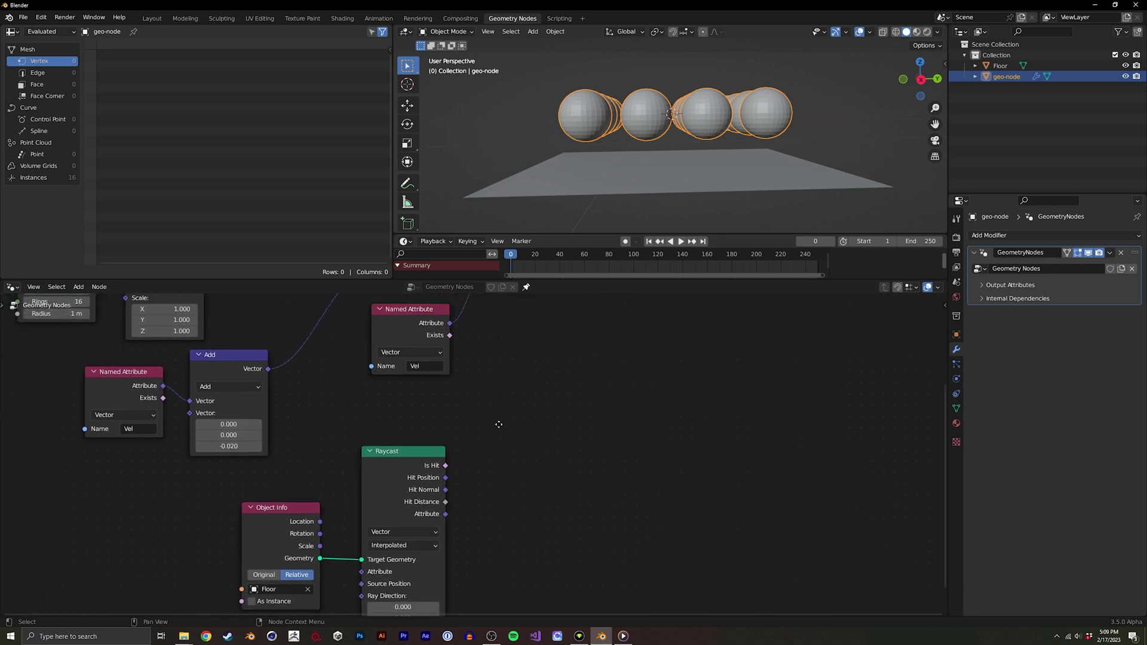
# - Add a Vector Switch node beside the Raycast, driven by its Is Hit output
pyautogui.moveTo(534, 420); pyautogui.dragTo(509, 479, button='middle')
pyautogui.hotkey('shift', 'a')
pyautogui.write('sw')
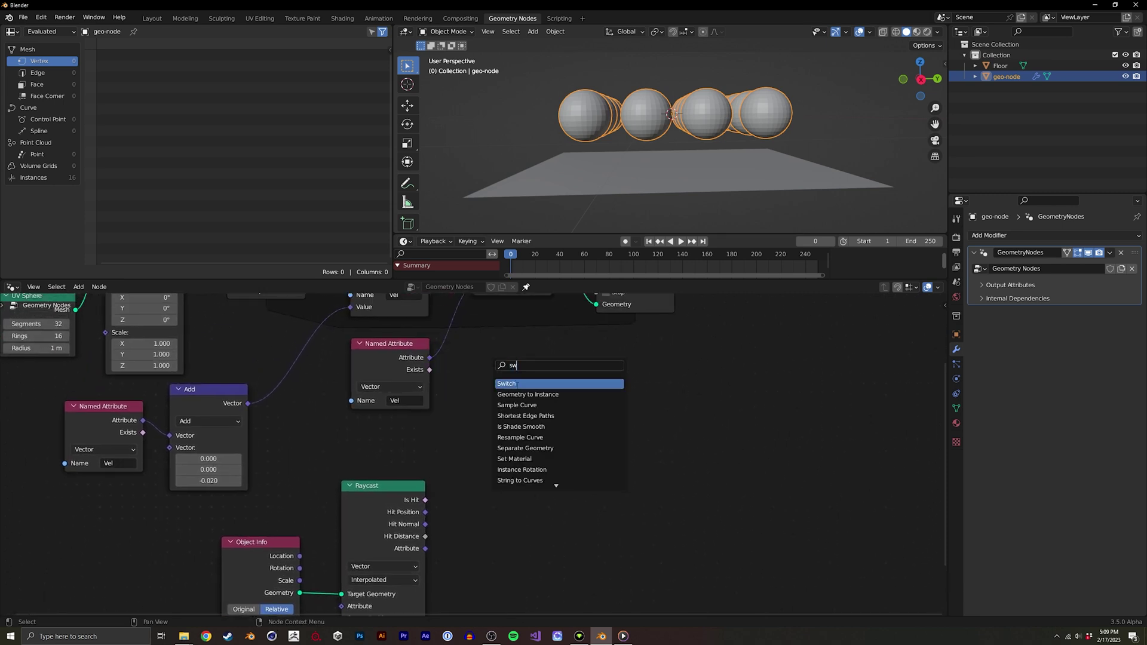
pyautogui.press('Return')
pyautogui.click(502, 421)
pyautogui.moveTo(433, 504); pyautogui.dragTo(451, 472, button='middle')
pyautogui.moveTo(442, 469); pyautogui.dragTo(491, 450)
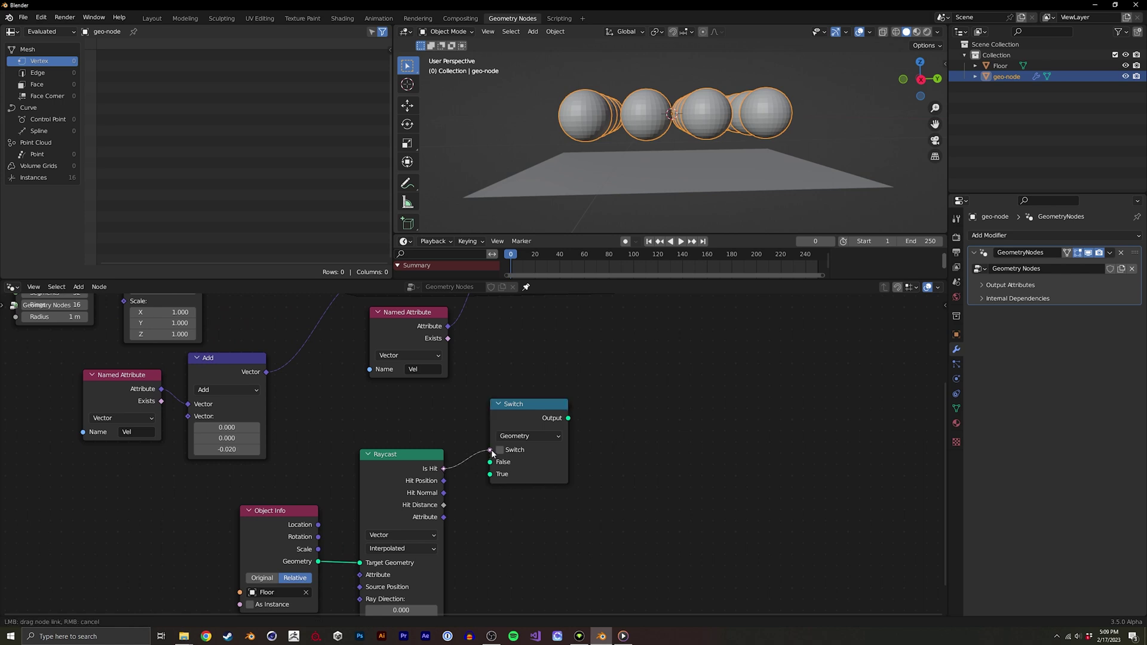
pyautogui.scroll(2, 522, 415)
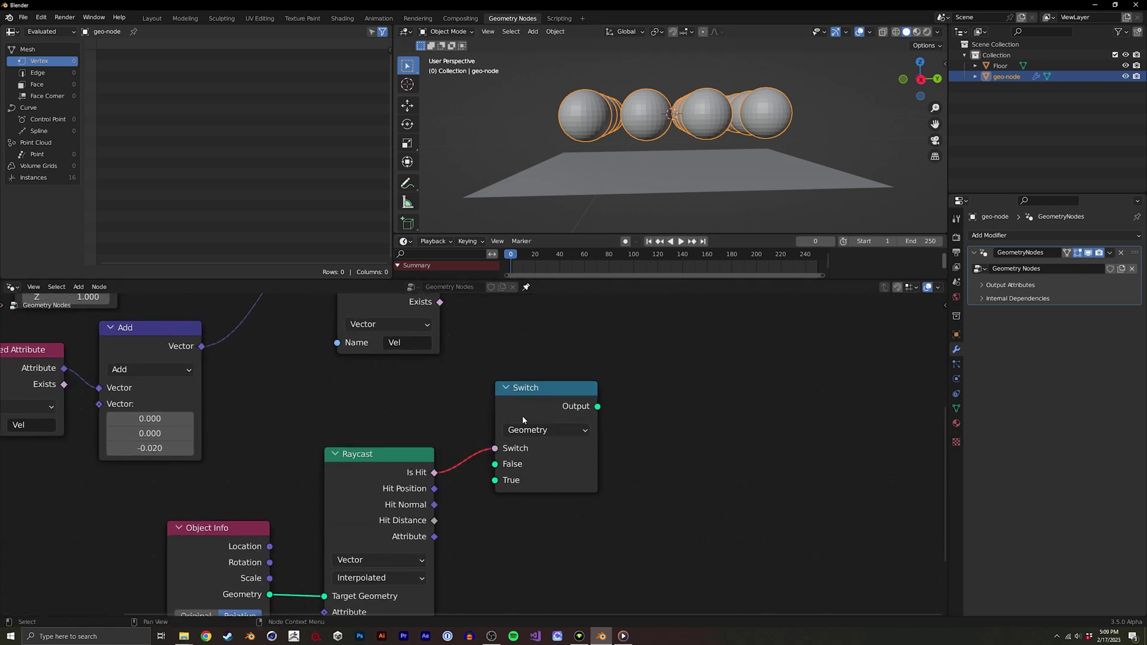
pyautogui.click(541, 432)
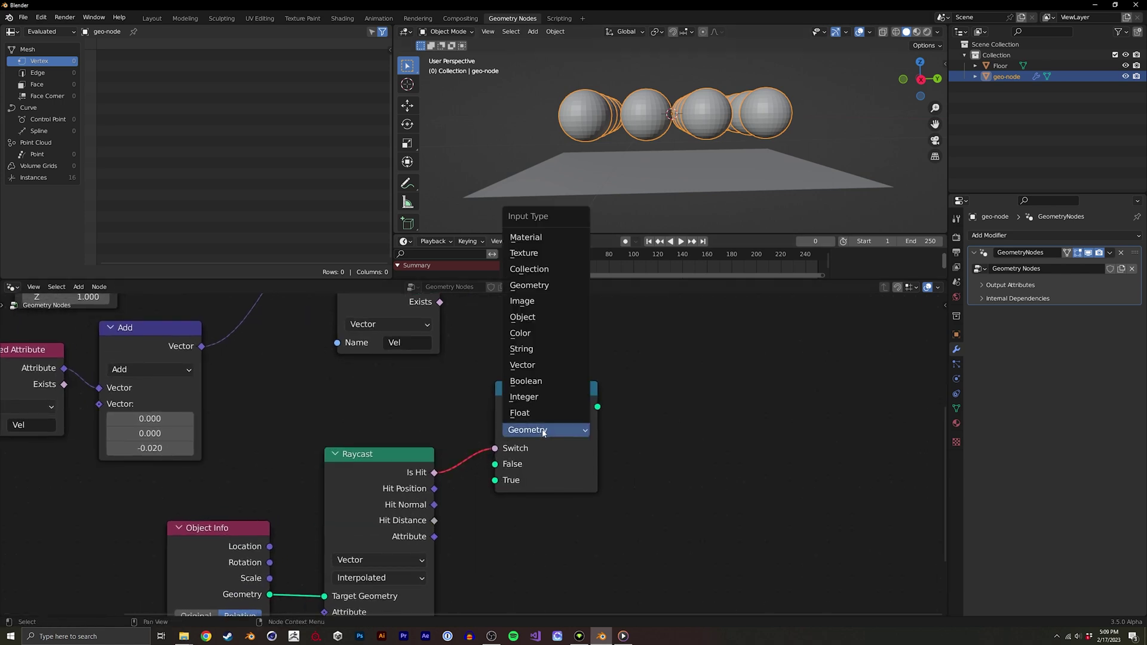
pyautogui.click(523, 365)
pyautogui.moveTo(436, 473); pyautogui.dragTo(495, 447)
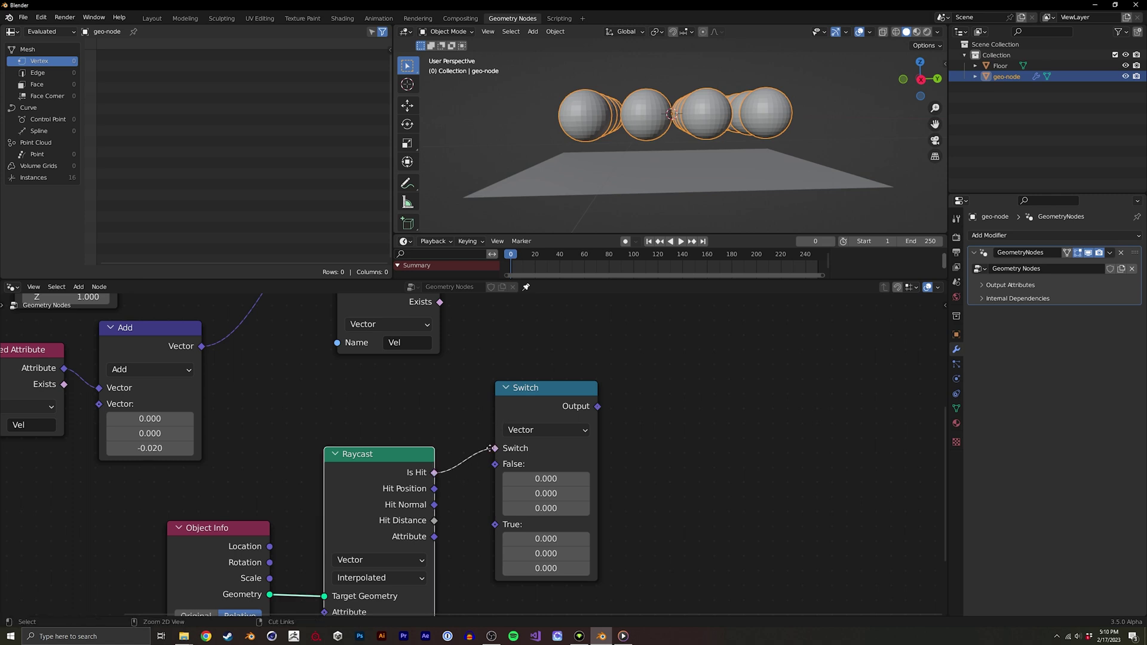
pyautogui.scroll(-2, 523, 416)
# - Reposition the Switch and feed the Vel Add result into its False input
pyautogui.moveTo(547, 388); pyautogui.dragTo(541, 387)
pyautogui.click(541, 387)
pyautogui.moveTo(309, 356); pyautogui.dragTo(318, 365, button='middle')
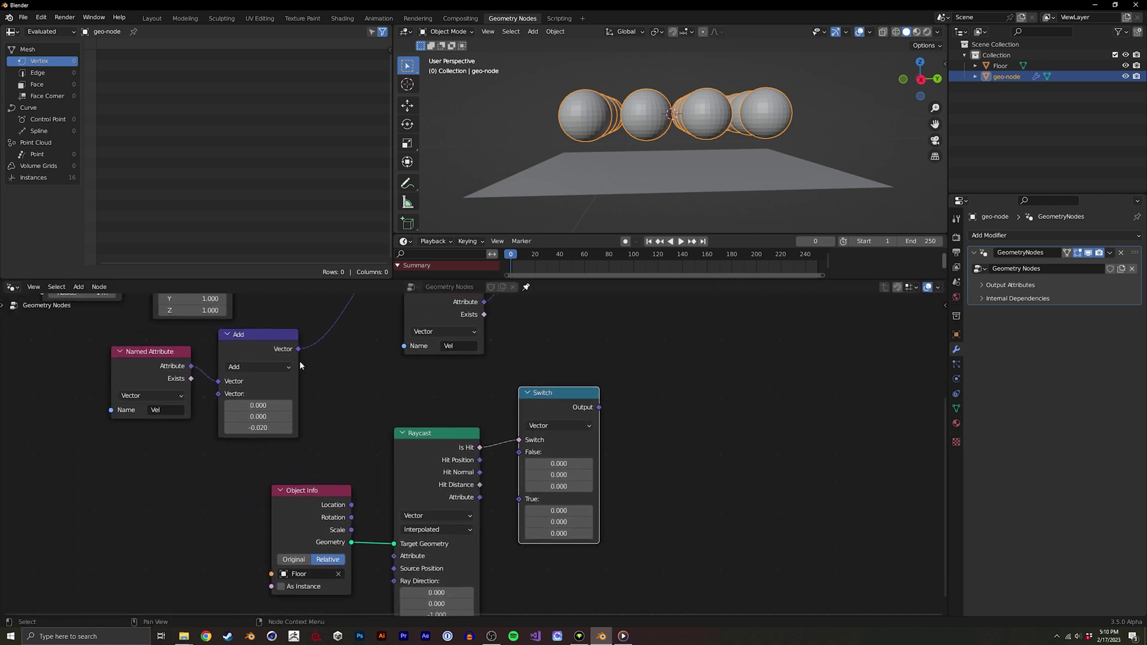
pyautogui.moveTo(298, 352); pyautogui.dragTo(511, 441)
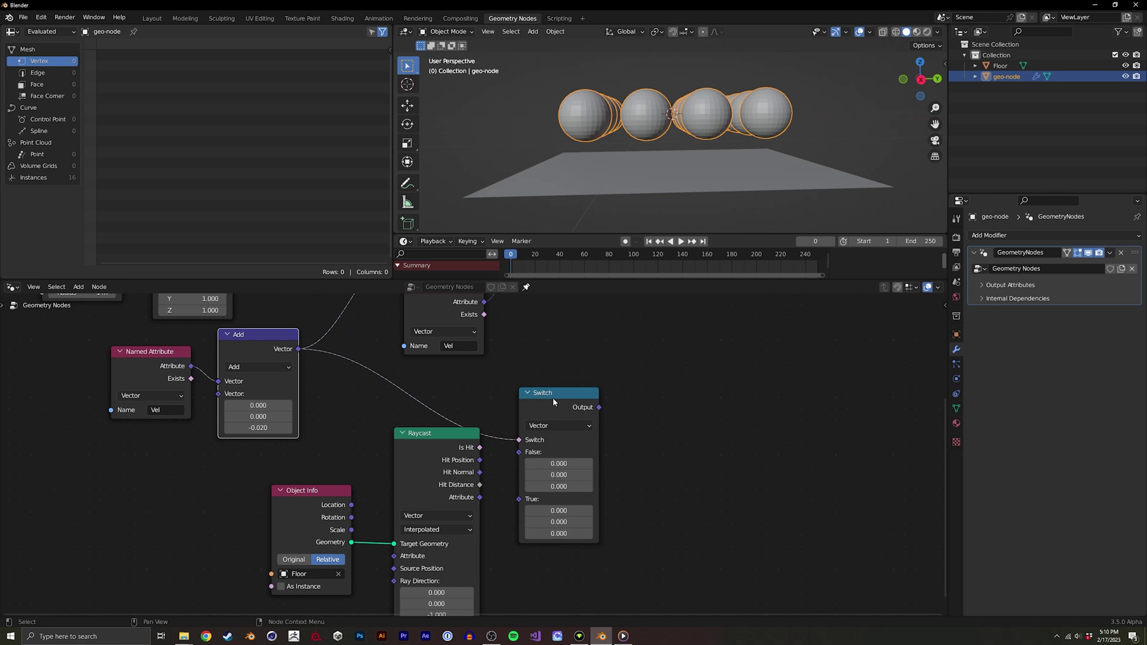
pyautogui.moveTo(448, 435); pyautogui.dragTo(469, 421, button='middle')
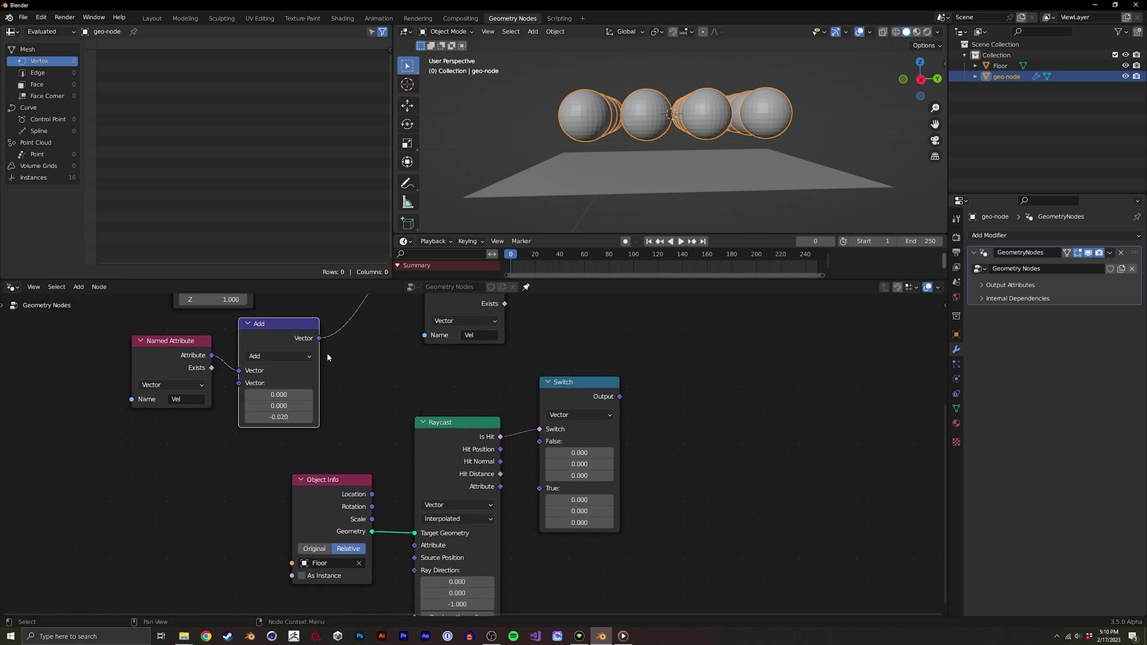
pyautogui.moveTo(318, 337); pyautogui.dragTo(380, 357)
pyautogui.moveTo(533, 446); pyautogui.dragTo(538, 442)
pyautogui.moveTo(540, 388); pyautogui.dragTo(519, 433, button='middle')
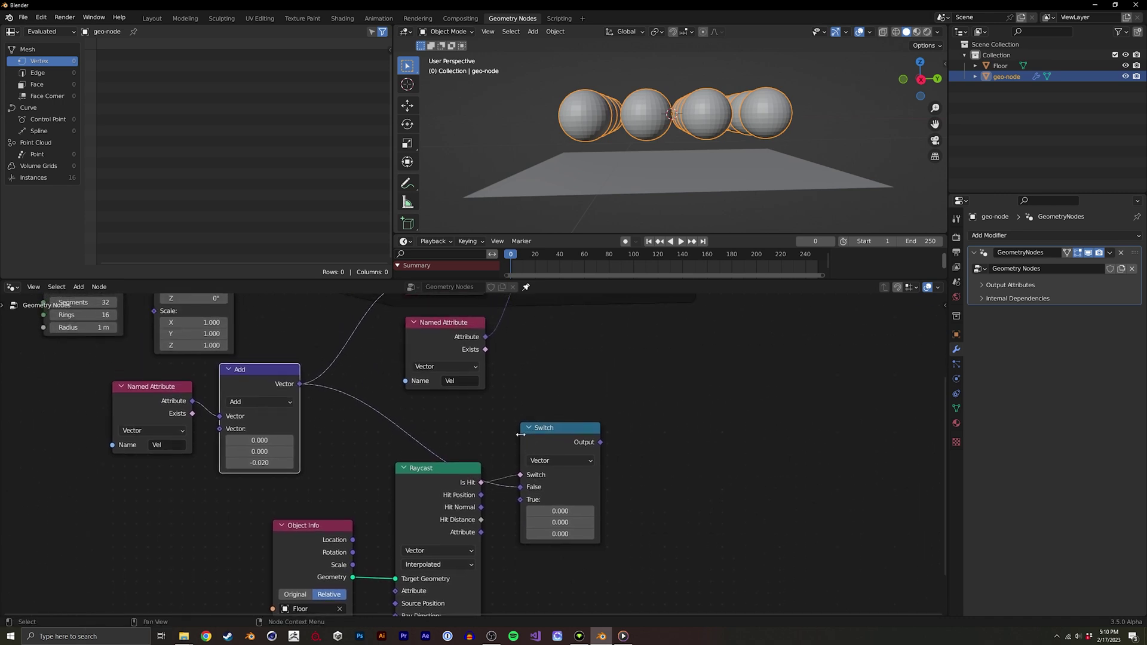
pyautogui.scroll(-2, 269, 448)
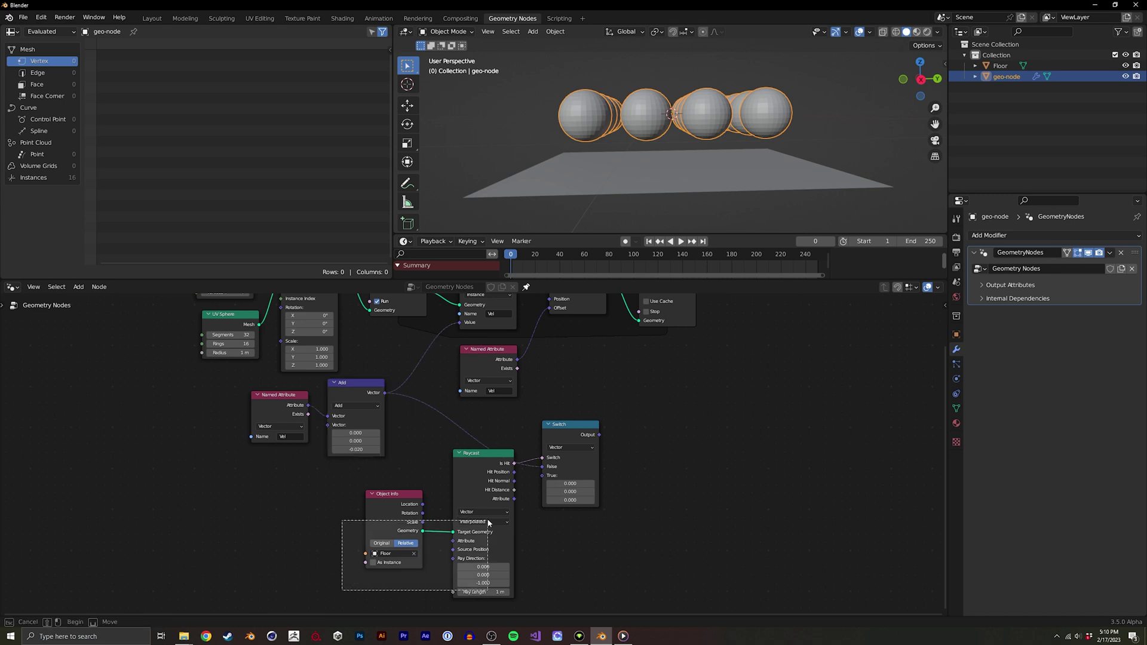
# - Move the Raycast and velocity nodes left and drop the Switch onto the stored Vel link
pyautogui.moveTo(394, 537); pyautogui.dragTo(315, 547)
pyautogui.click(316, 546)
pyautogui.moveTo(359, 467); pyautogui.dragTo(437, 428, button='middle')
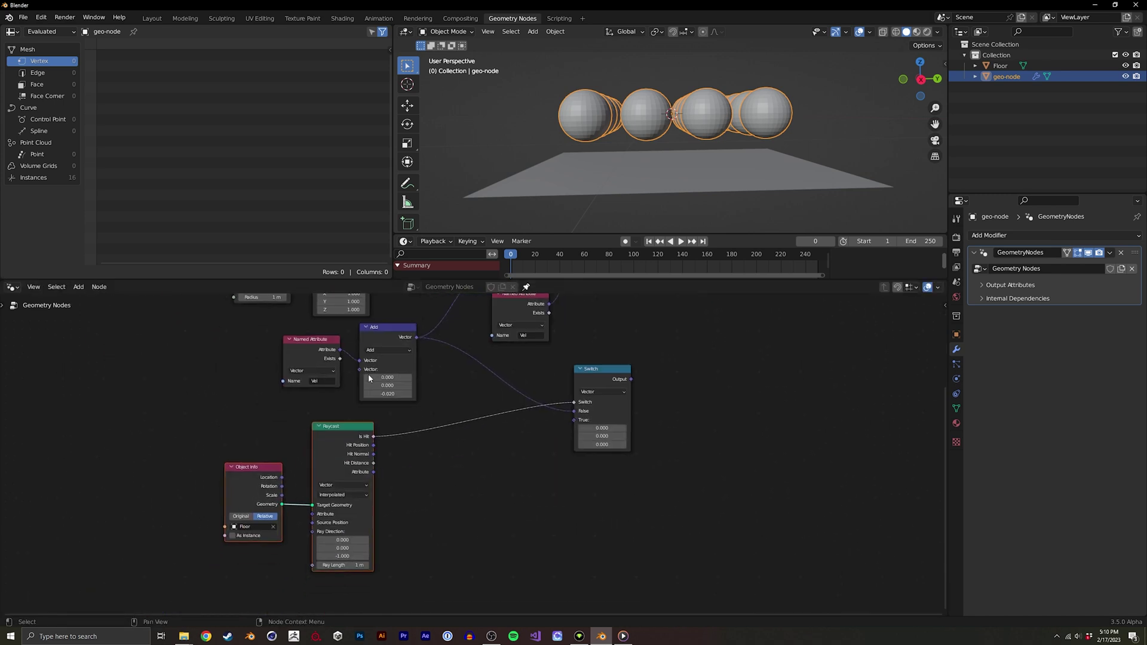
pyautogui.moveTo(190, 549)
pyautogui.mouseDown()
pyautogui.moveTo(404, 380)
pyautogui.moveTo(385, 394)
pyautogui.mouseUp()
pyautogui.moveTo(341, 448); pyautogui.dragTo(256, 469)
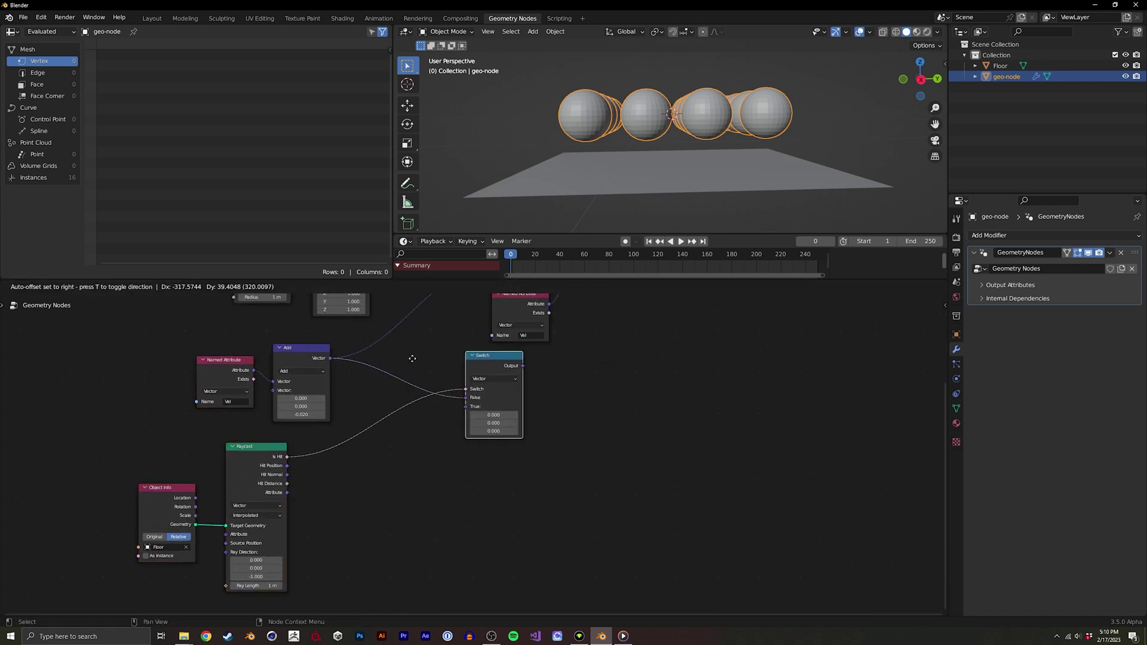
pyautogui.moveTo(600, 371); pyautogui.dragTo(445, 340)
pyautogui.scroll(2, 368, 341)
# - Move the Add and Named Attribute nodes up-left and select the Vel Named Attribute
pyautogui.moveTo(369, 341); pyautogui.dragTo(430, 448, button='middle')
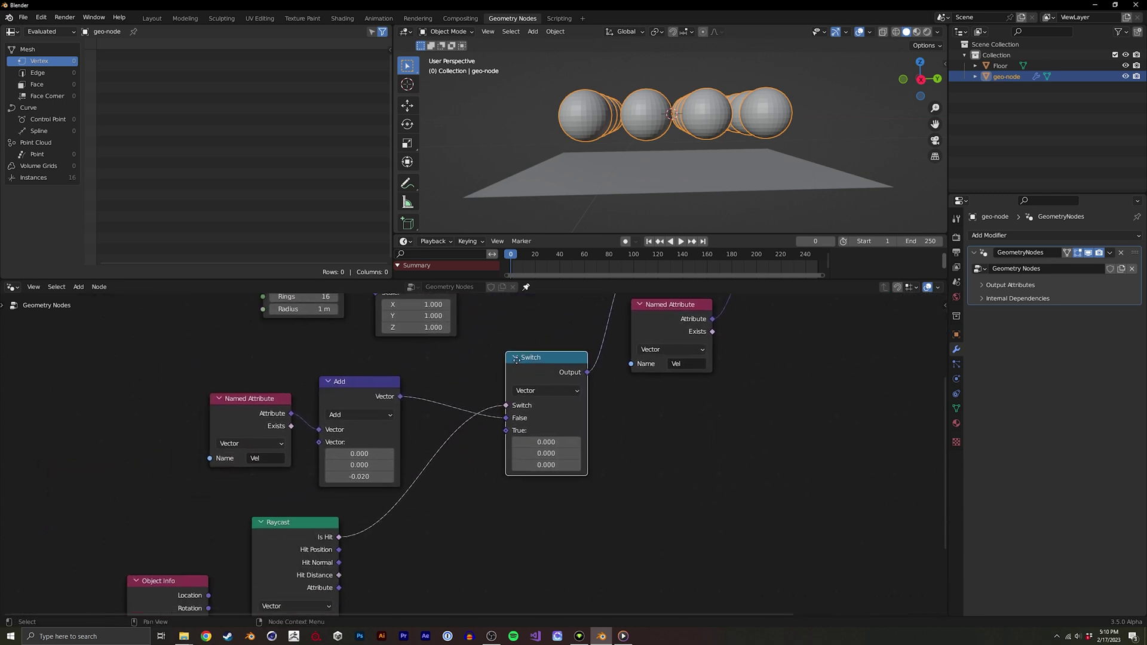
pyautogui.moveTo(450, 490); pyautogui.dragTo(507, 372, button='middle')
pyautogui.moveTo(394, 404); pyautogui.dragTo(332, 381)
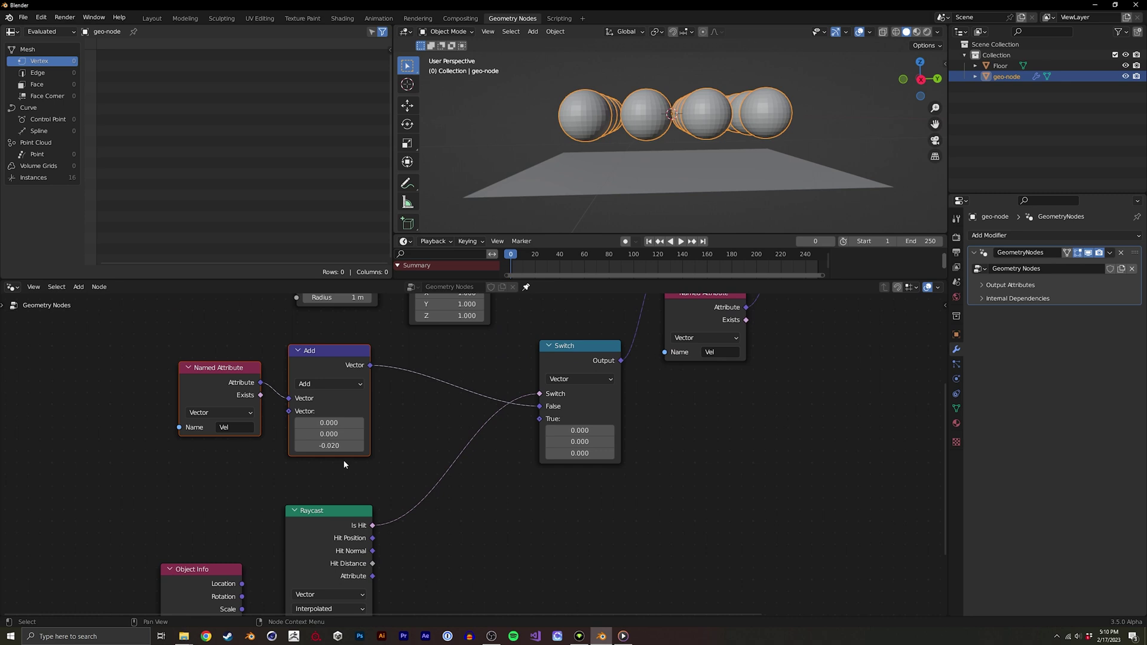
pyautogui.moveTo(344, 460); pyautogui.dragTo(330, 452, button='middle')
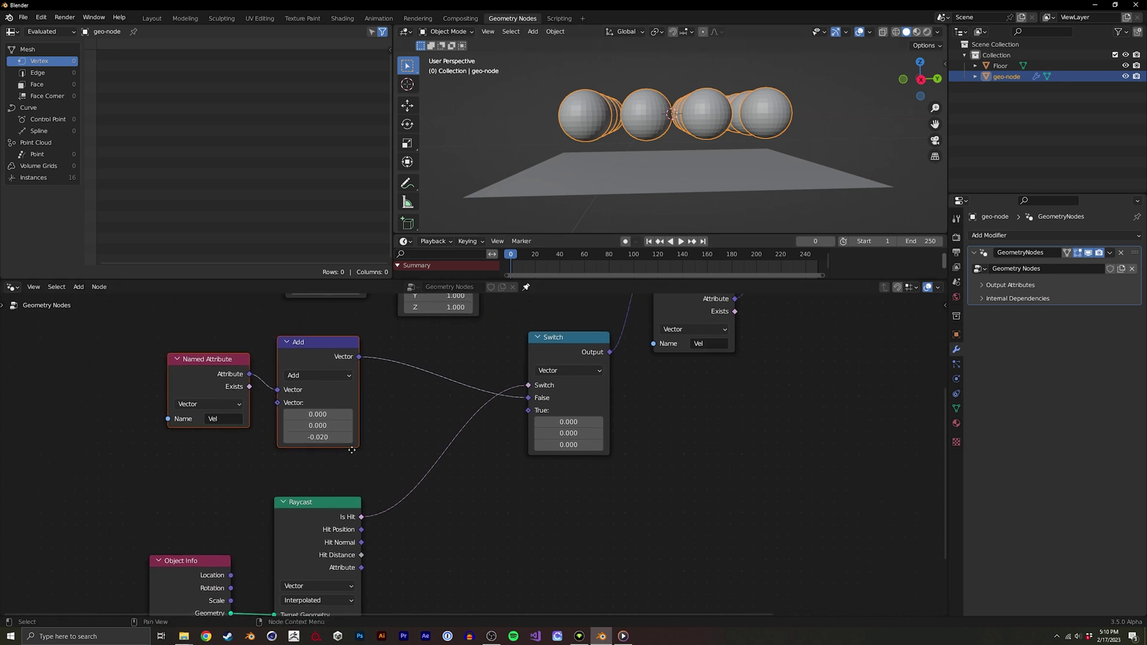
pyautogui.moveTo(395, 420)
pyautogui.mouseDown(button='middle')
pyautogui.moveTo(377, 388)
pyautogui.moveTo(324, 389)
pyautogui.mouseUp(button='middle')
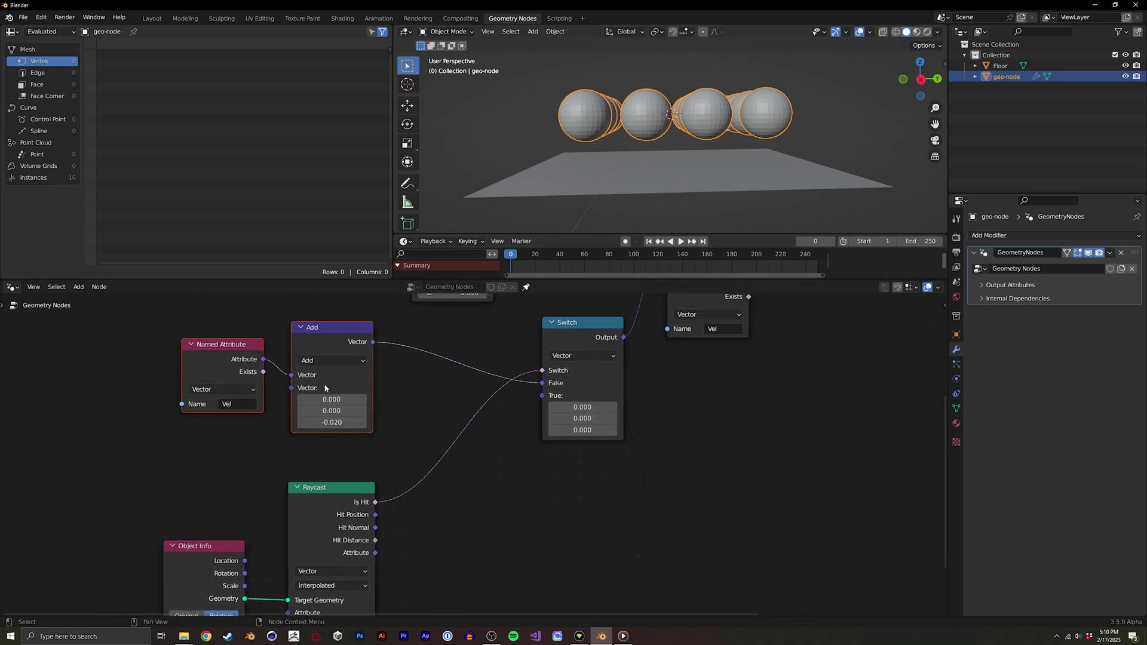
pyautogui.click(234, 358)
pyautogui.moveTo(240, 360)
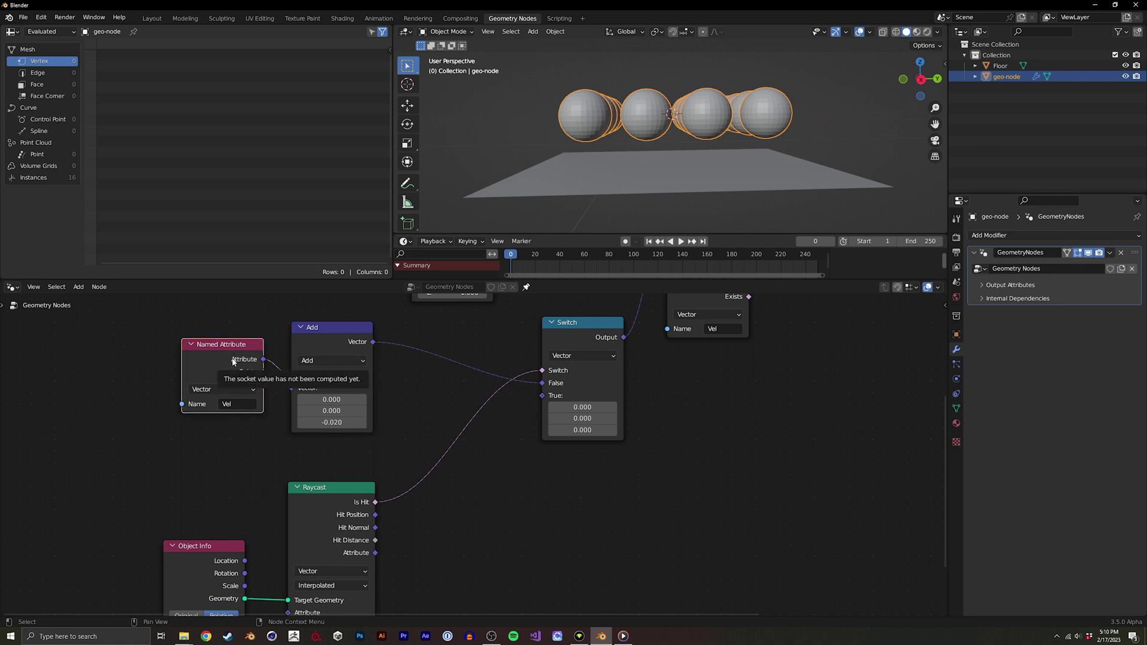
# - Duplicate the Add node as a Multiply node and feed the Vel attribute into it
pyautogui.click(314, 333)
pyautogui.hotkey('shift', 'd')
pyautogui.click(499, 466)
pyautogui.click(499, 495)
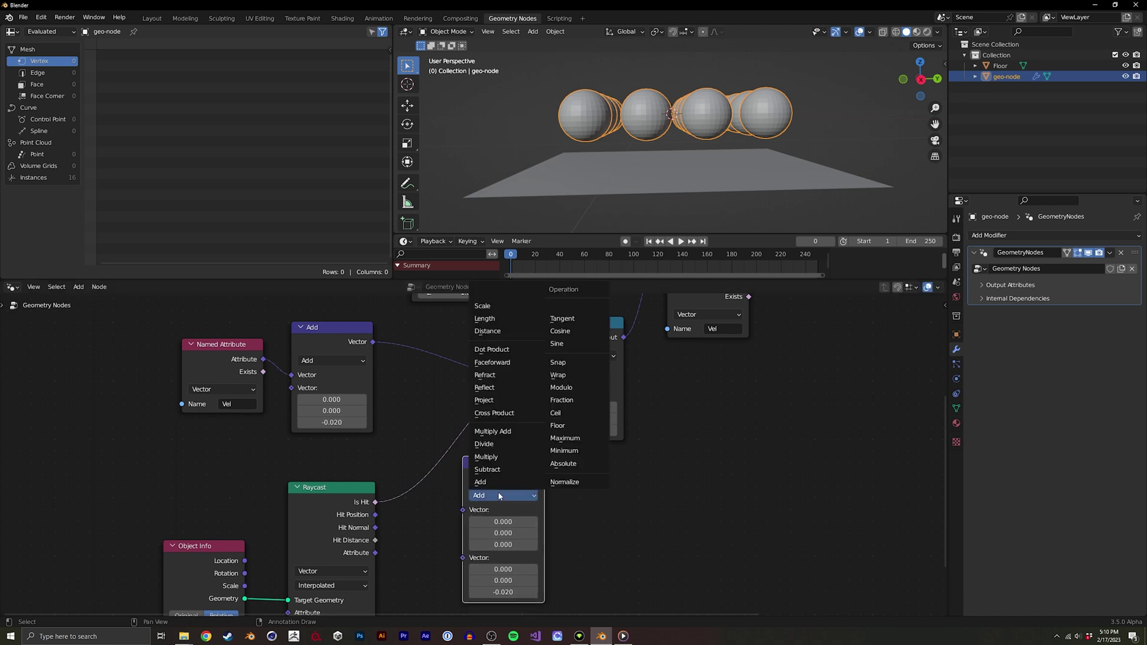
pyautogui.click(486, 456)
pyautogui.moveTo(264, 372); pyautogui.dragTo(301, 408)
pyautogui.moveTo(453, 516); pyautogui.dragTo(463, 509)
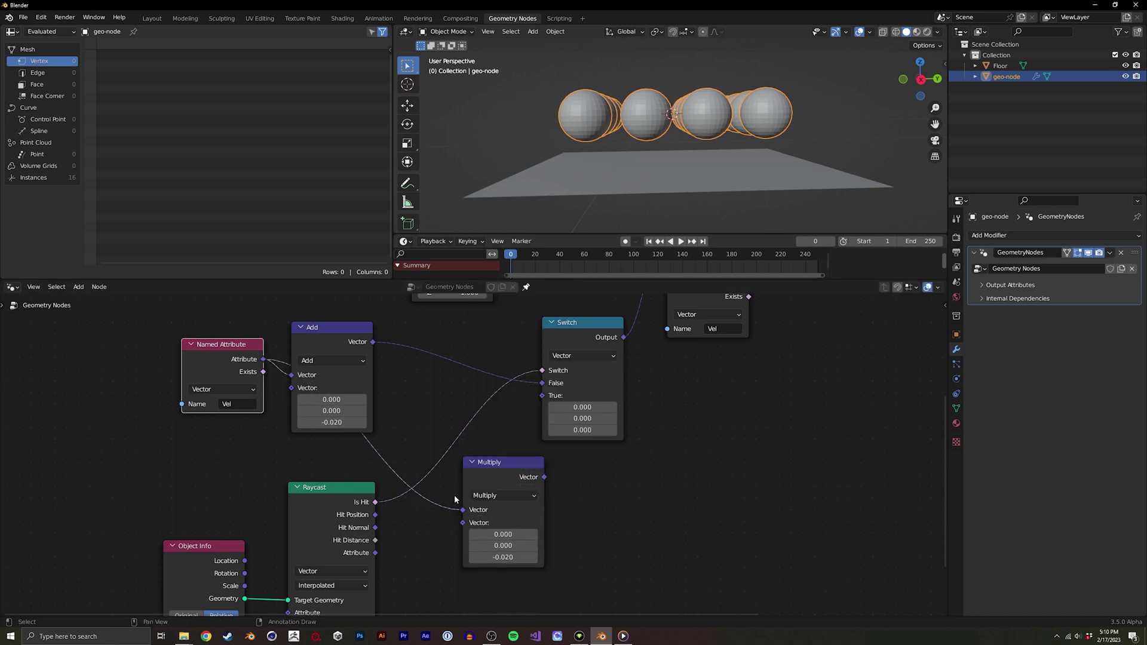
# - Move Multiply clear of Add, set it to (-1, -1, -1), and link it to Switch True
pyautogui.moveTo(484, 461); pyautogui.dragTo(349, 405)
pyautogui.moveTo(359, 502); pyautogui.dragTo(386, 422, button='middle')
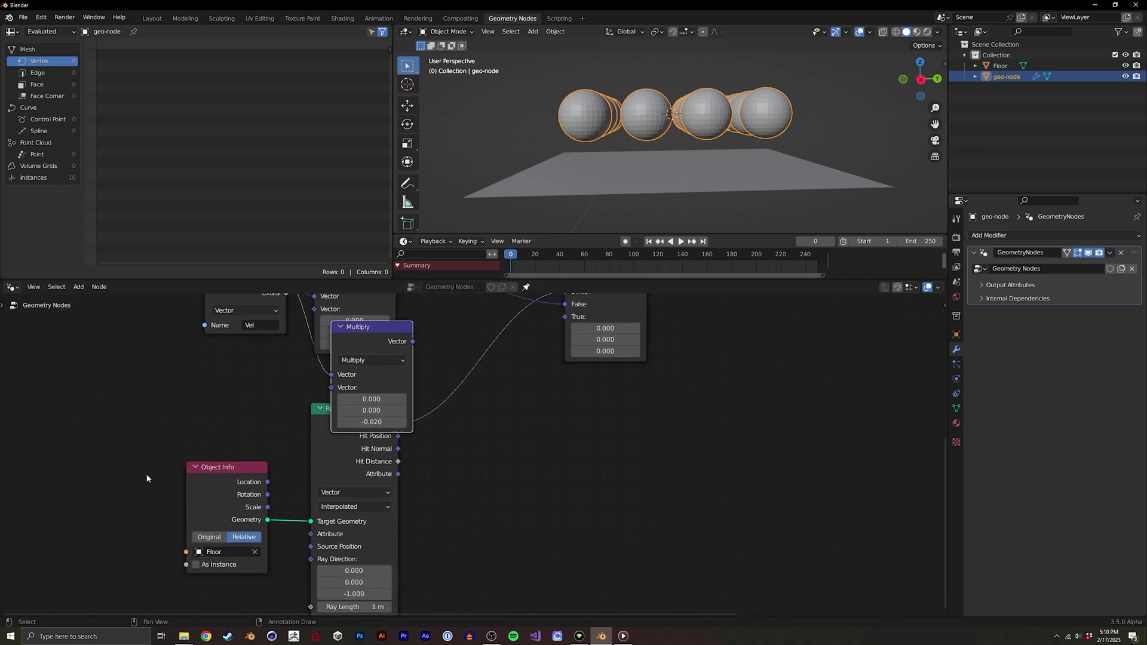
pyautogui.moveTo(360, 509); pyautogui.dragTo(386, 480, button='middle')
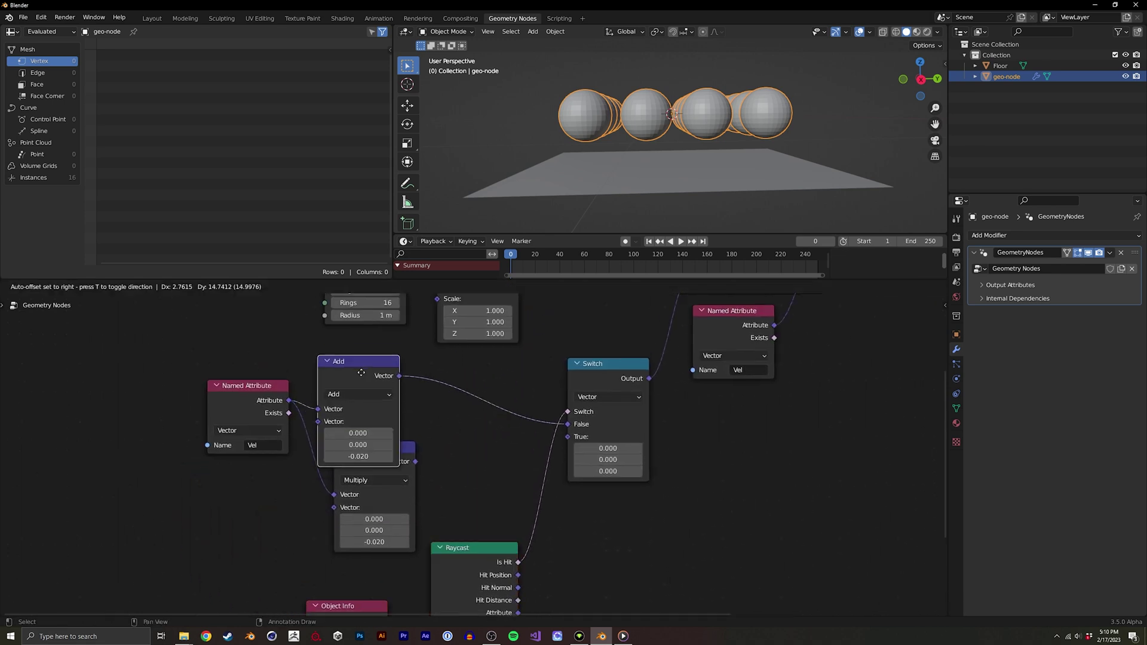
pyautogui.moveTo(388, 452); pyautogui.dragTo(366, 468)
pyautogui.moveTo(366, 469); pyautogui.dragTo(352, 452, button='middle')
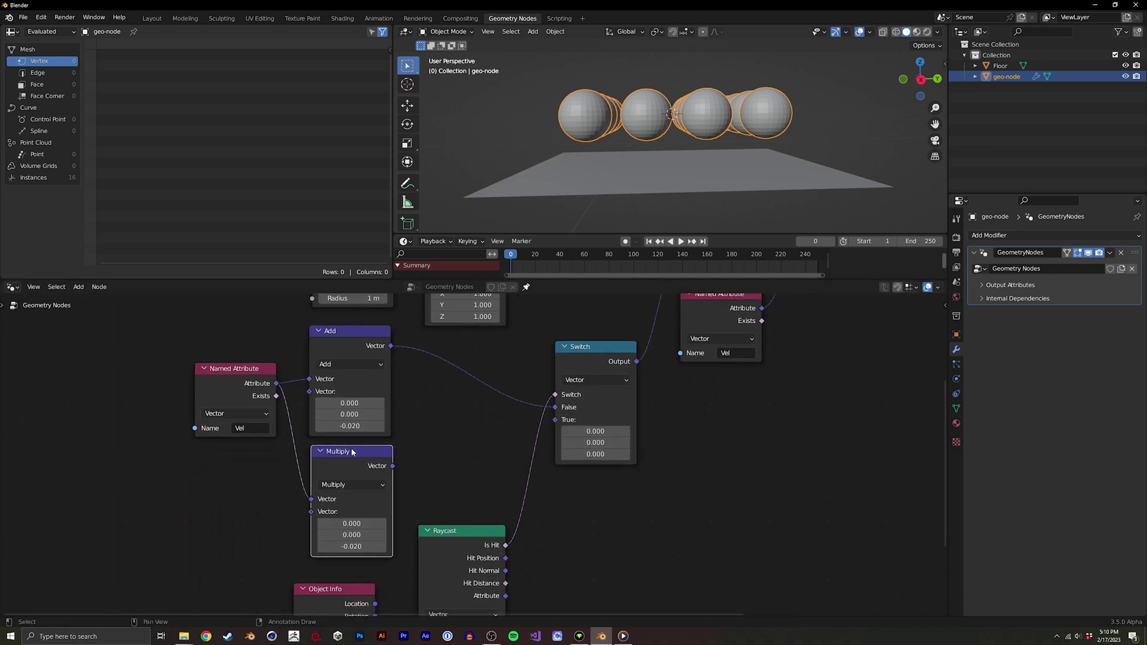
pyautogui.write('-1')
pyautogui.press('Return')
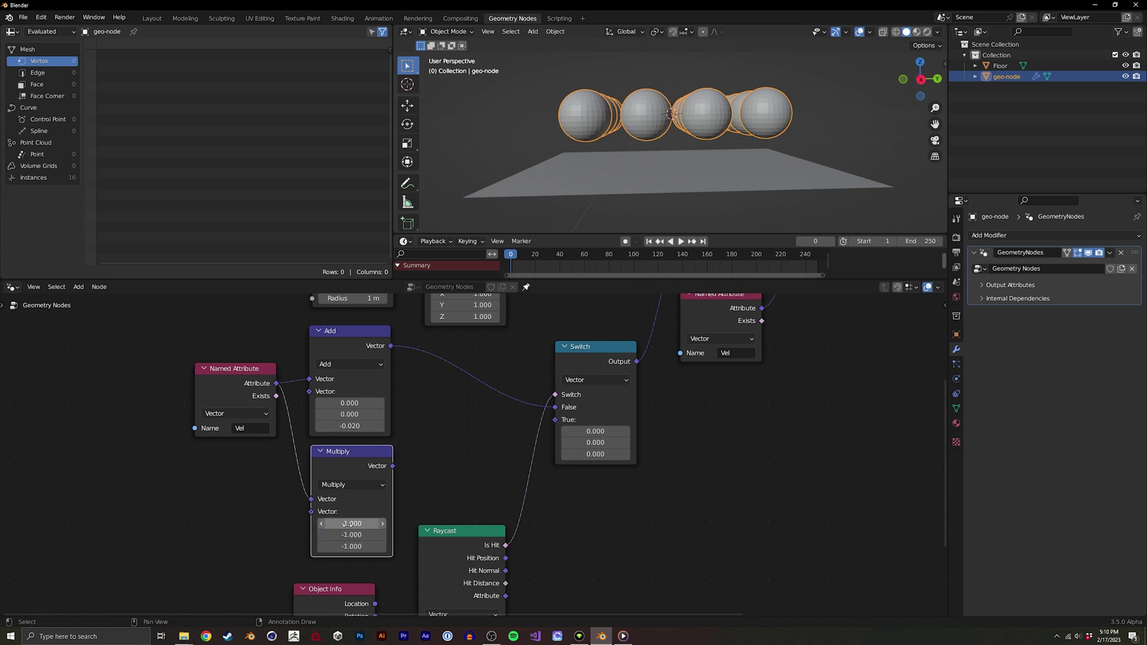
pyautogui.moveTo(556, 424); pyautogui.dragTo(554, 421)
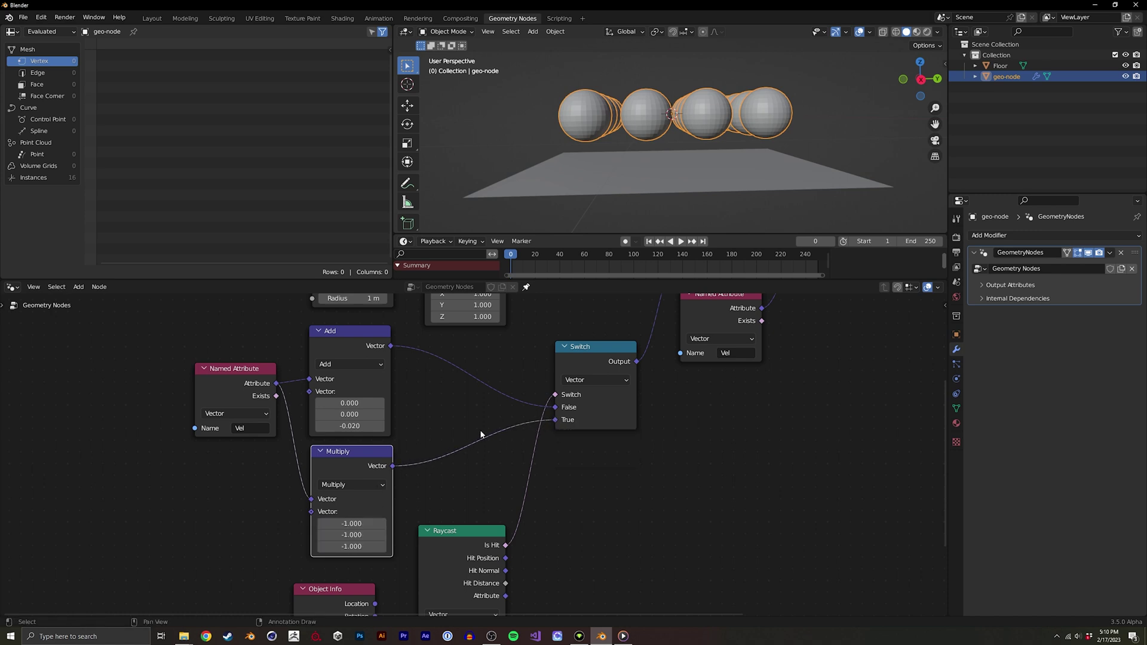
pyautogui.click(350, 394)
pyautogui.moveTo(534, 353); pyautogui.dragTo(392, 427, button='middle')
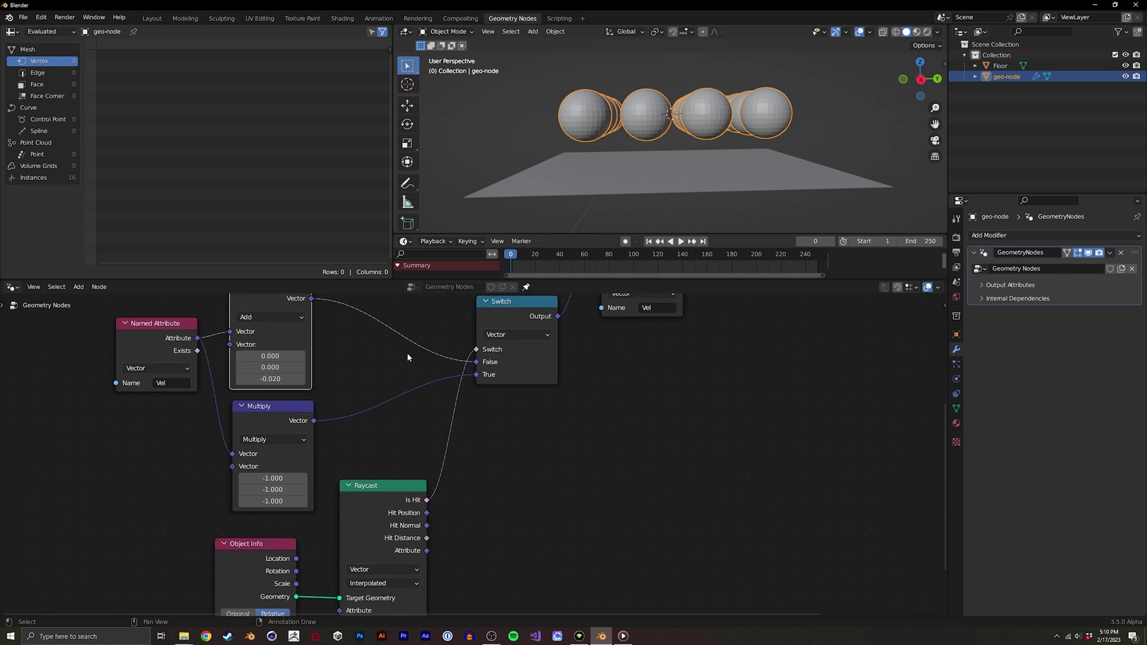
pyautogui.scroll(-3, 393, 428)
# - Play the simulation to frame 227, then zoom onto the Add and Multiply nodes
pyautogui.moveTo(367, 474); pyautogui.dragTo(349, 418, button='middle')
pyautogui.scroll(-2, 349, 419)
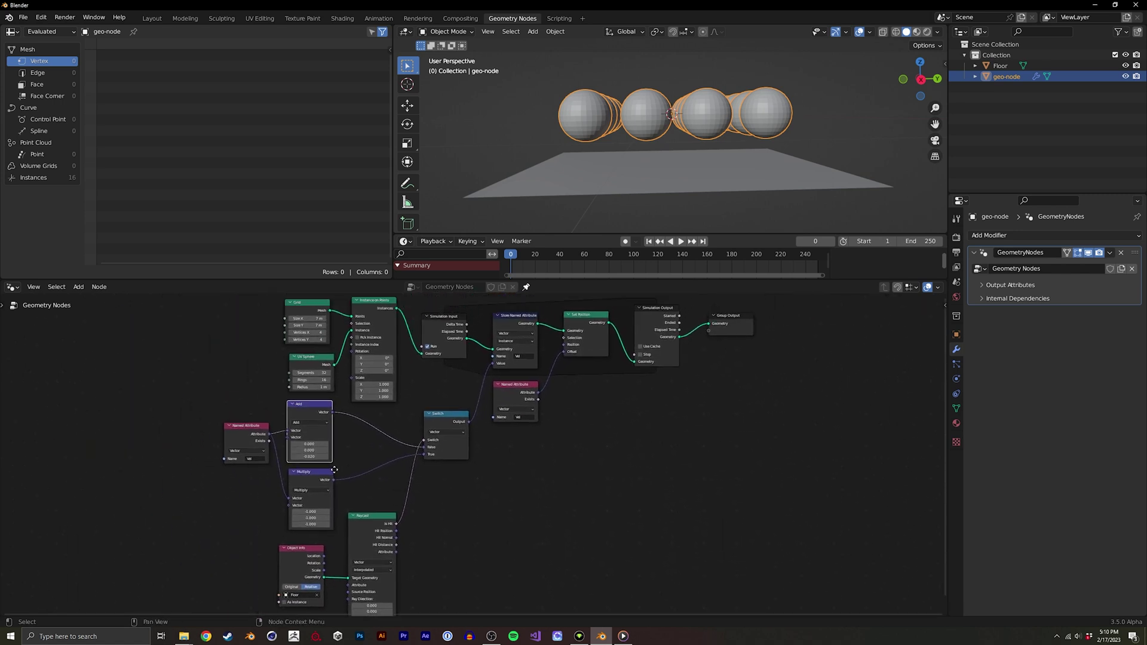
pyautogui.press('space')
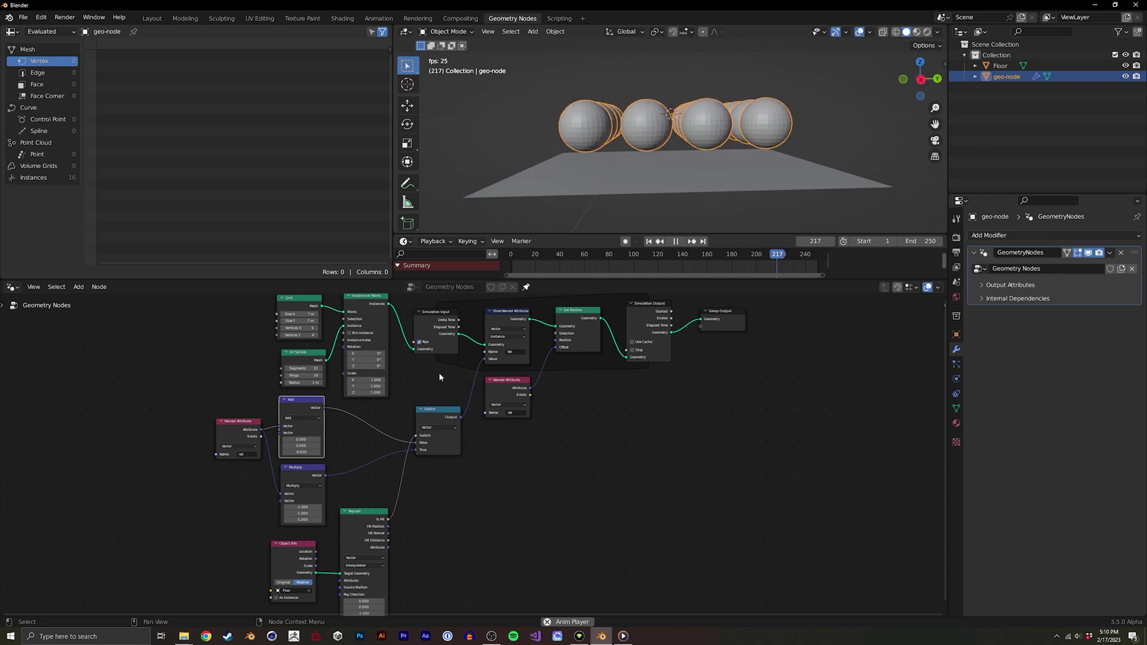
pyautogui.keyDown('ctrl'); pyautogui.moveTo(401, 399); pyautogui.dragTo(413, 440, button='middle'); pyautogui.keyUp('ctrl')
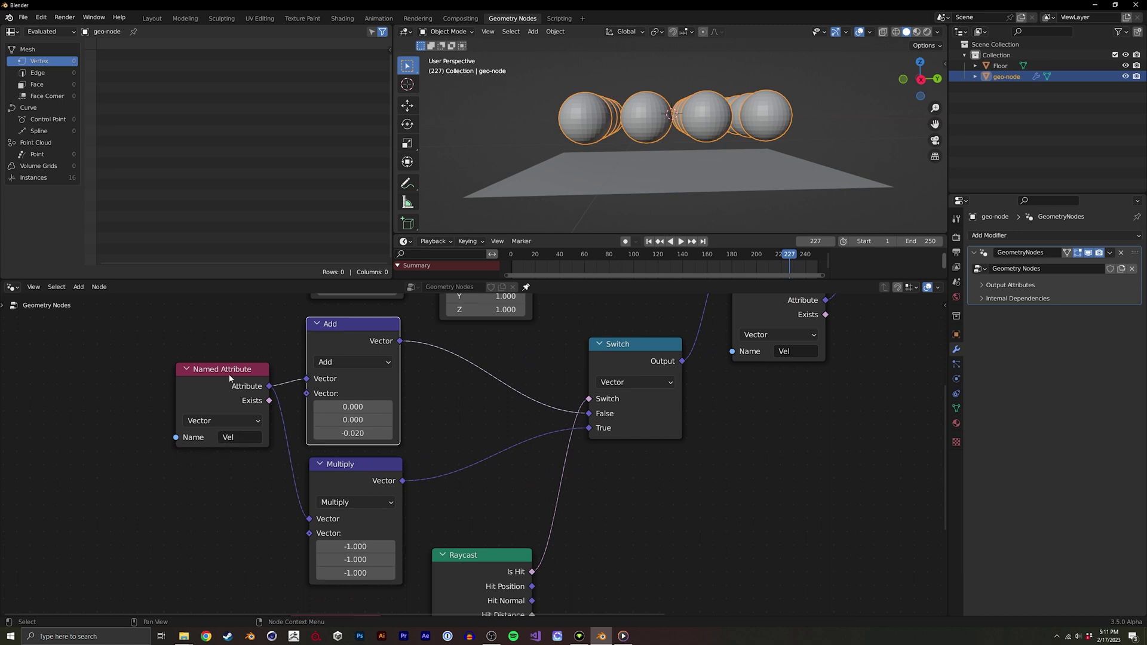
# - Nudge the Vel Named Attribute node down-left, then pan to the Raycast and upper nodes
pyautogui.moveTo(230, 372); pyautogui.dragTo(231, 391)
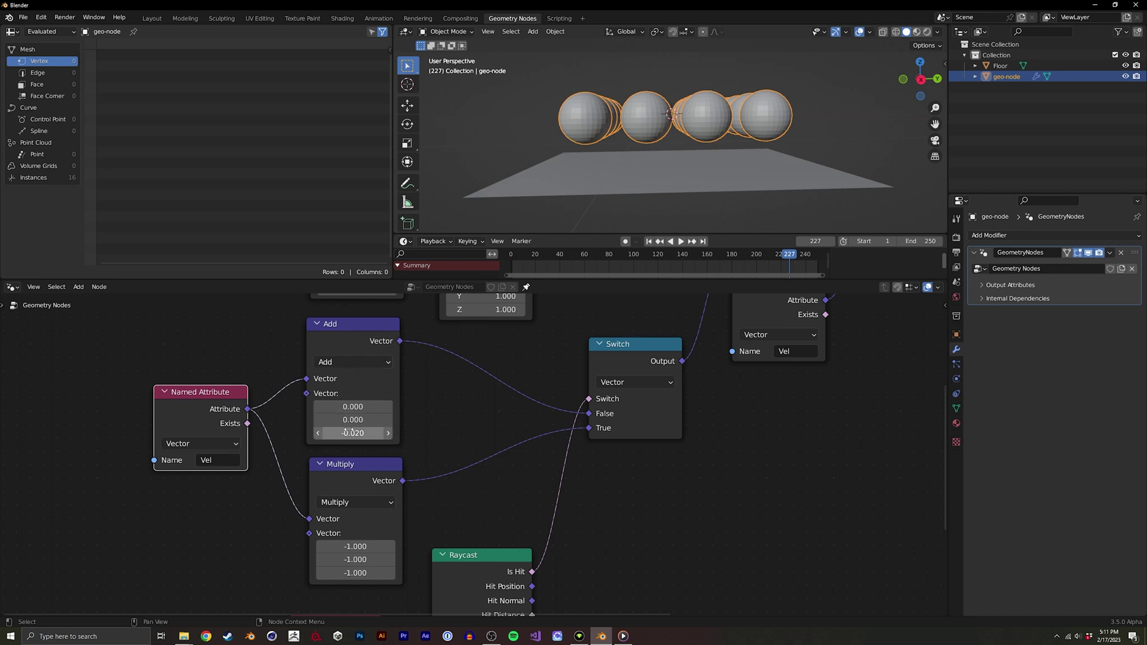
pyautogui.moveTo(353, 433)
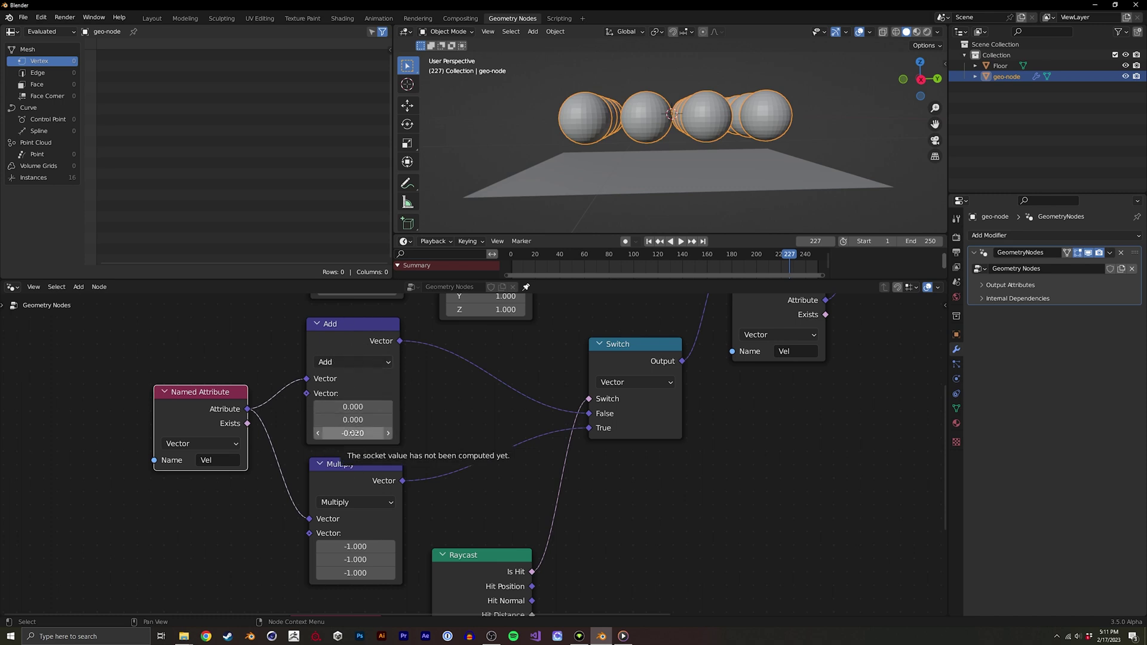
pyautogui.moveTo(352, 432); pyautogui.dragTo(383, 325, button='middle')
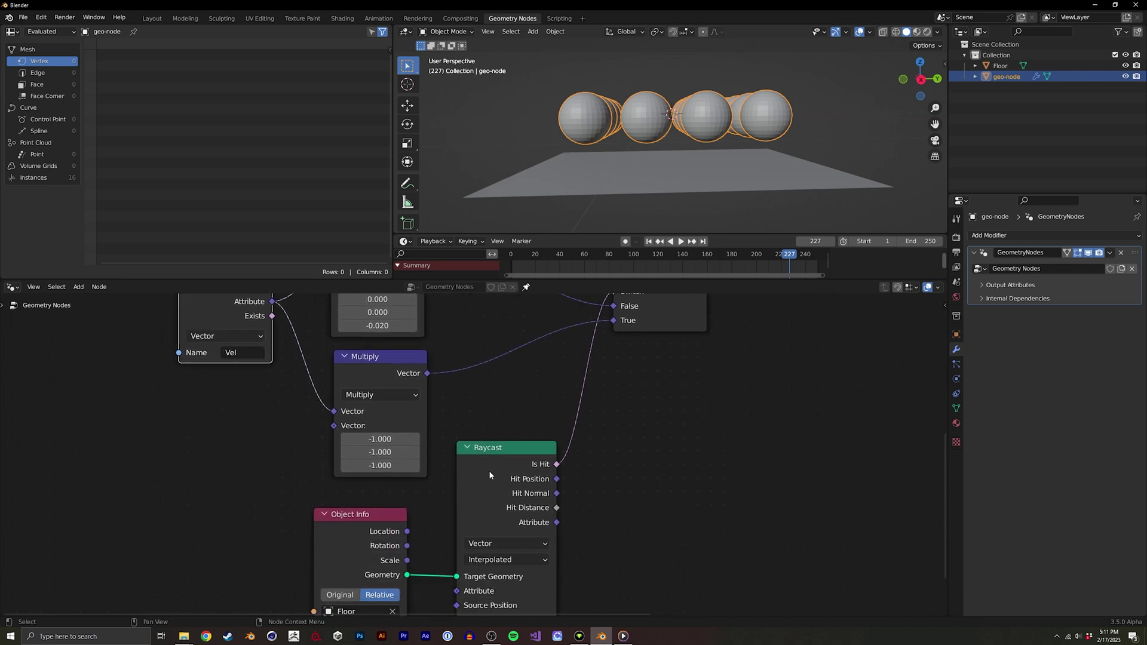
pyautogui.keyDown('ctrl'); pyautogui.scroll(1, 462, 405); pyautogui.keyUp('ctrl')
pyautogui.keyDown('ctrl'); pyautogui.scroll(1, 396, 368); pyautogui.keyUp('ctrl')
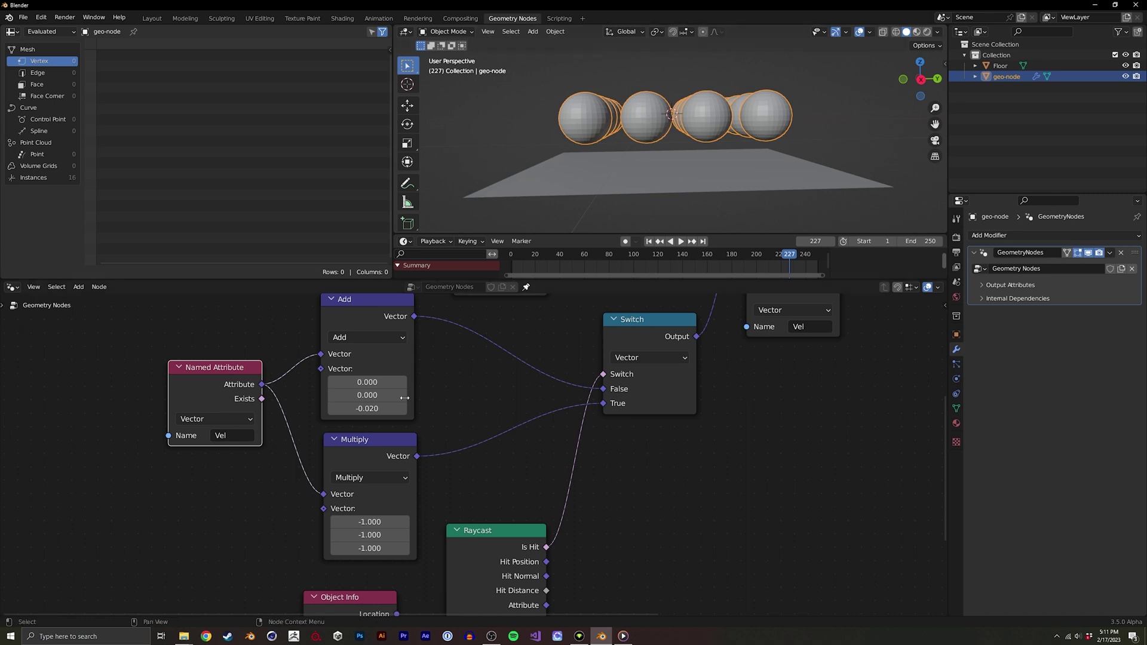
pyautogui.moveTo(406, 399); pyautogui.dragTo(391, 453, button='middle')
pyautogui.moveTo(412, 311)
pyautogui.mouseDown(button='middle')
pyautogui.moveTo(656, 280)
pyautogui.moveTo(398, 365)
pyautogui.mouseUp(button='middle')
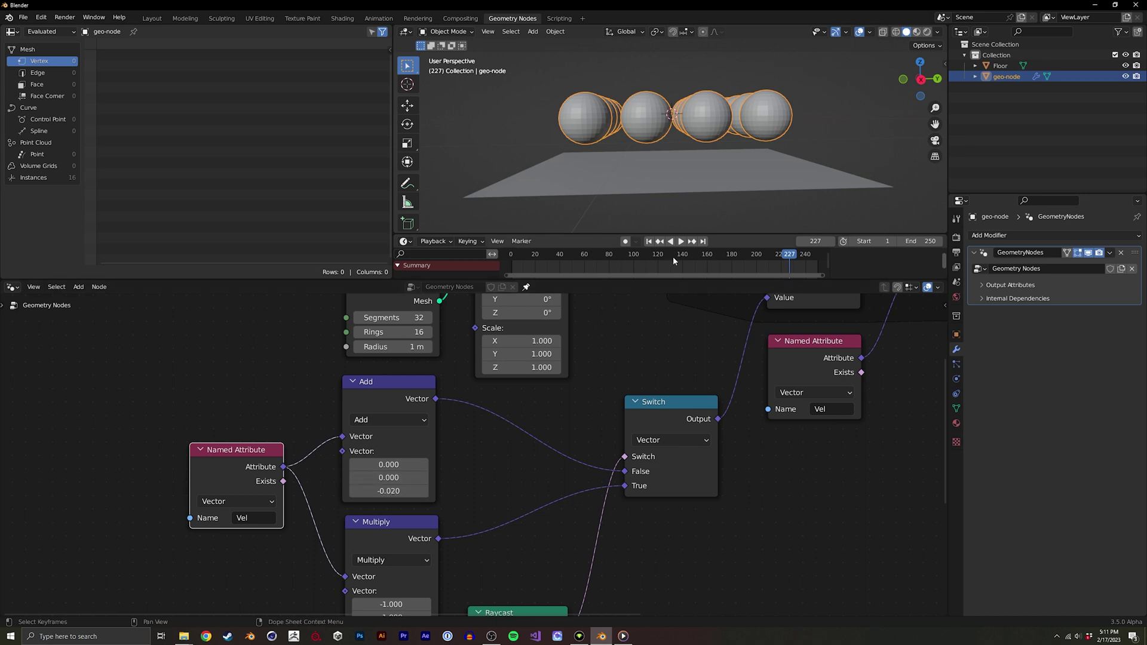
# - Replay the simulation from the start, scrubbing frames to watch the spheres drop
pyautogui.click(512, 255)
pyautogui.press('space')
pyautogui.moveTo(510, 255); pyautogui.dragTo(537, 265)
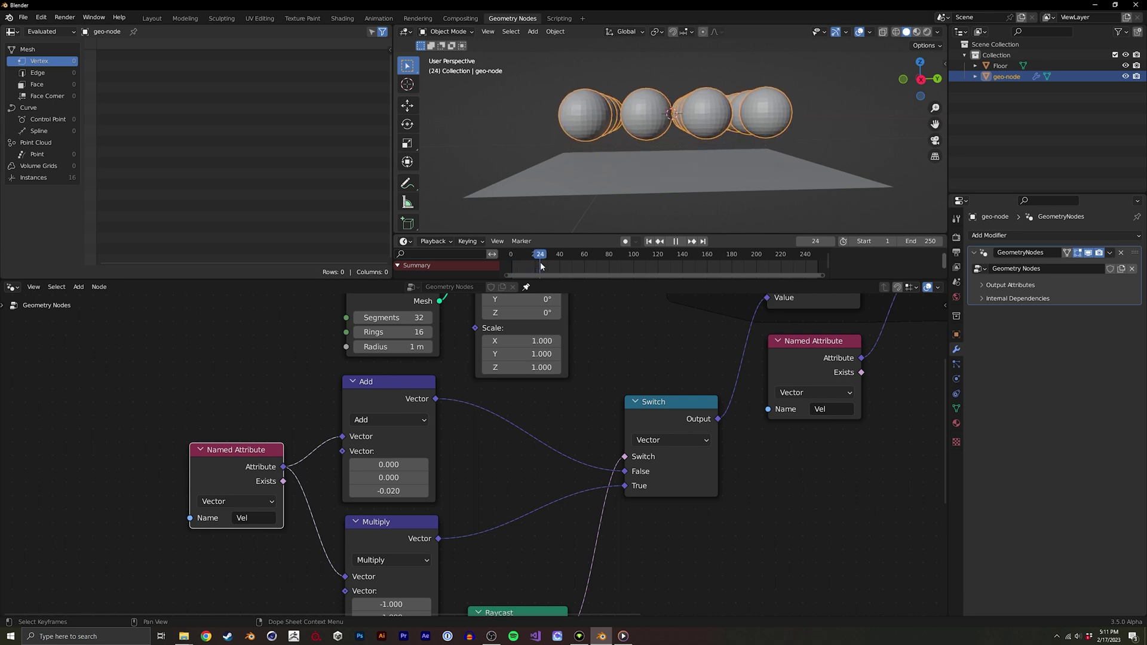
pyautogui.moveTo(536, 265); pyautogui.dragTo(533, 262)
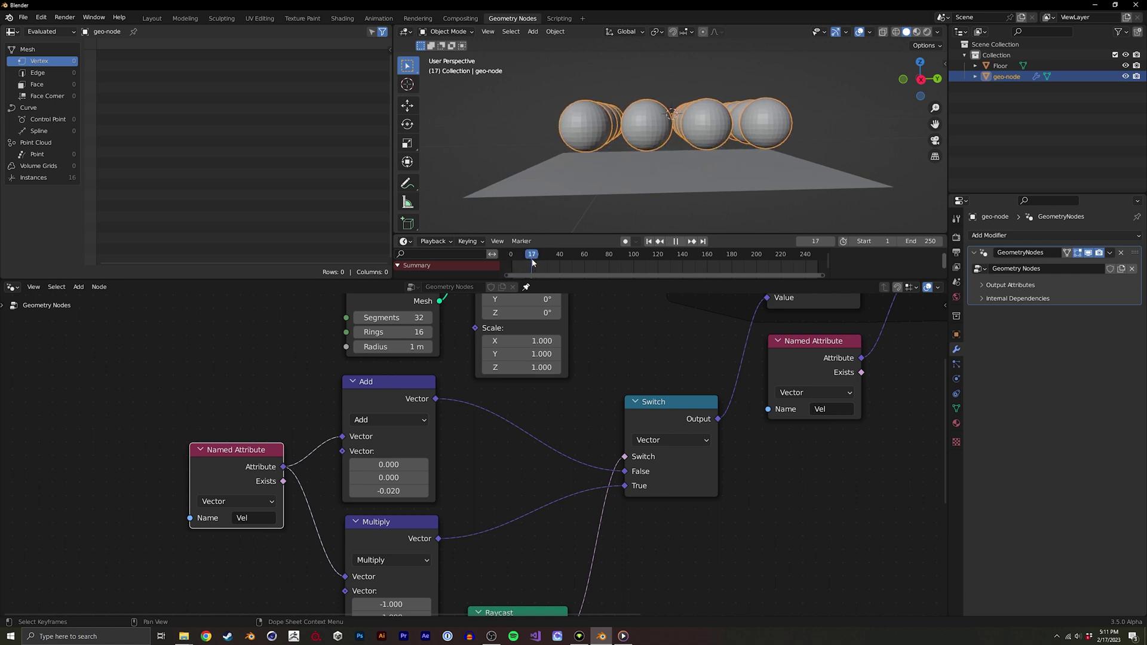
pyautogui.press('space')
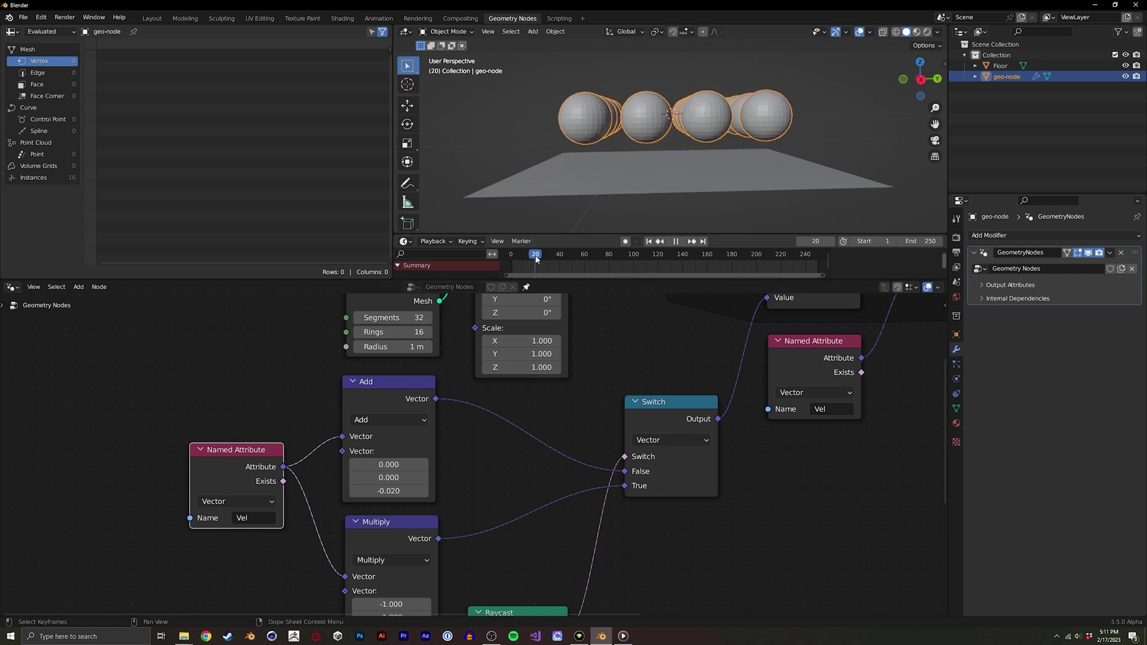
pyautogui.moveTo(537, 259); pyautogui.dragTo(559, 260)
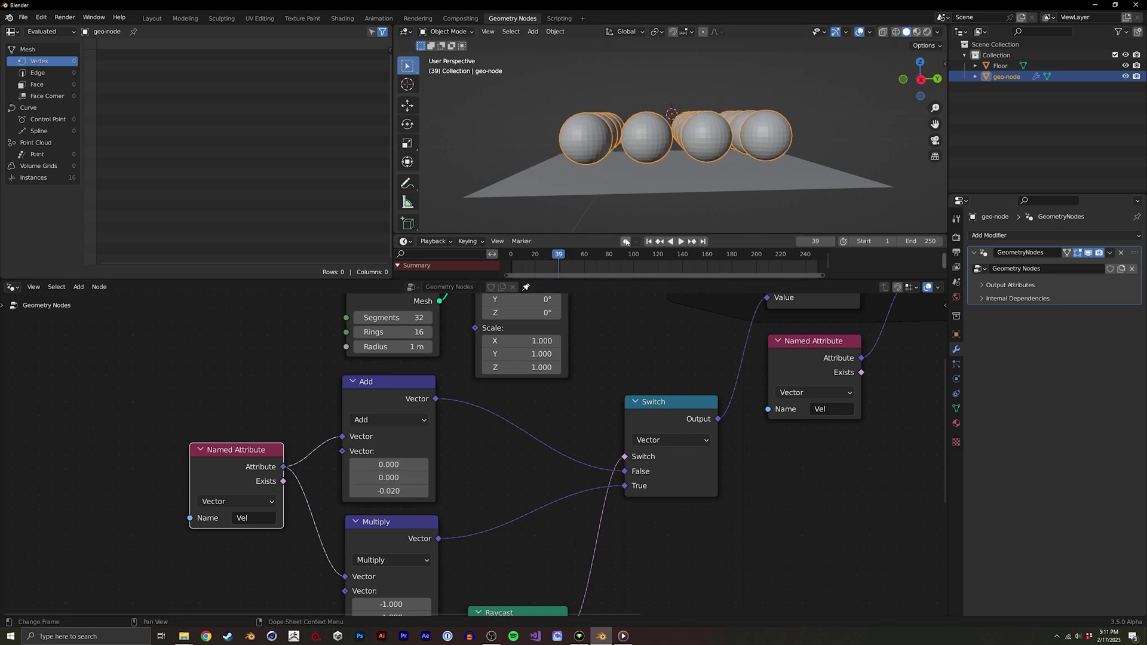
pyautogui.press('space')
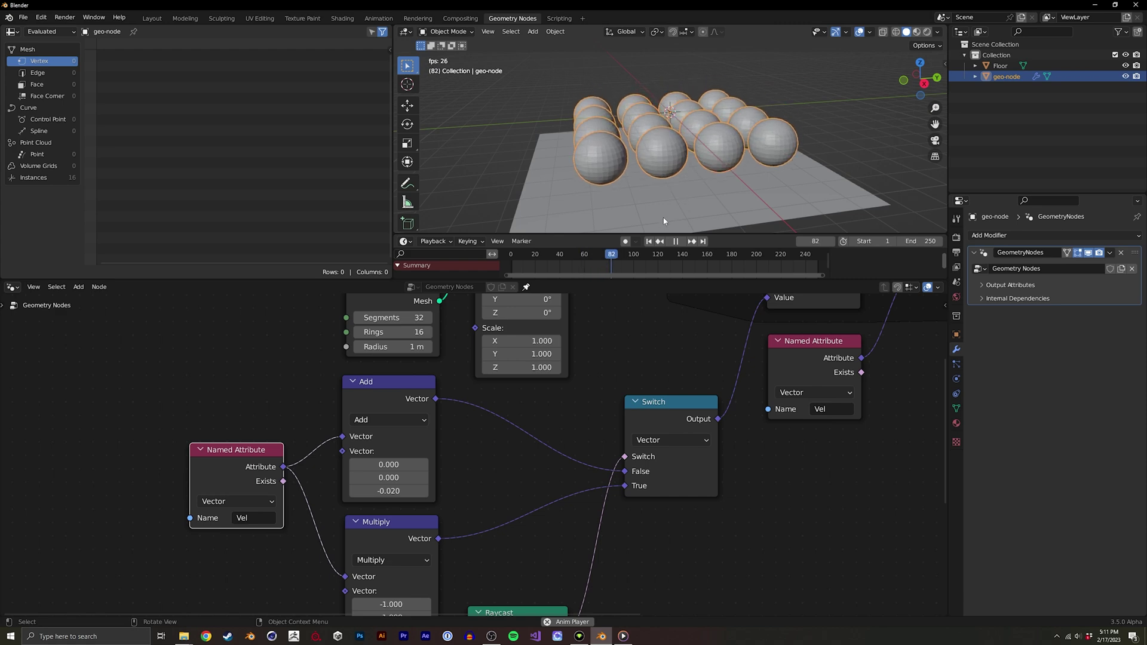
pyautogui.press('space')
pyautogui.scroll(-3, 538, 404)
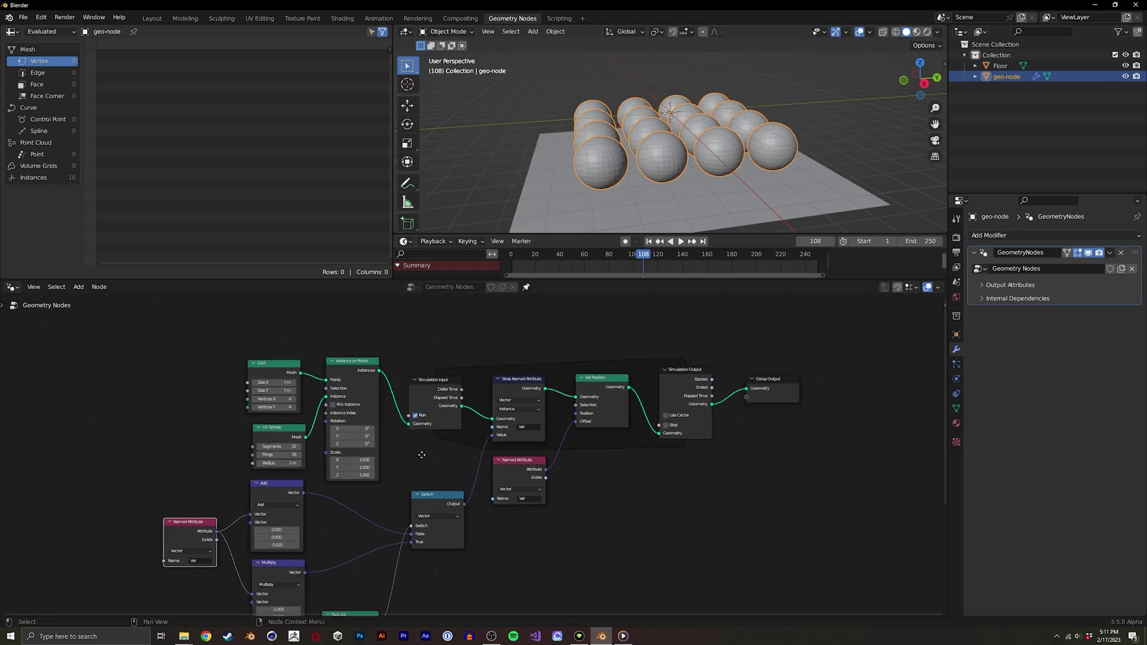
pyautogui.scroll(2, 450, 384)
# - Pan around the node tree to view its upper nodes
pyautogui.moveTo(451, 384)
pyautogui.mouseDown(button='middle')
pyautogui.moveTo(420, 450)
pyautogui.moveTo(675, 360)
pyautogui.mouseUp(button='middle')
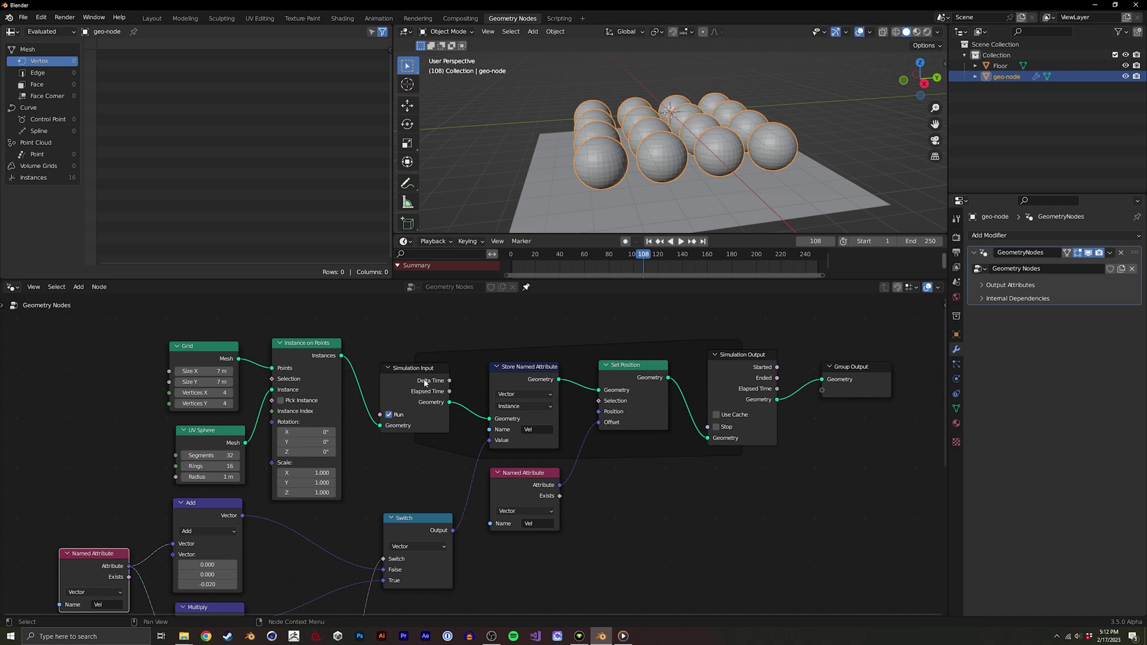
pyautogui.moveTo(400, 415); pyautogui.dragTo(413, 433, button='middle')
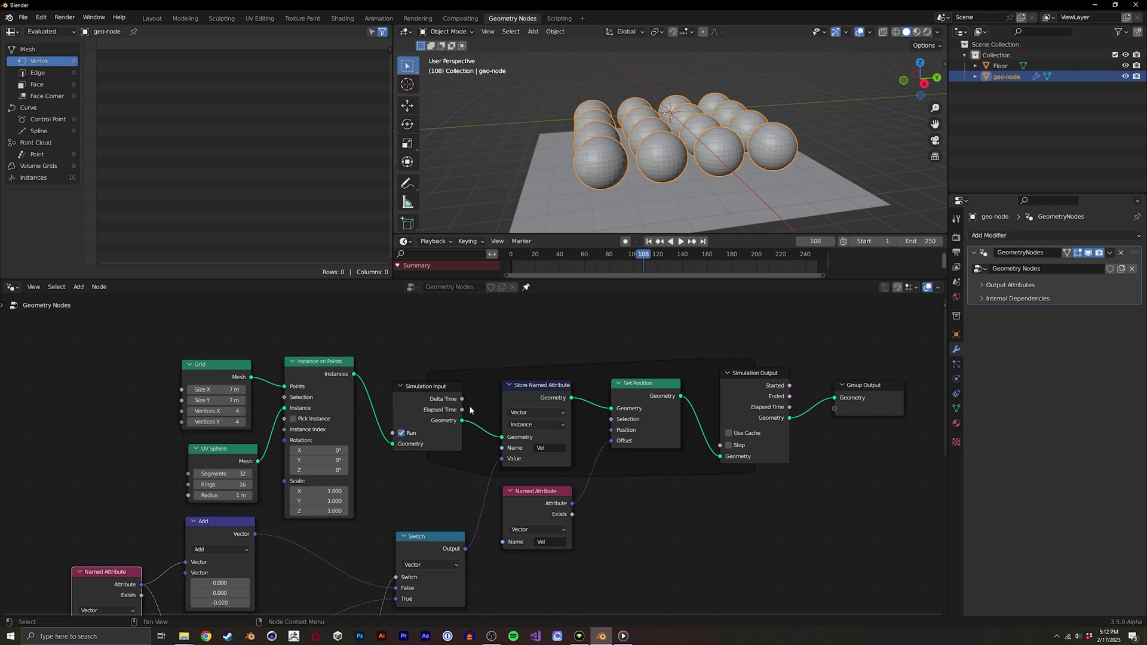
pyautogui.moveTo(330, 406); pyautogui.dragTo(426, 418, button='middle')
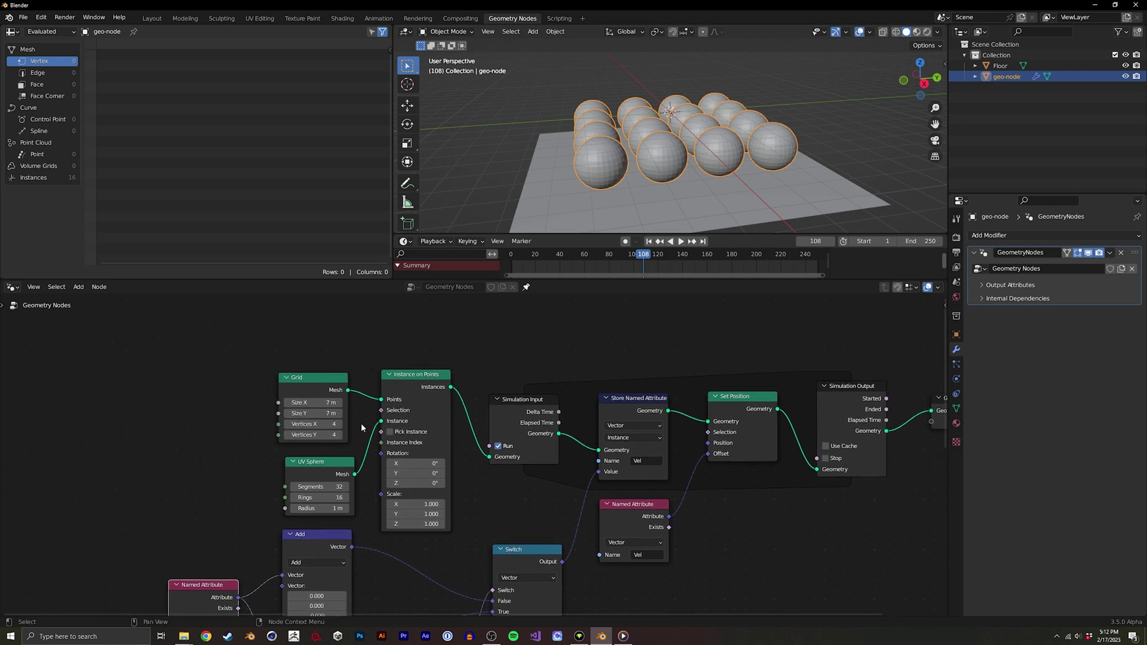
pyautogui.moveTo(571, 454); pyautogui.dragTo(492, 432, button='middle')
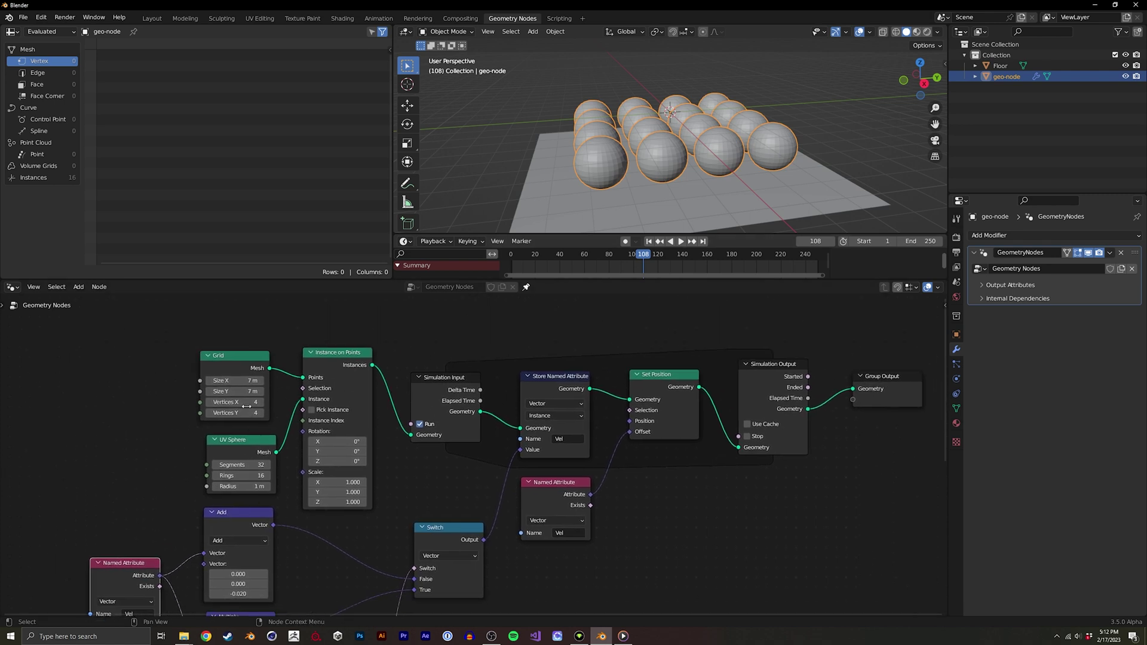
pyautogui.moveTo(246, 405); pyautogui.dragTo(357, 413, button='middle')
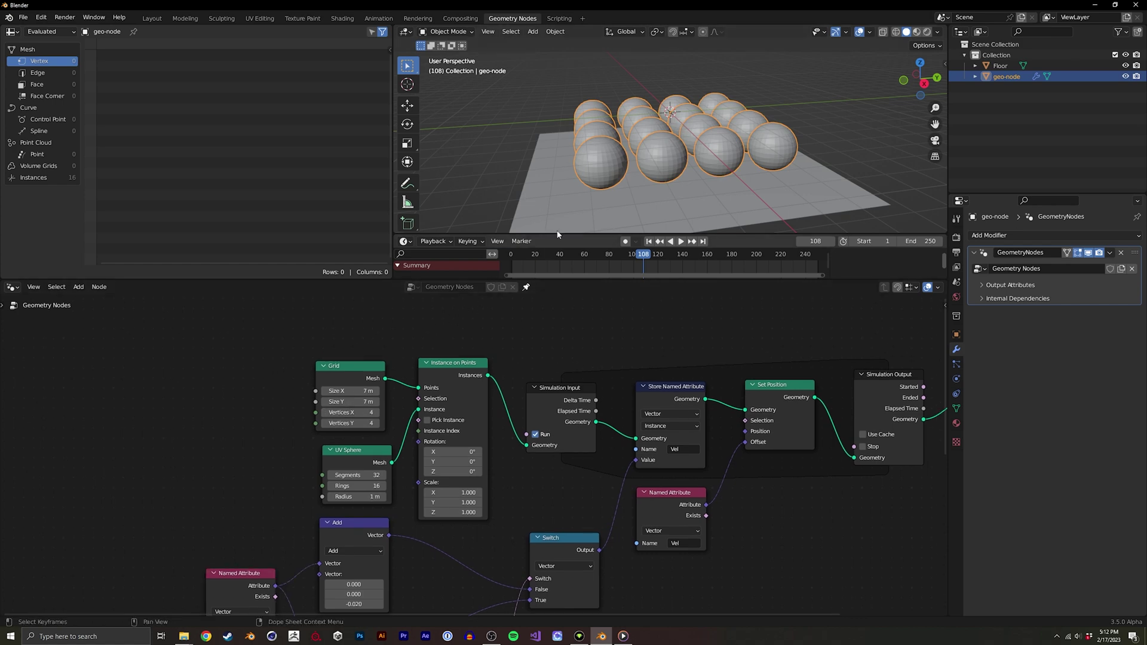
# - Briefly replay from an early frame, then shift Grid, UV Sphere and Instance on Points left
pyautogui.press('space')
pyautogui.click(524, 258)
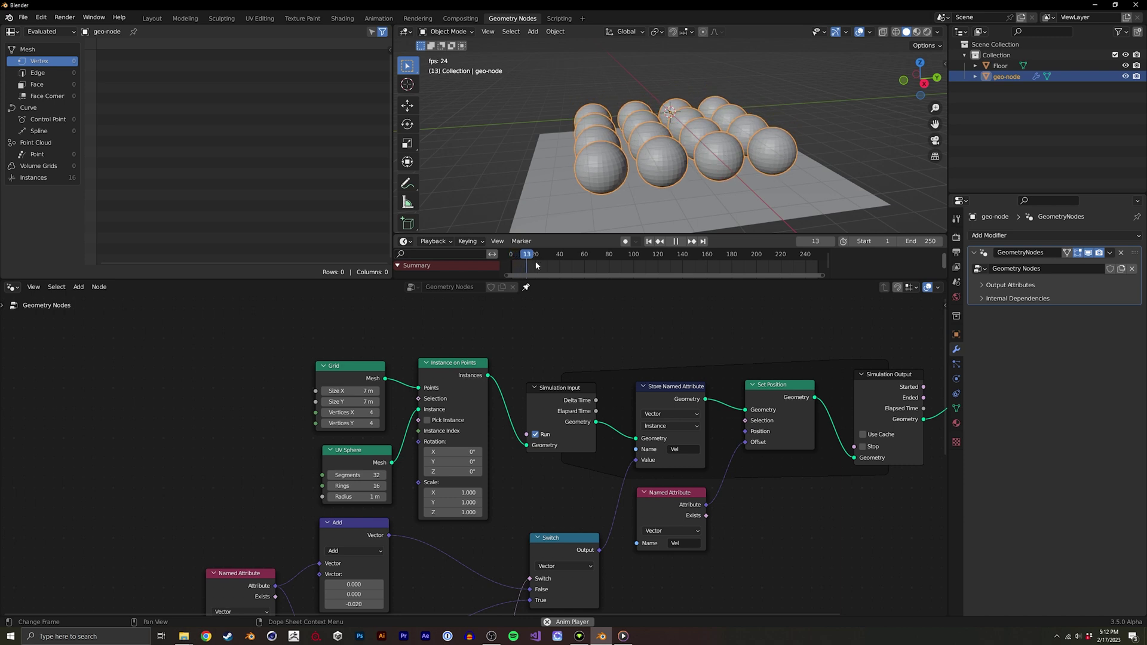
pyautogui.press('space')
pyautogui.moveTo(299, 377); pyautogui.dragTo(336, 363, button='middle')
pyautogui.scroll(1, 488, 422)
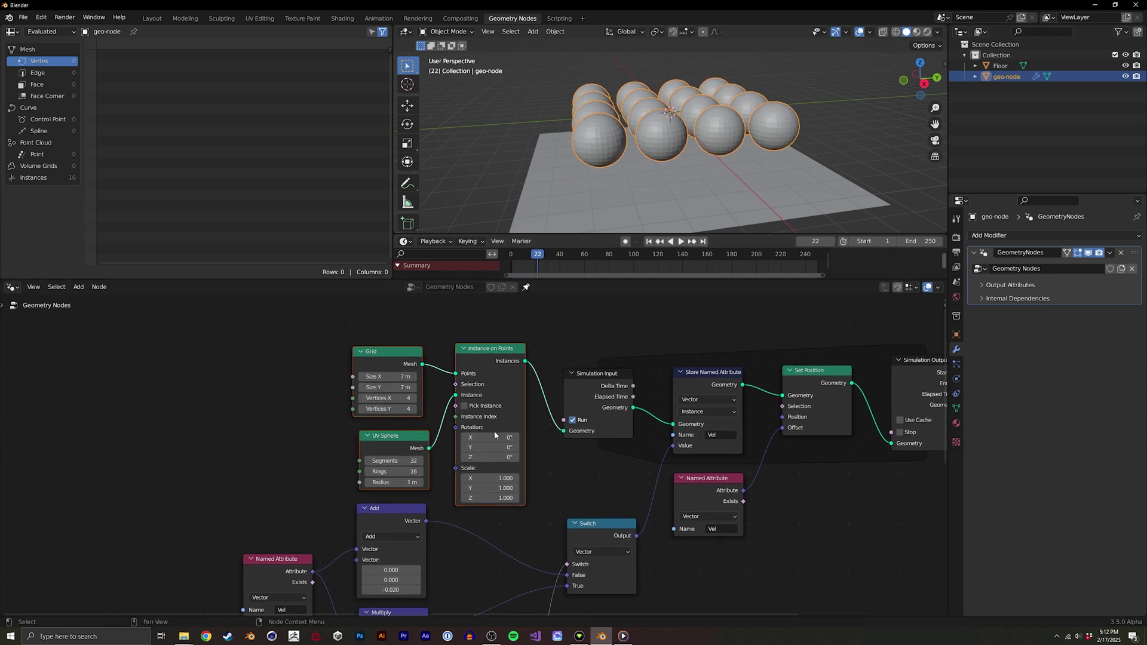
pyautogui.moveTo(495, 437); pyautogui.dragTo(418, 393)
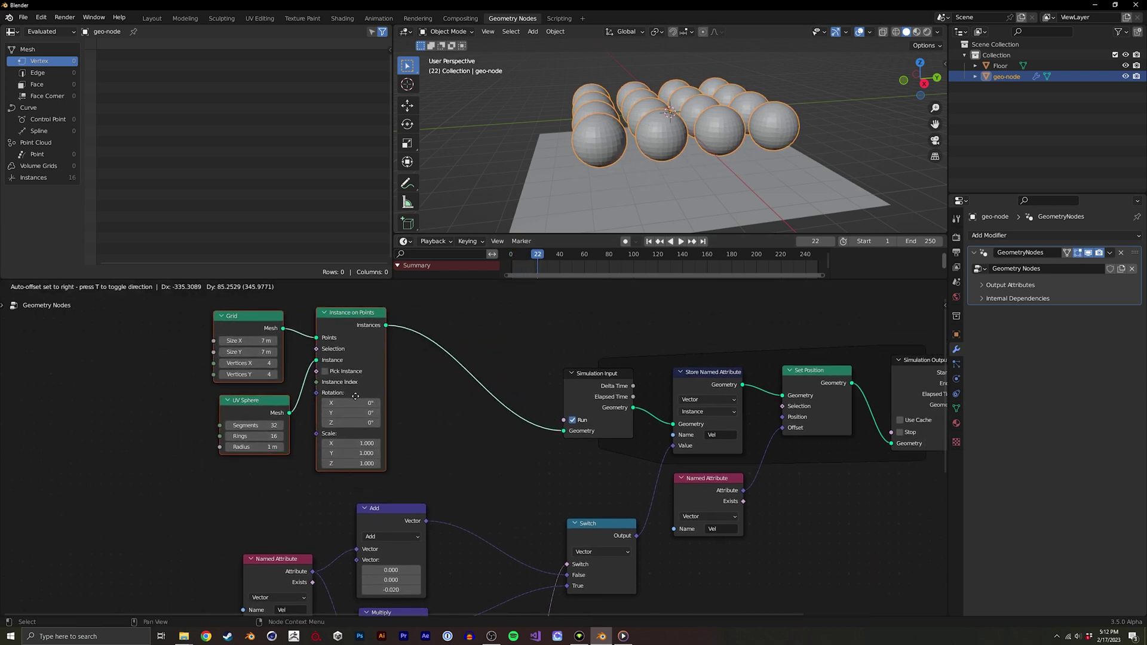
# - Insert a Set Position node between Instance on Points and the simulation
pyautogui.hotkey('shift', 'a')
pyautogui.click(425, 394)
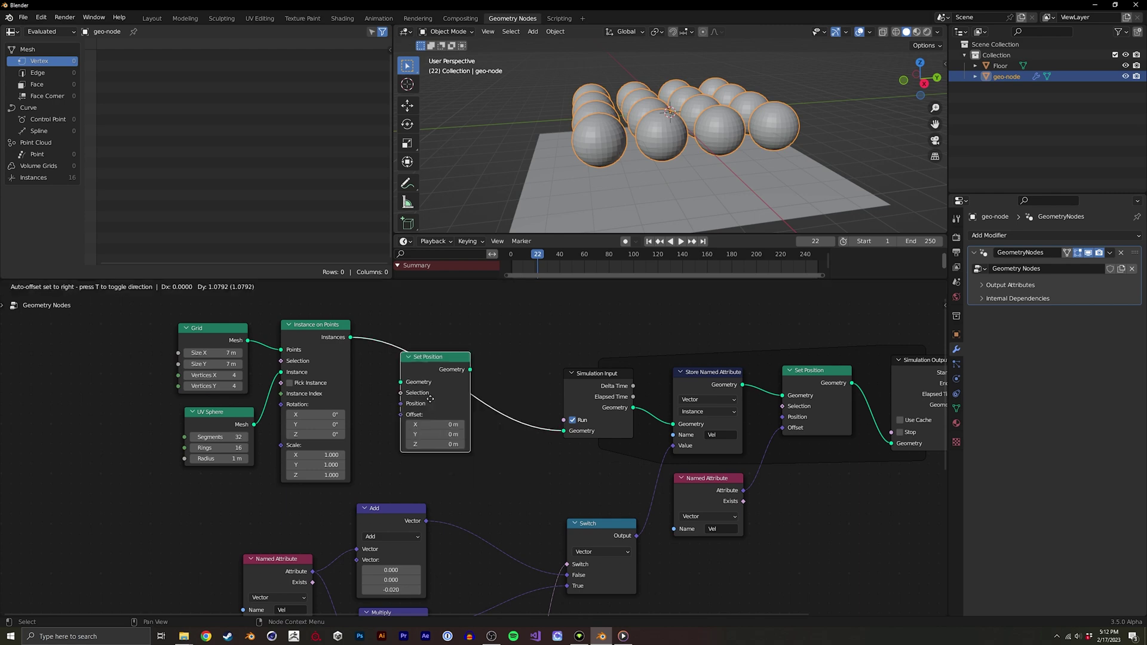
pyautogui.click(431, 399)
pyautogui.moveTo(430, 399); pyautogui.dragTo(502, 395, button='middle')
pyautogui.moveTo(394, 359); pyautogui.dragTo(362, 350)
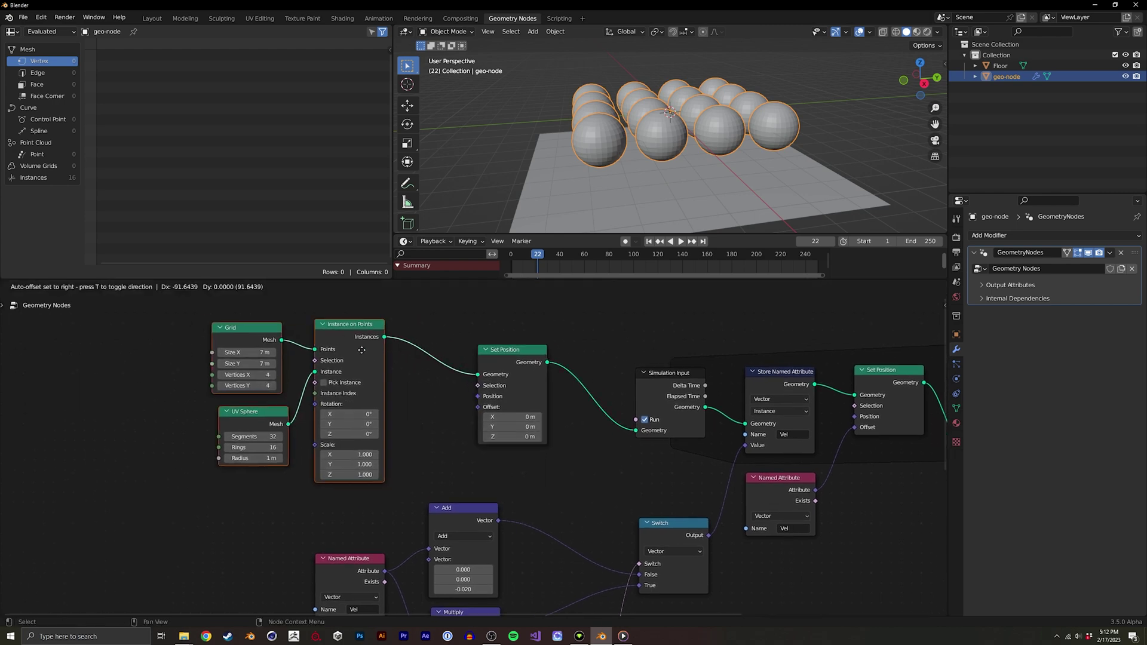
pyautogui.moveTo(363, 351); pyautogui.dragTo(448, 345, button='middle')
# - Add a Random Value node below the UV Sphere node
pyautogui.hotkey('shift', 'a')
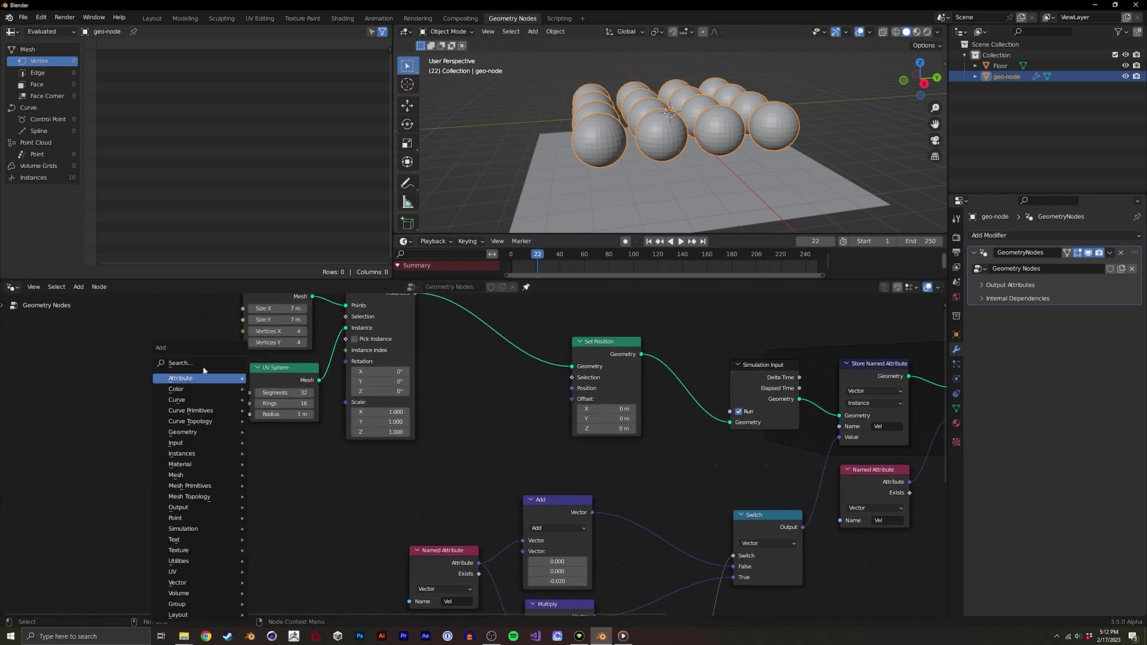
pyautogui.click(179, 363)
pyautogui.write('ran')
pyautogui.press('Return')
pyautogui.click(293, 518)
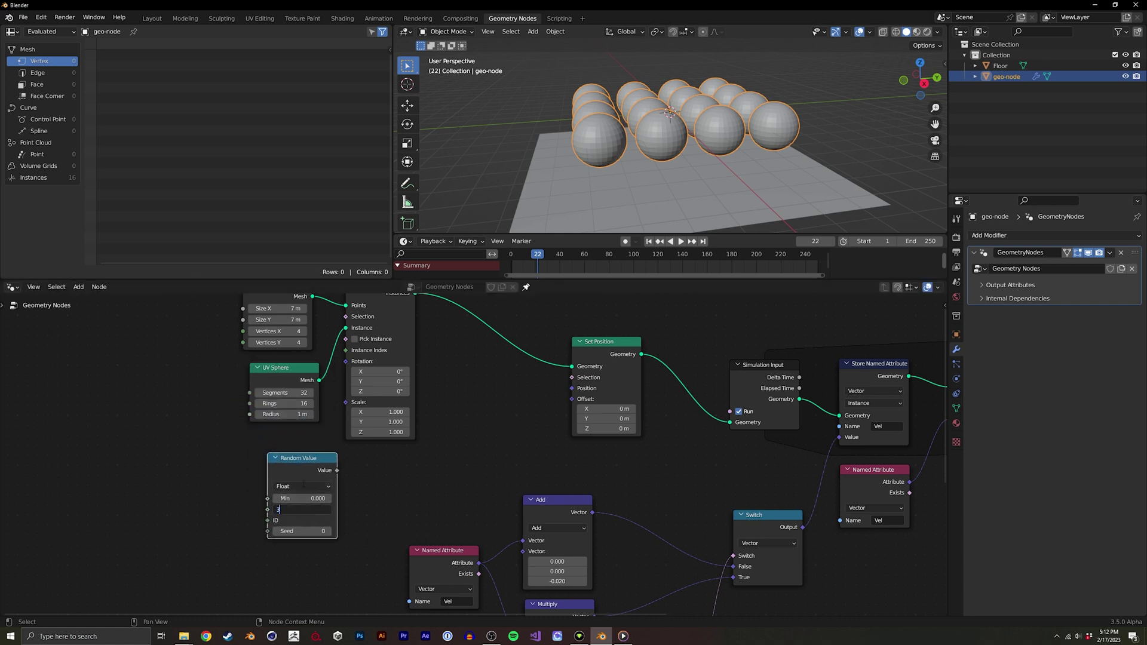
# - Add Combine XYZ, routing Random Value into Z and its Vector into Set Position Offset
pyautogui.hotkey('shift', 'a')
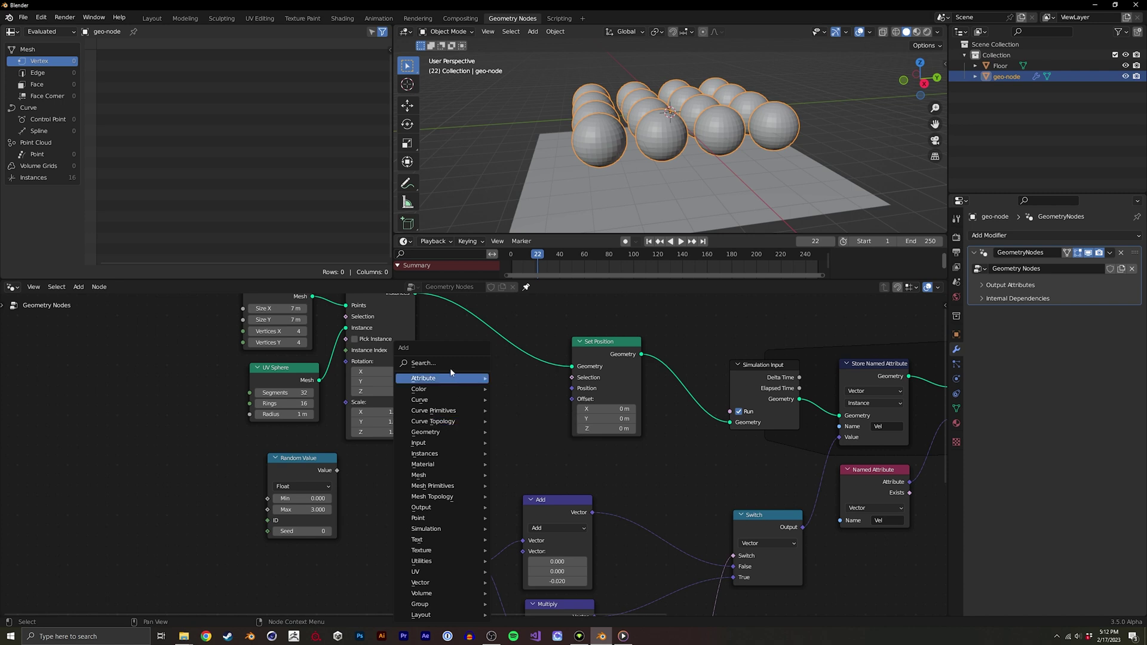
pyautogui.click(413, 364)
pyautogui.write('comb')
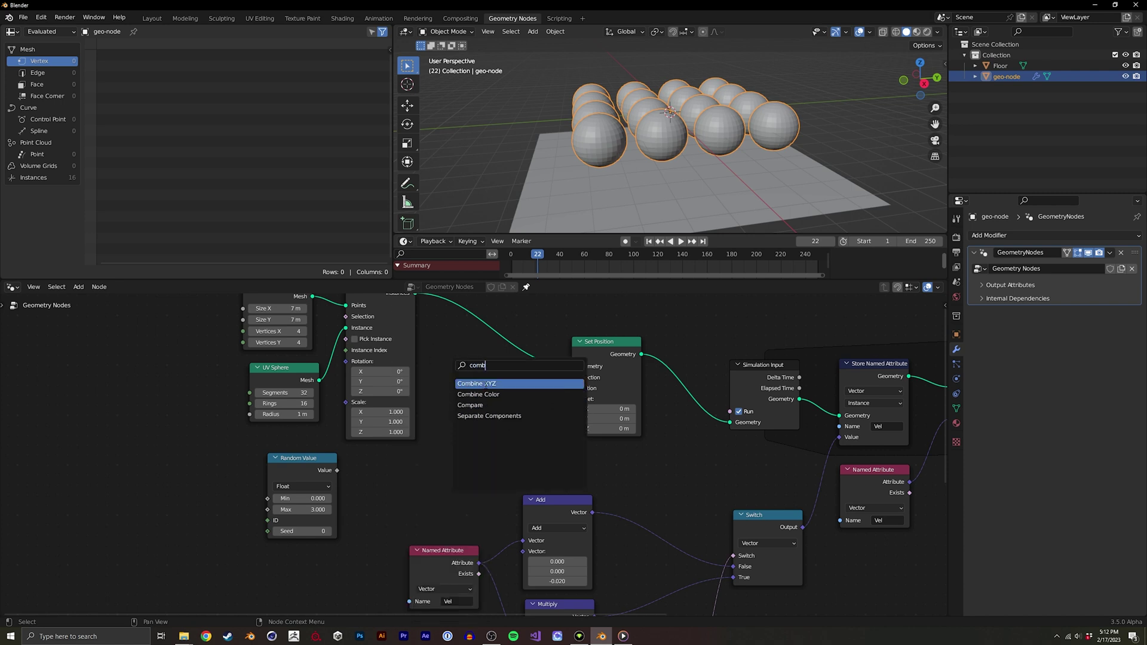
pyautogui.press('Return')
pyautogui.click(466, 408)
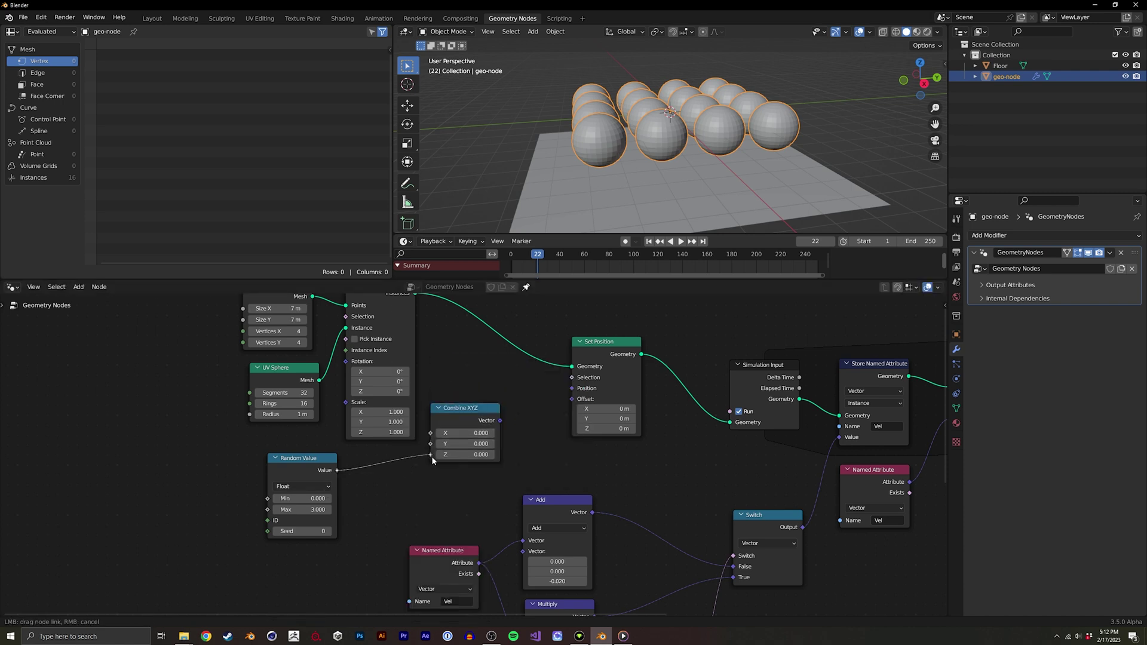
pyautogui.moveTo(466, 408)
pyautogui.mouseDown()
pyautogui.moveTo(401, 454)
pyautogui.moveTo(572, 402)
pyautogui.mouseUp()
pyautogui.moveTo(606, 354); pyautogui.dragTo(564, 365)
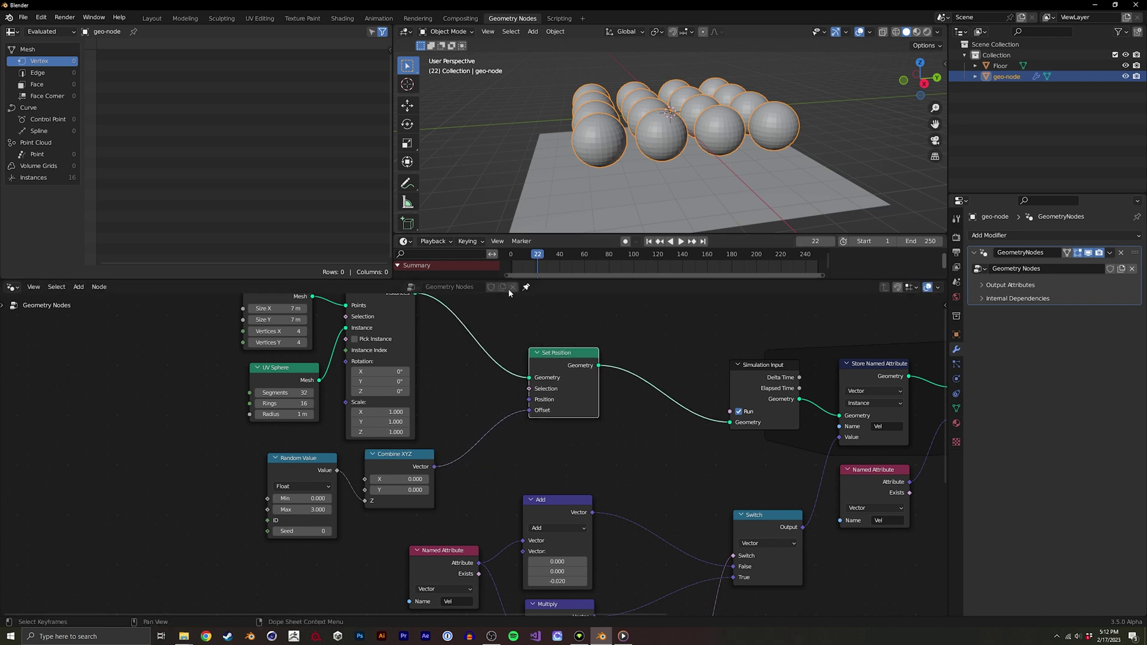
# - Replay the simulation from frame one, watching the spheres drop onto the Floor, and pause near frame 93
pyautogui.moveTo(536, 255); pyautogui.dragTo(508, 255)
pyautogui.press('space')
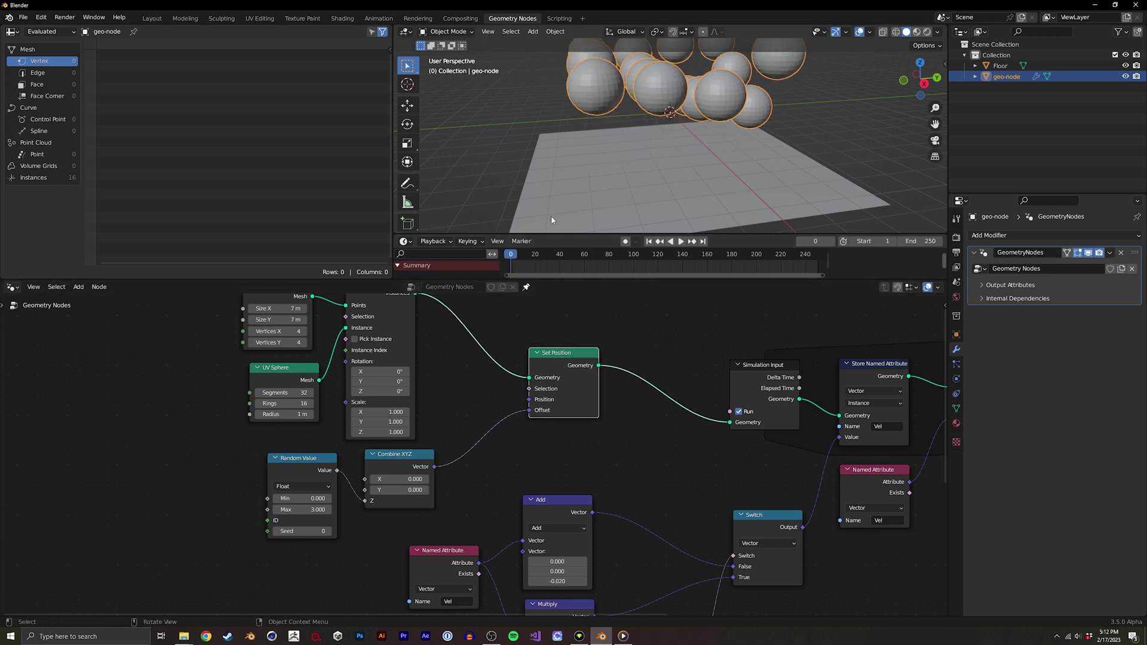
pyautogui.moveTo(552, 215)
pyautogui.mouseDown(button='middle')
pyautogui.moveTo(522, 155)
pyautogui.moveTo(578, 162)
pyautogui.mouseUp(button='middle')
pyautogui.press('space')
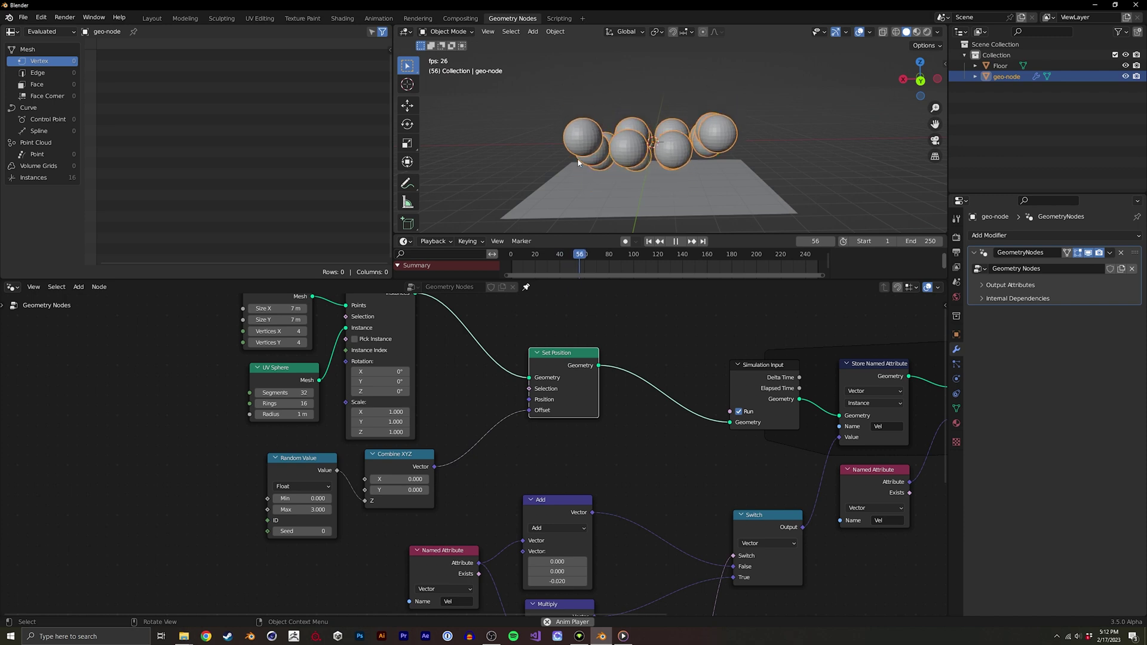
pyautogui.moveTo(579, 161)
pyautogui.mouseDown(button='middle')
pyautogui.moveTo(677, 168)
pyautogui.moveTo(584, 184)
pyautogui.moveTo(617, 181)
pyautogui.mouseUp(button='middle')
pyautogui.press('space')
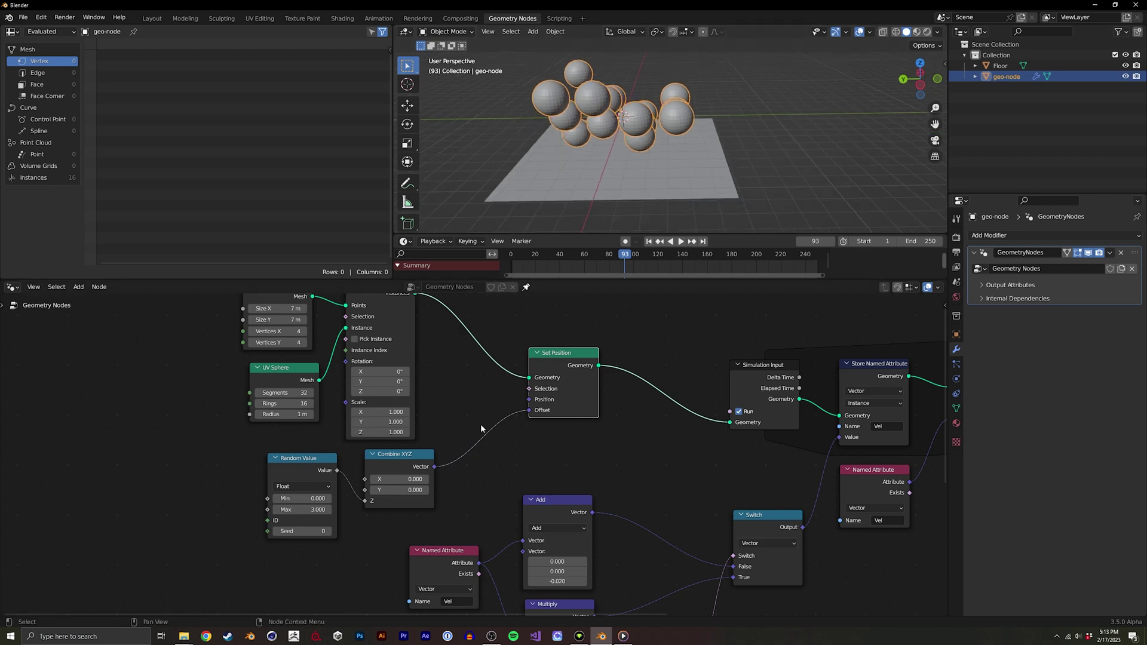
pyautogui.moveTo(480, 423)
pyautogui.mouseDown(button='middle')
pyautogui.moveTo(389, 395)
pyautogui.moveTo(395, 493)
pyautogui.mouseUp(button='middle')
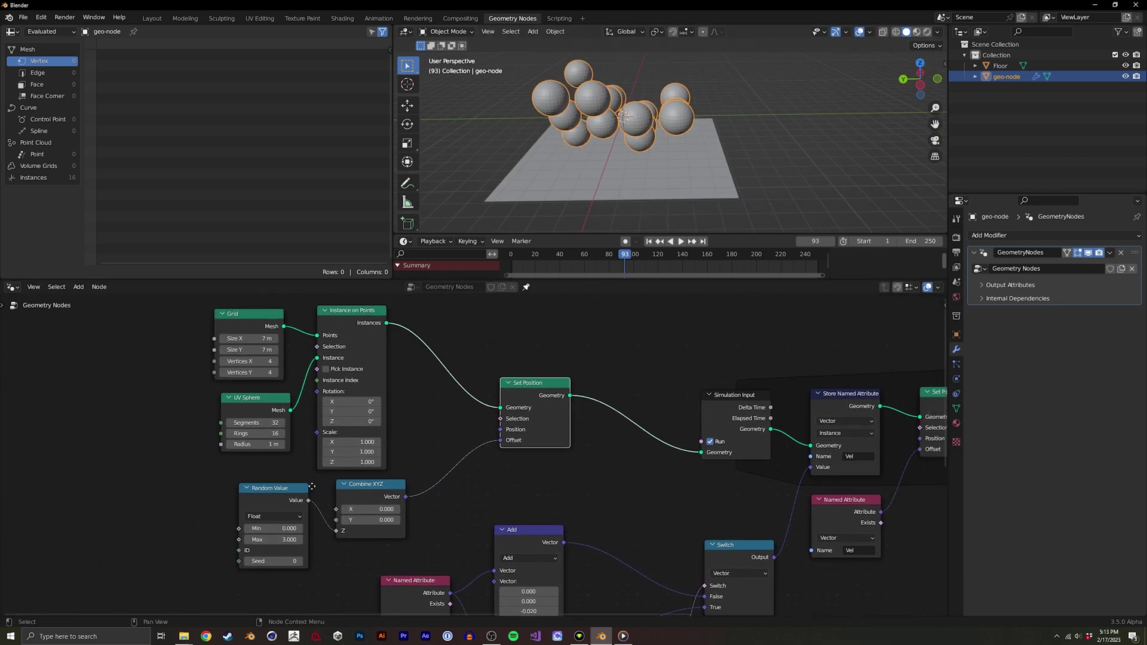
pyautogui.scroll(1, 384, 450)
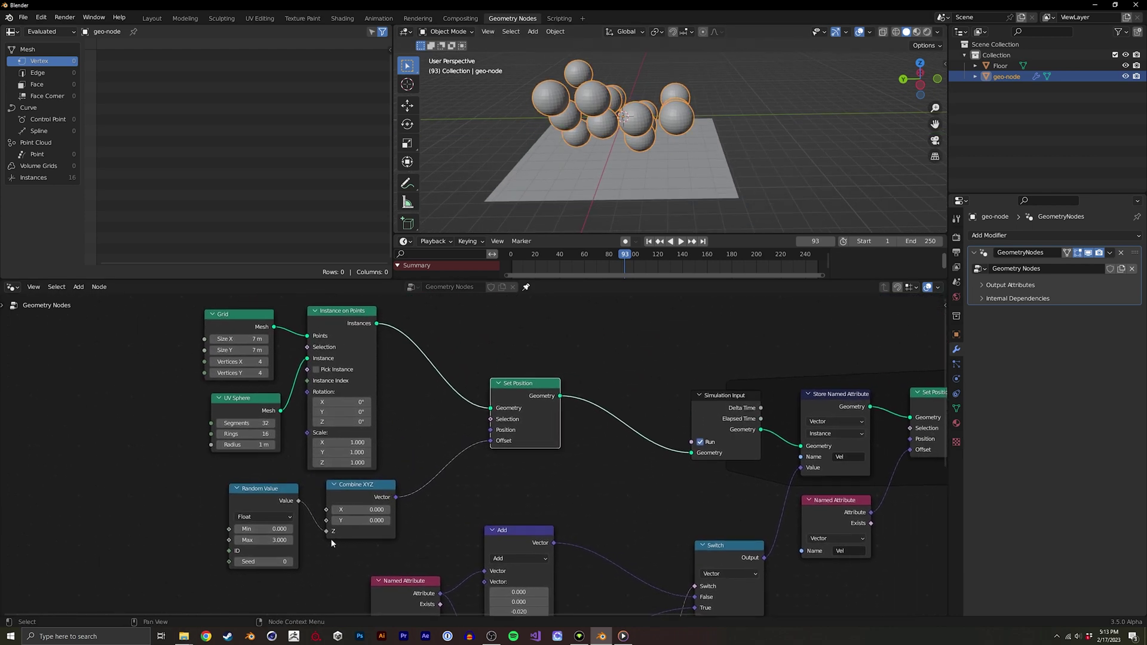
# - Add a Position node next to the Raycast node
pyautogui.moveTo(332, 543)
pyautogui.mouseDown(button='middle')
pyautogui.moveTo(401, 431)
pyautogui.moveTo(382, 476)
pyautogui.mouseUp(button='middle')
pyautogui.hotkey('shift', 'a')
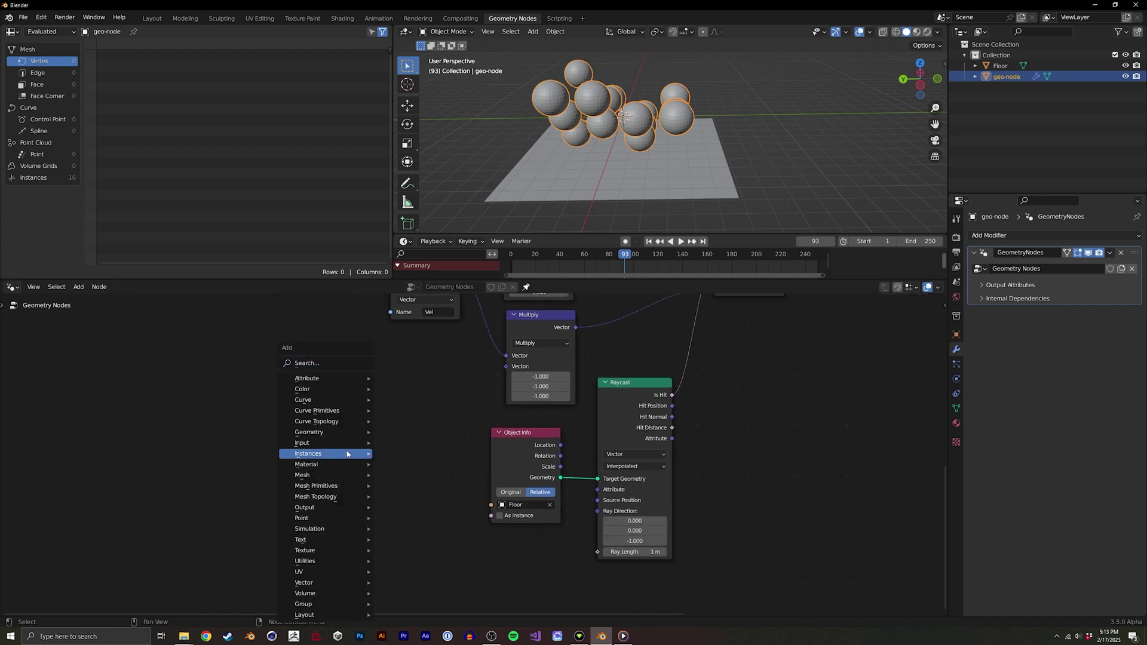
pyautogui.write('pos')
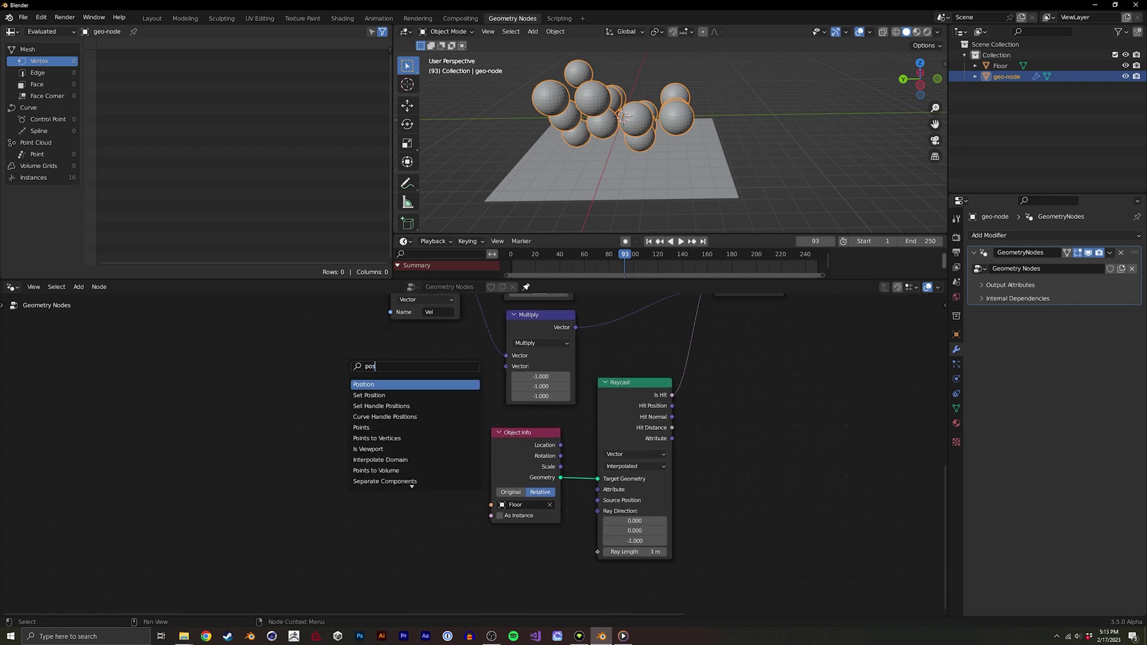
pyautogui.press('Return')
pyautogui.click(396, 457)
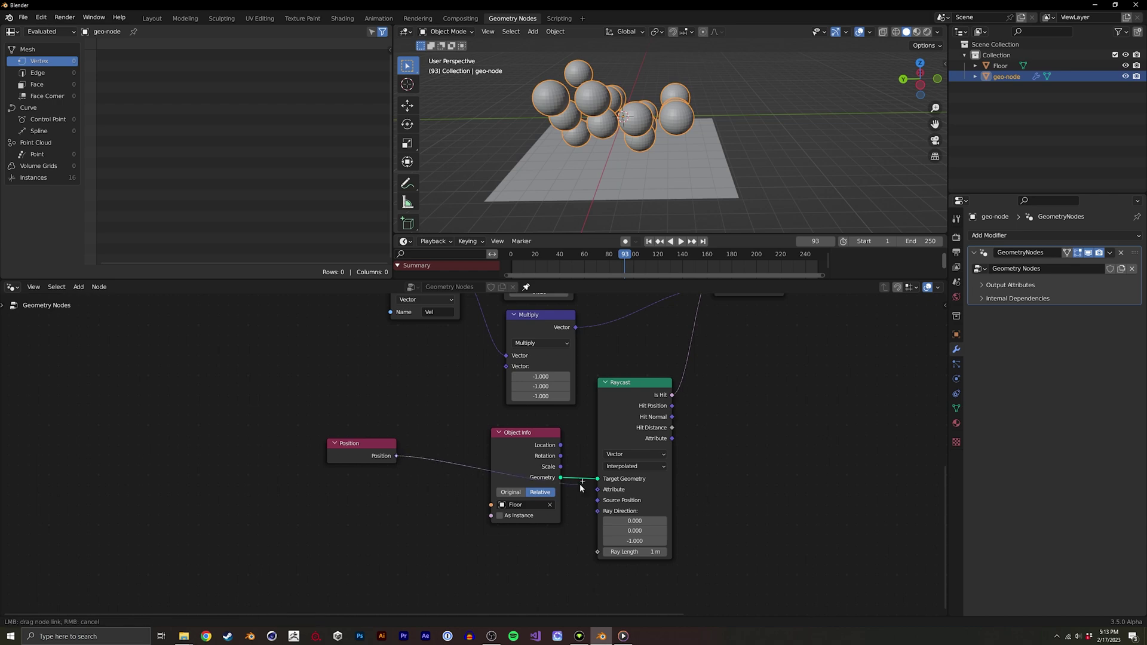
pyautogui.moveTo(616, 128); pyautogui.dragTo(559, 159, button='middle')
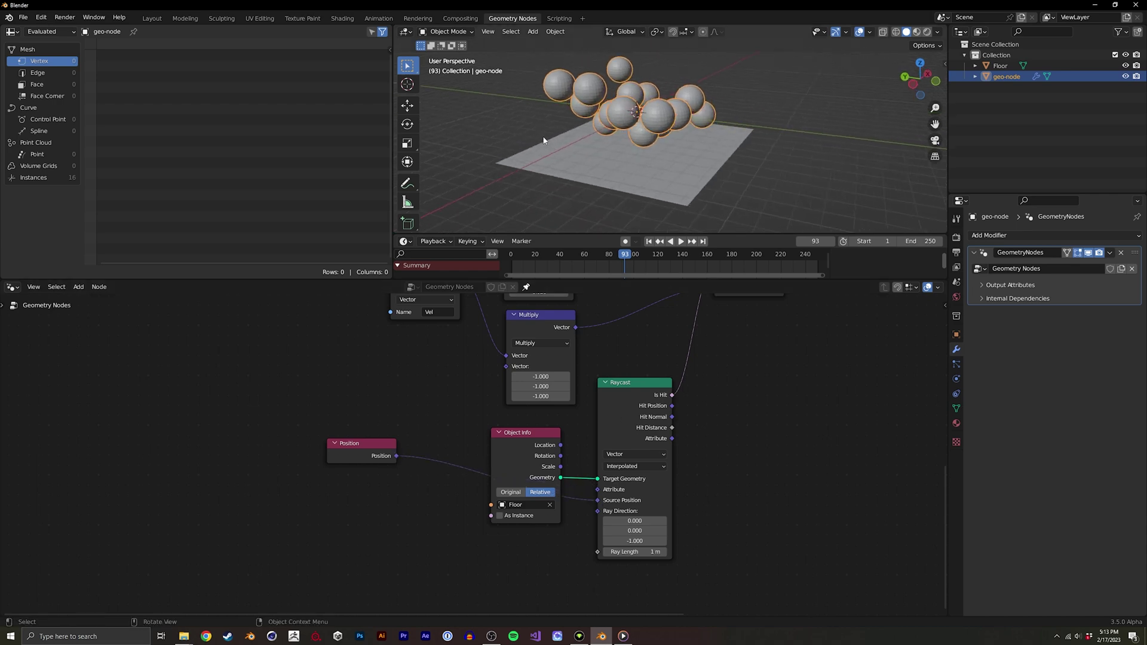
pyautogui.press('space')
pyautogui.press('space')
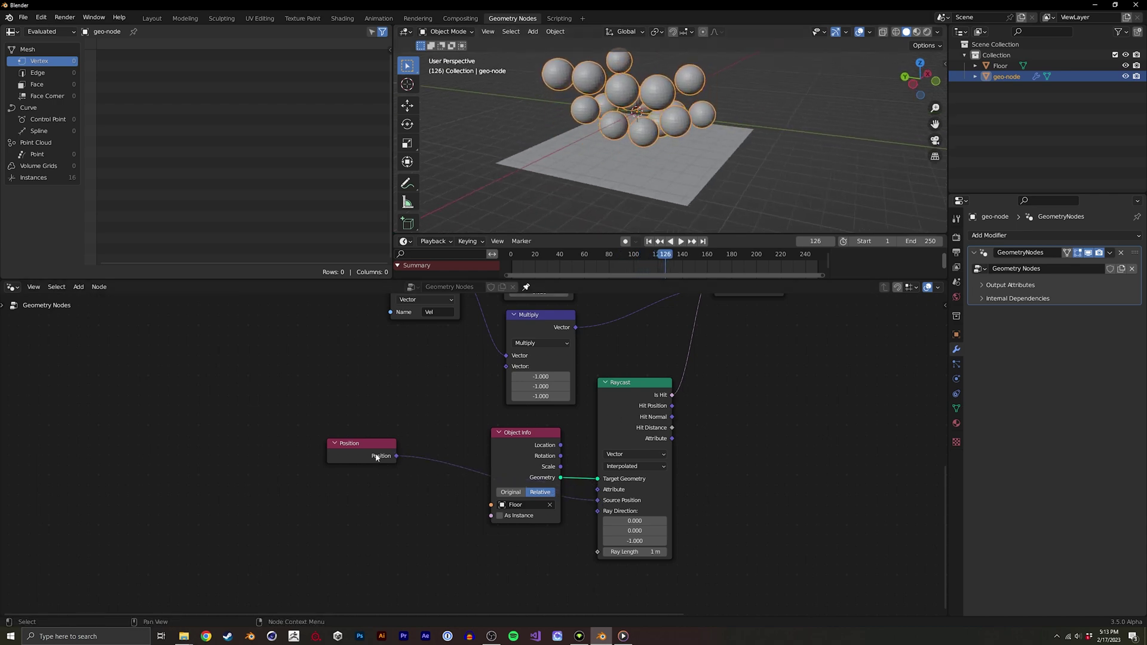
pyautogui.moveTo(358, 444); pyautogui.dragTo(267, 473)
# - Insert a Vector Math Add node on the wire into Raycast Source Position
pyautogui.hotkey('shift', 'a')
pyautogui.click(334, 365)
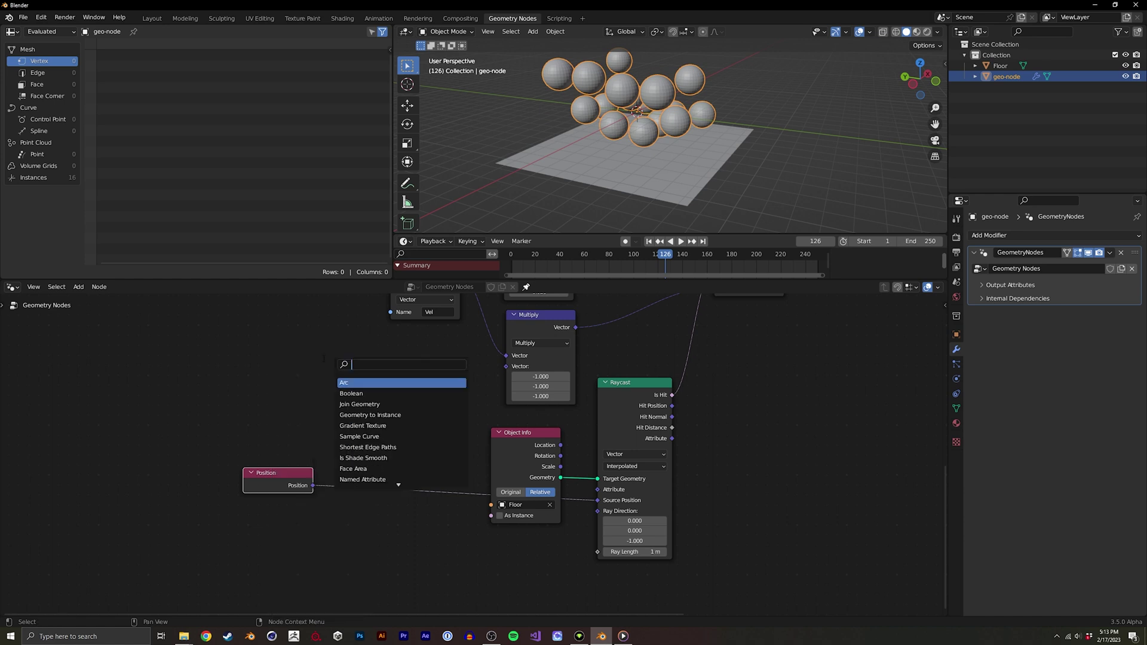
pyautogui.write('mat')
pyautogui.click(407, 383)
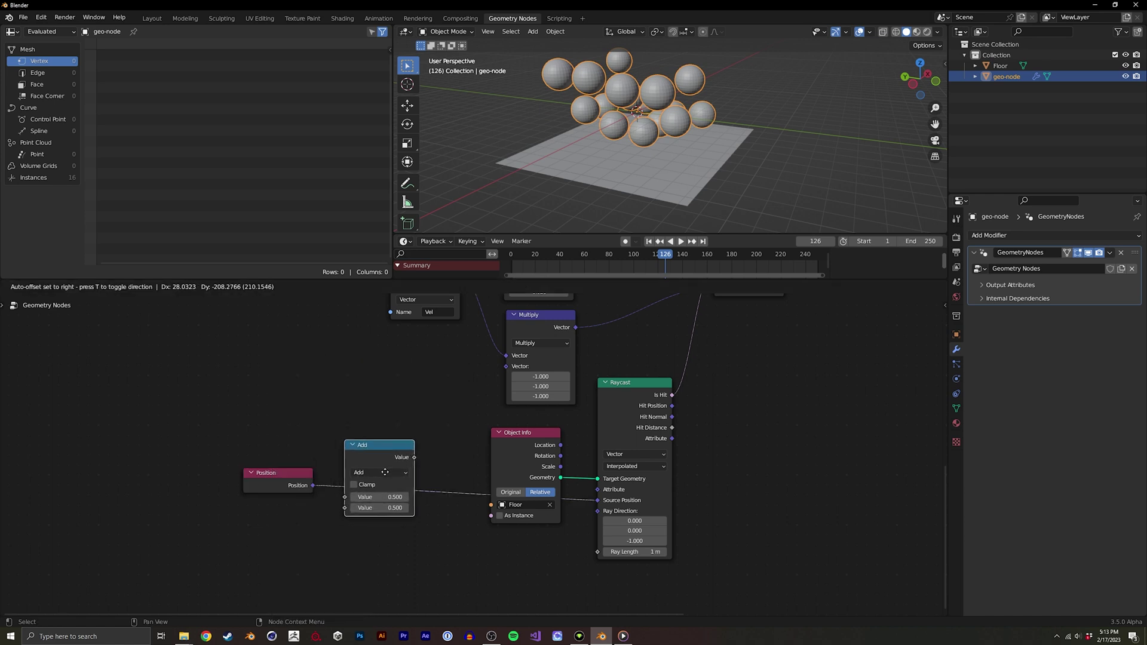
pyautogui.click(388, 381)
pyautogui.press('x')
pyautogui.hotkey('shift', 'a')
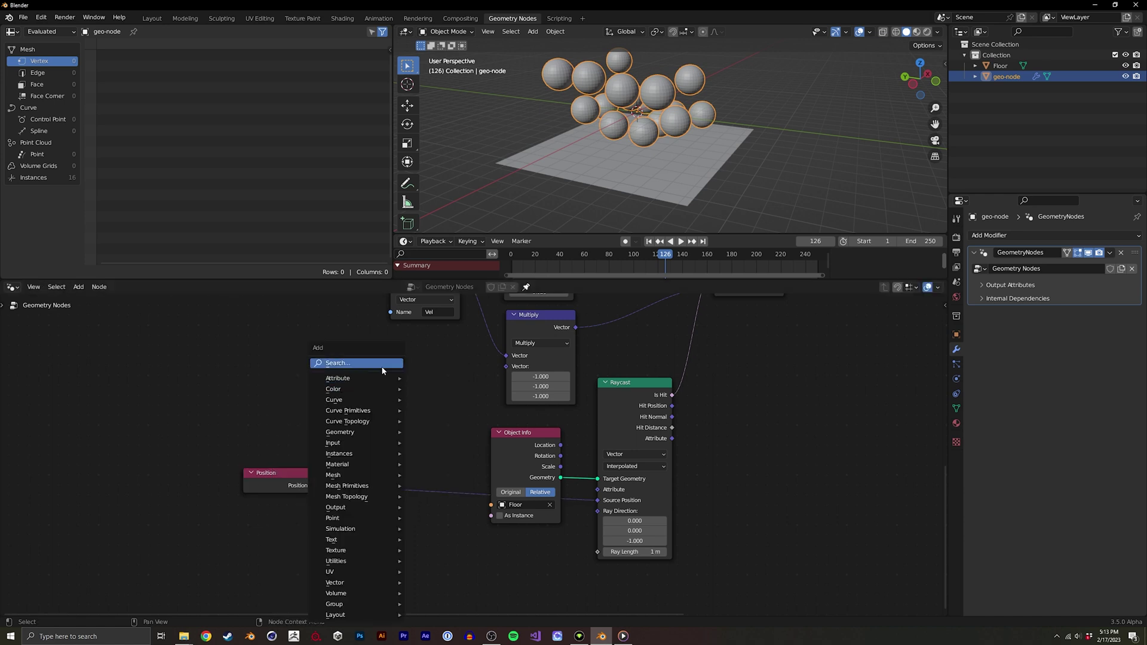
pyautogui.click(334, 365)
pyautogui.write('vec')
pyautogui.click(397, 396)
pyautogui.click(390, 482)
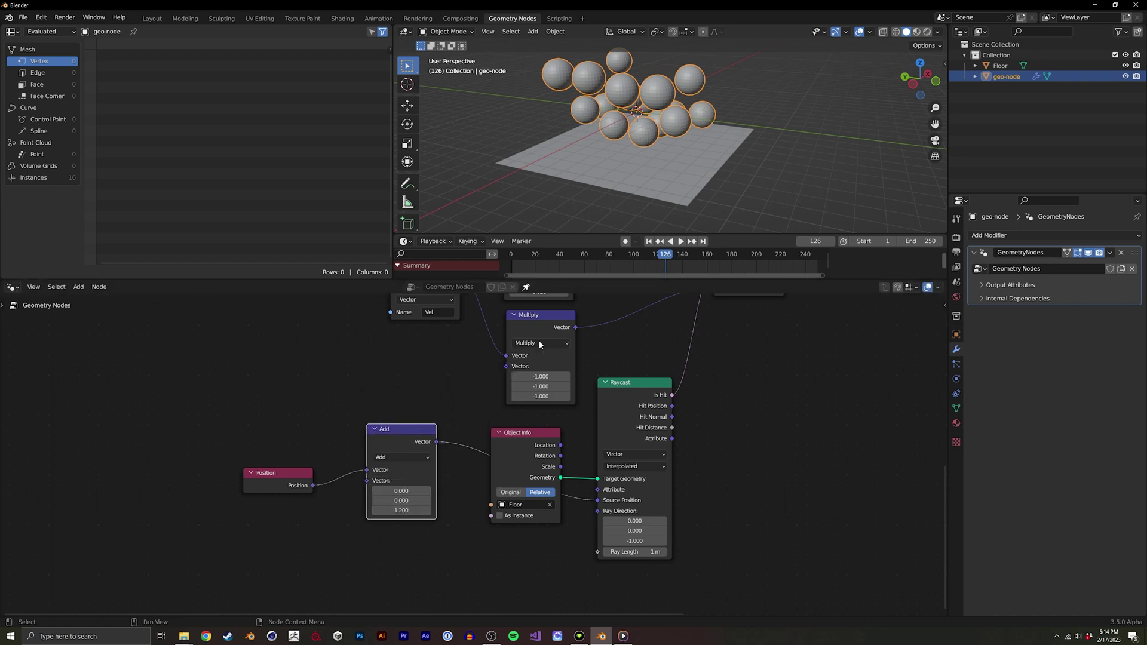
# - Set the Add node's offset to 0, 0, -0.600 and replay the simulation from frame one
pyautogui.hotkey('shift', 'Left')
pyautogui.press('space')
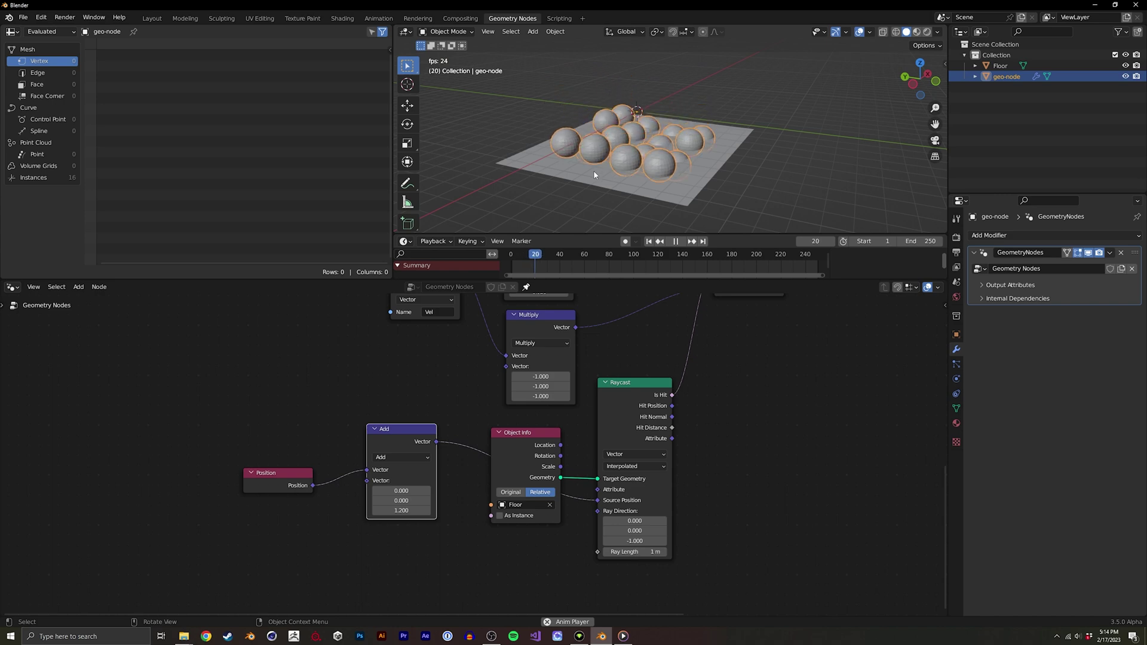
pyautogui.press('space')
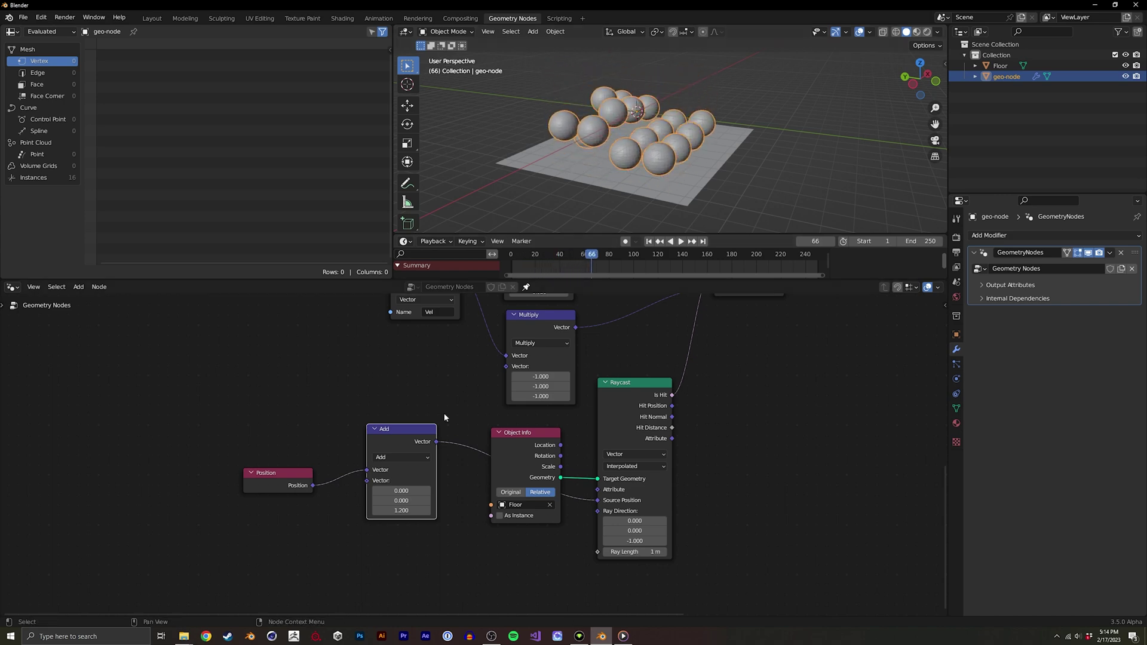
pyautogui.moveTo(408, 510); pyautogui.dragTo(399, 511)
pyautogui.hotkey('shift', 'Left')
pyautogui.press('space')
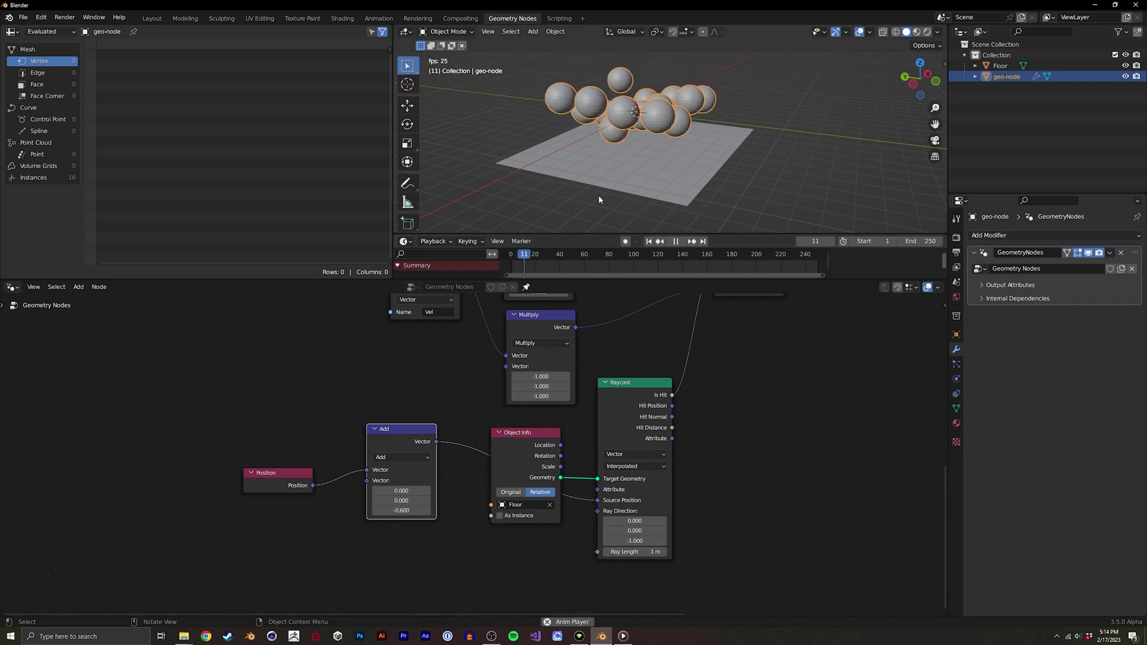
# - Stop playback, place the Add node beside Object Info with Position next to it, and frame the simulation zone
pyautogui.press('space')
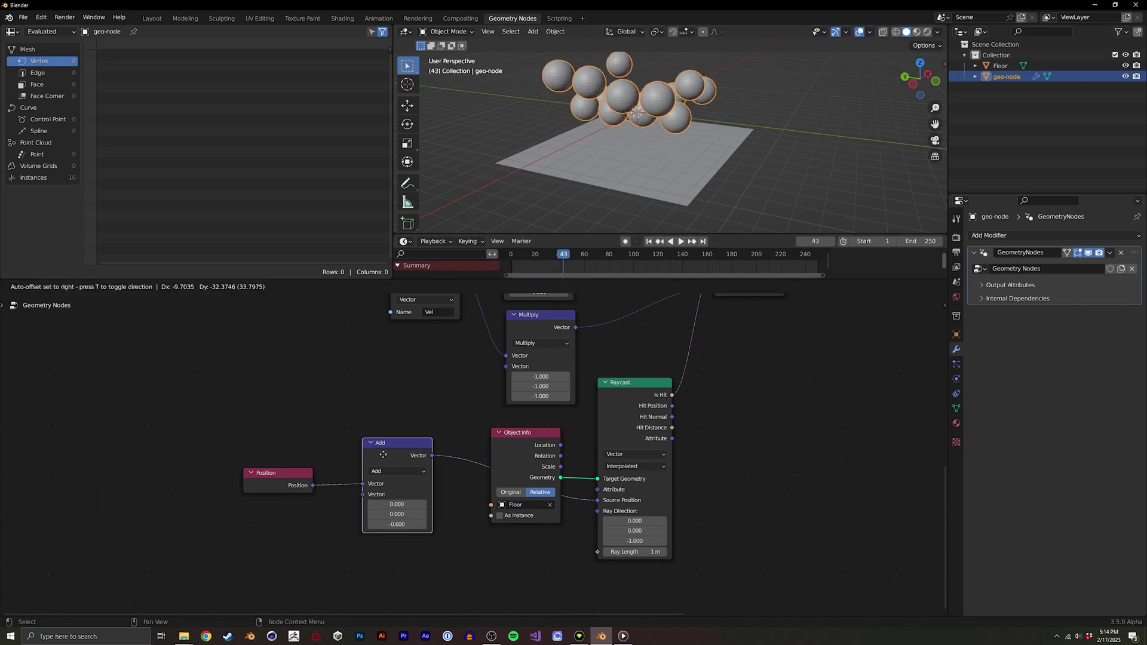
pyautogui.moveTo(430, 359); pyautogui.dragTo(314, 446, button='middle')
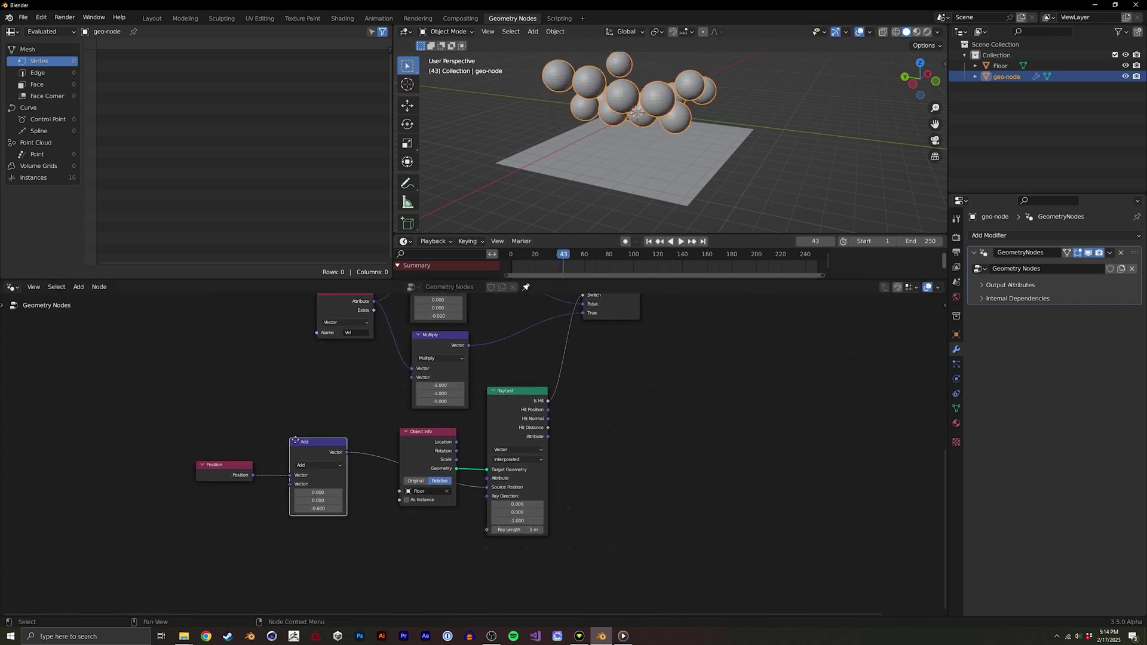
pyautogui.scroll(-2, 295, 467)
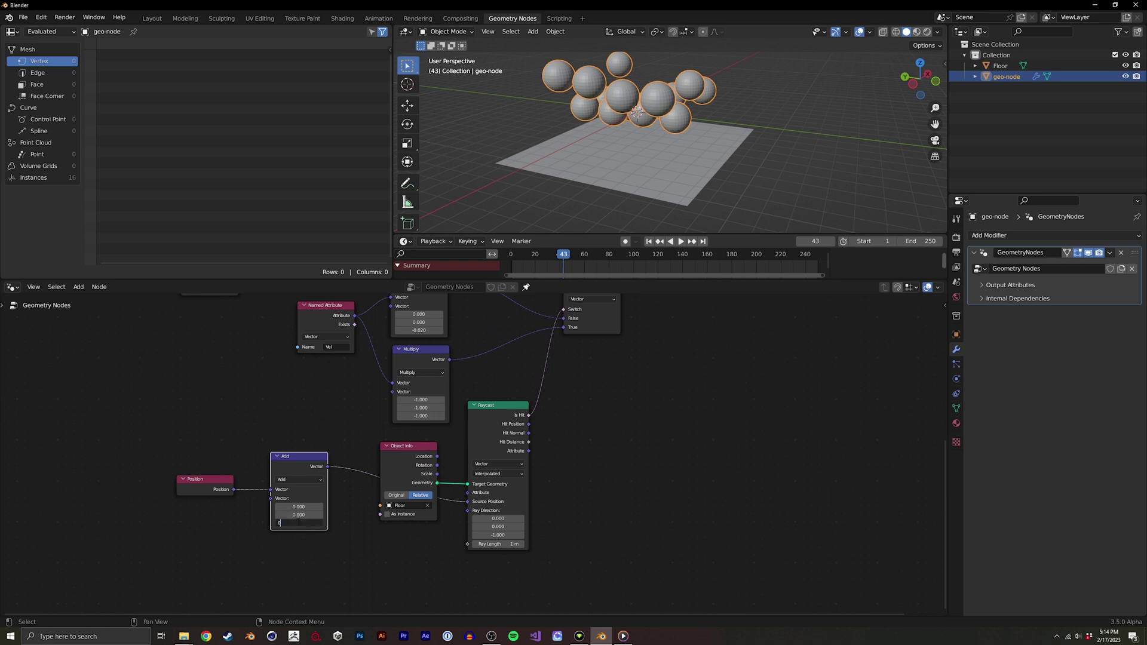
pyautogui.moveTo(292, 462); pyautogui.dragTo(305, 457)
pyautogui.moveTo(205, 480); pyautogui.dragTo(224, 484)
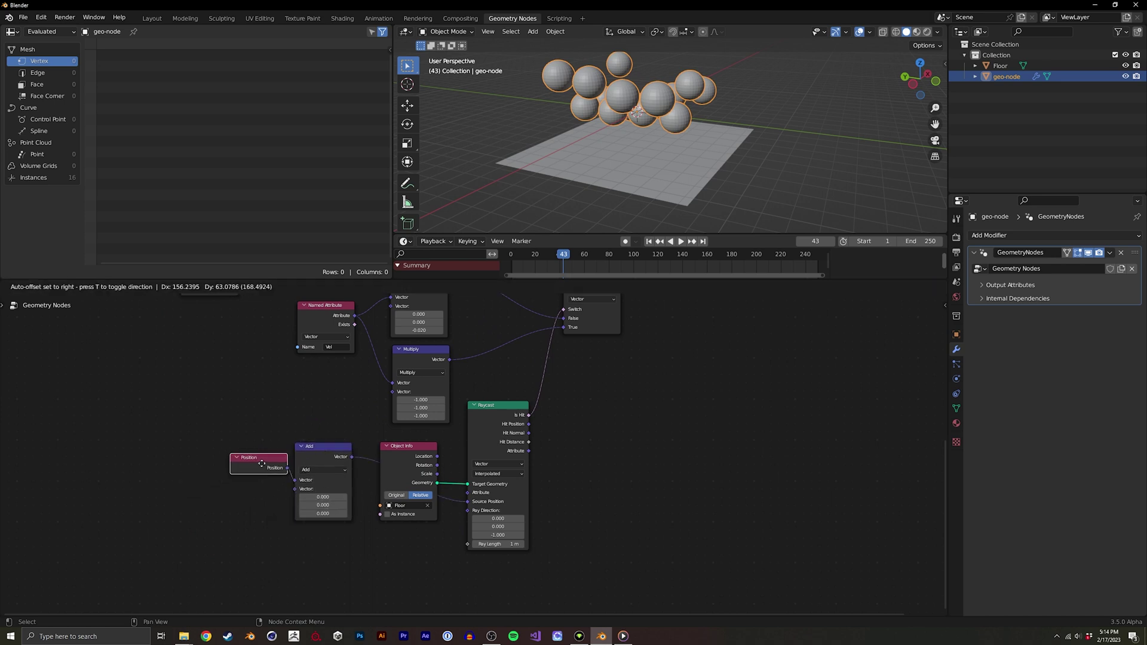
pyautogui.scroll(2, 248, 492)
pyautogui.moveTo(248, 493)
pyautogui.mouseDown(button='middle')
pyautogui.moveTo(314, 502)
pyautogui.moveTo(403, 446)
pyautogui.moveTo(348, 438)
pyautogui.mouseUp(button='middle')
pyautogui.scroll(-1, 392, 430)
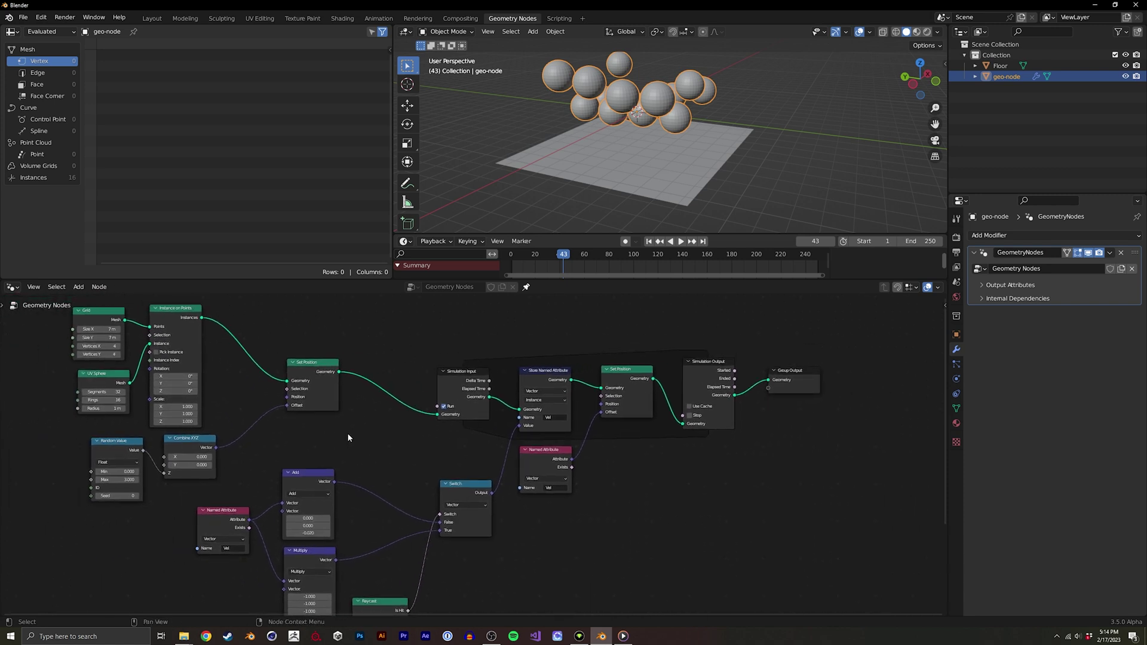